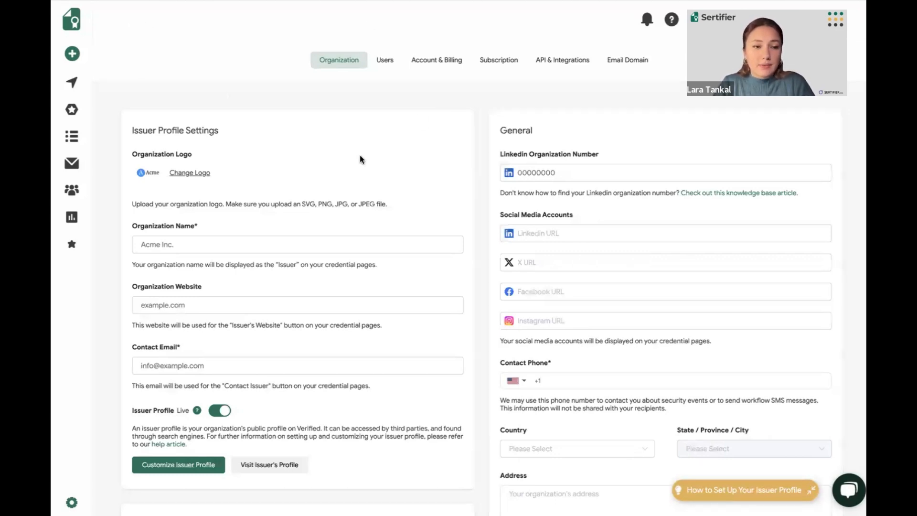
Open the issuer profile customization, review its credential, collection and recipient directory settings, and return to the organization settings
scroll(359, 154, "down", 1)
scroll(360, 155, "up", 1)
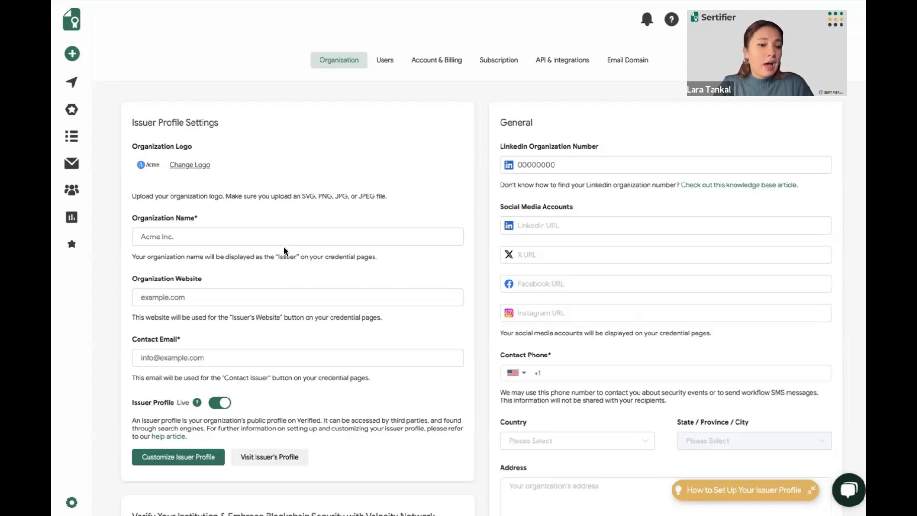
left_click(185, 456)
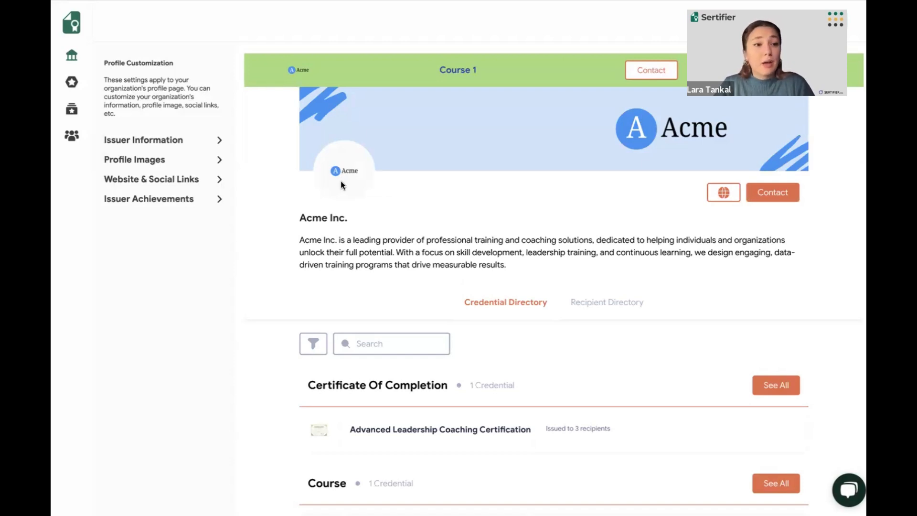
mouse_move(67, 86)
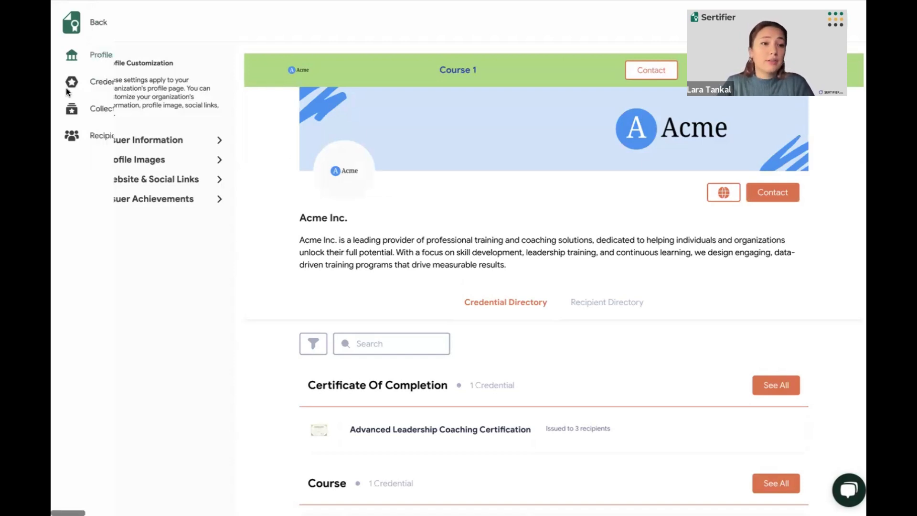
left_click(124, 84)
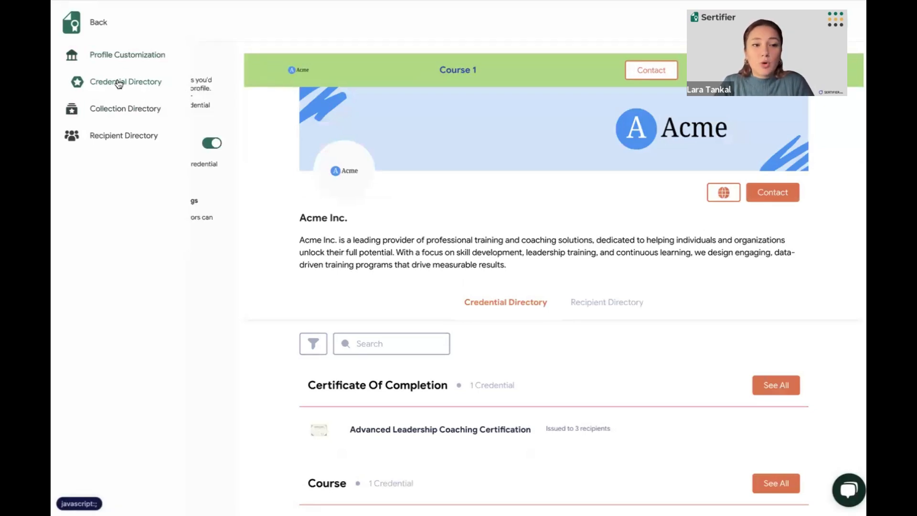
left_click(134, 117)
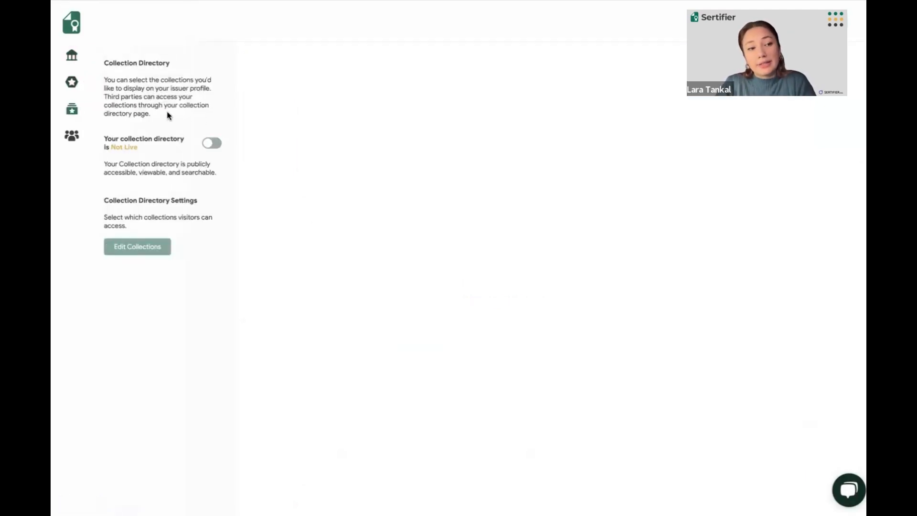
left_click(94, 137)
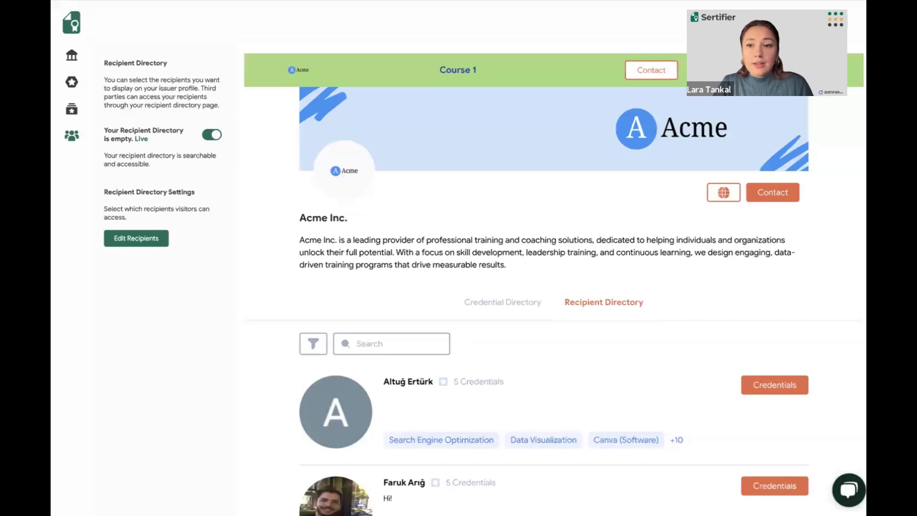
left_click(818, 22)
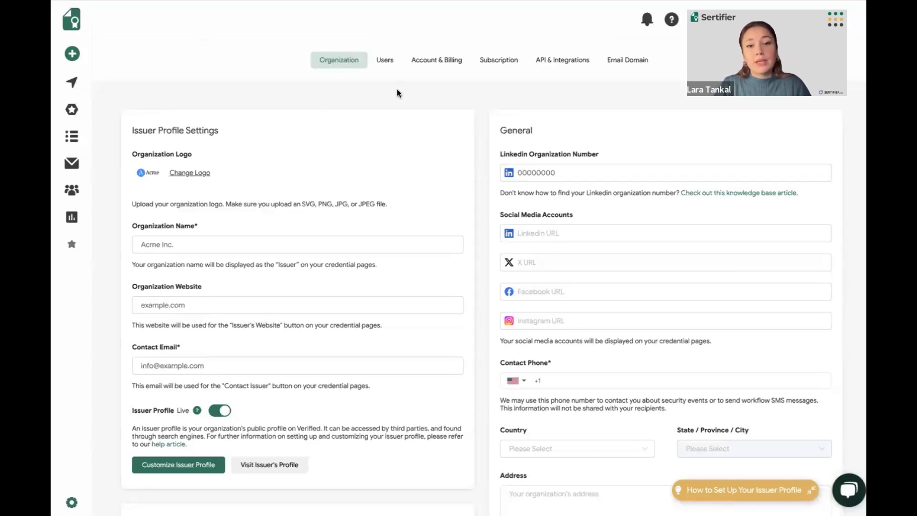
Review the organization's LinkedIn number, social media, contact and address fields, the account preferences and the Velocity Network verification section
left_click(579, 176)
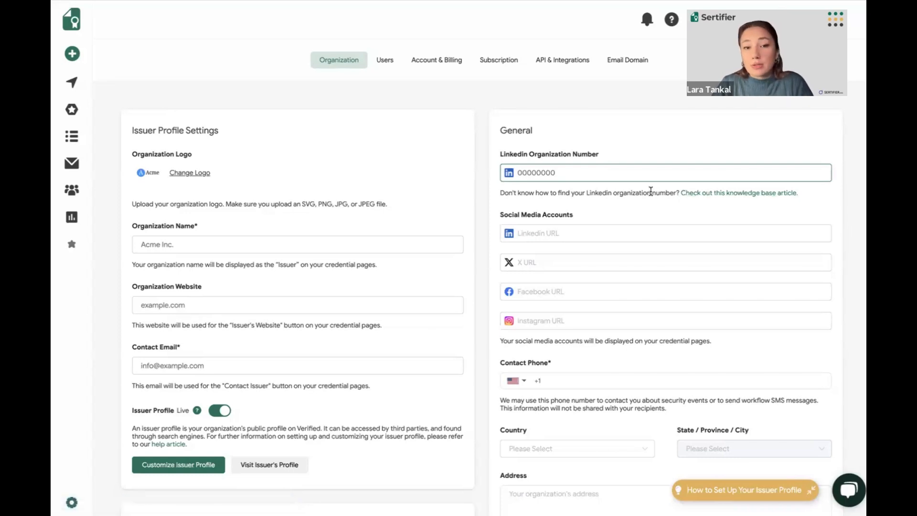
scroll(651, 191, "down", 1)
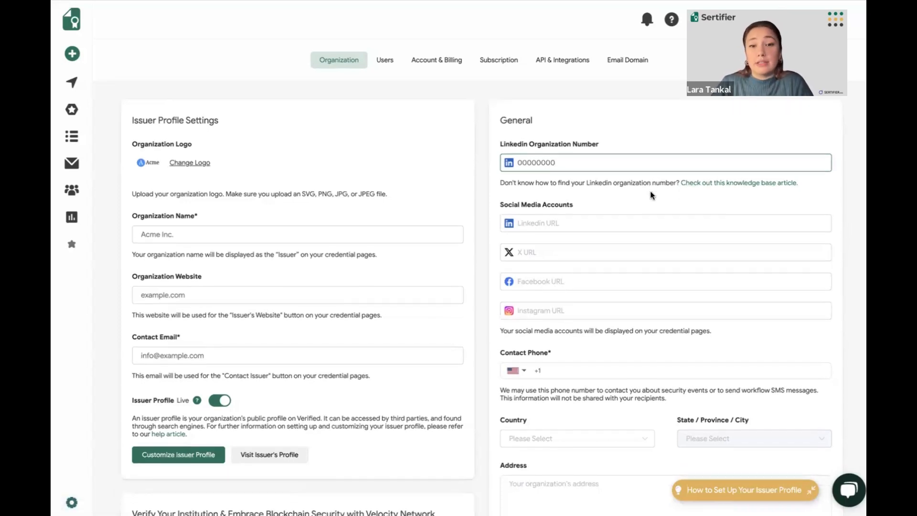
scroll(651, 195, "down", 1)
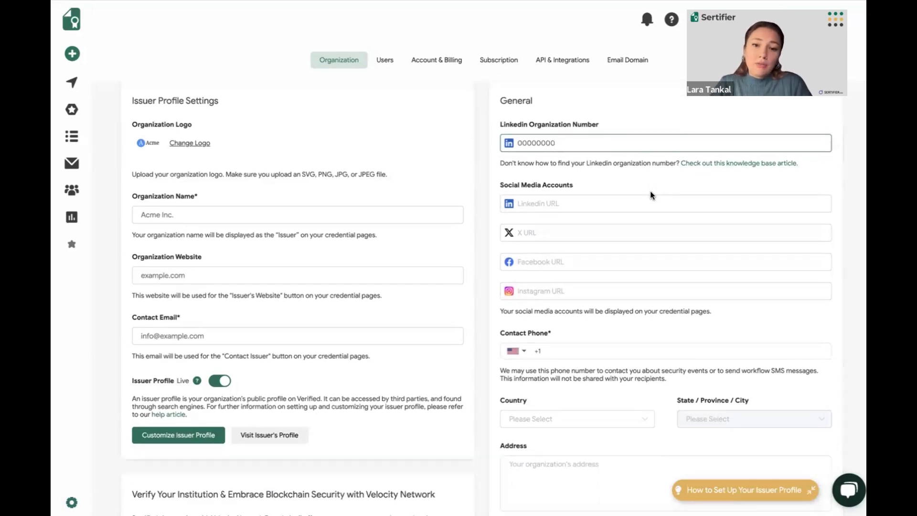
scroll(652, 195, "down", 1)
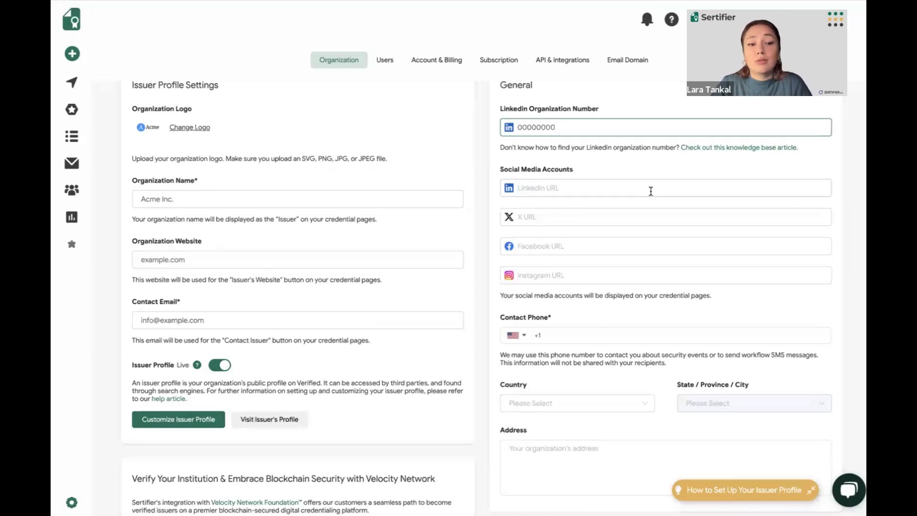
scroll(651, 192, "down", 5)
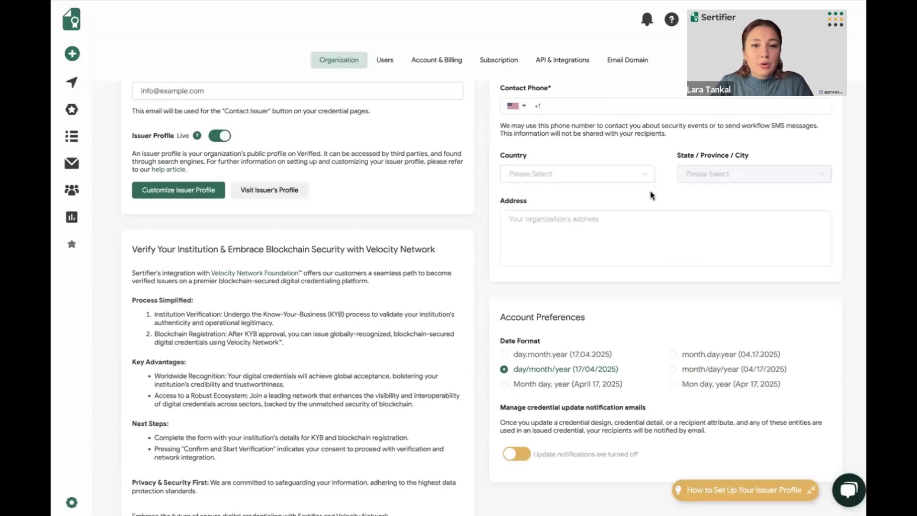
scroll(651, 194, "down", 1)
scroll(614, 202, "down", 1)
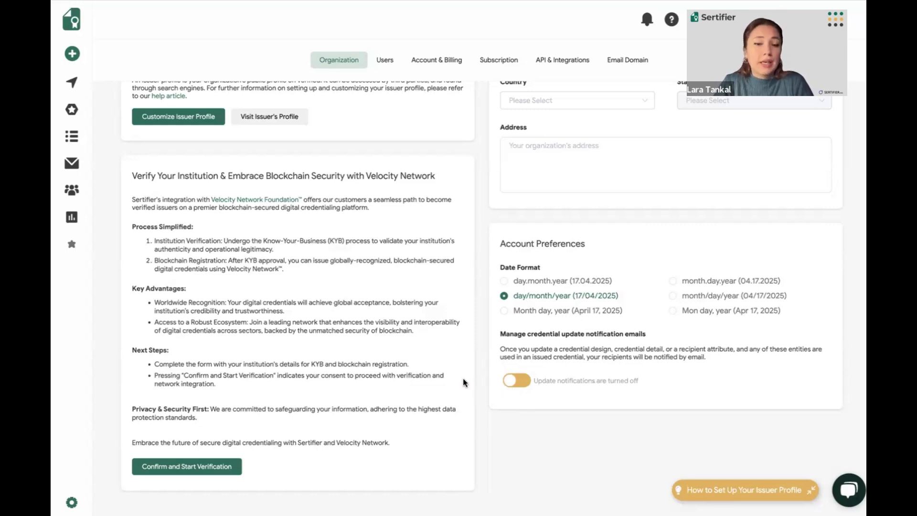
scroll(463, 372, "up", 5)
scroll(463, 370, "up", 3)
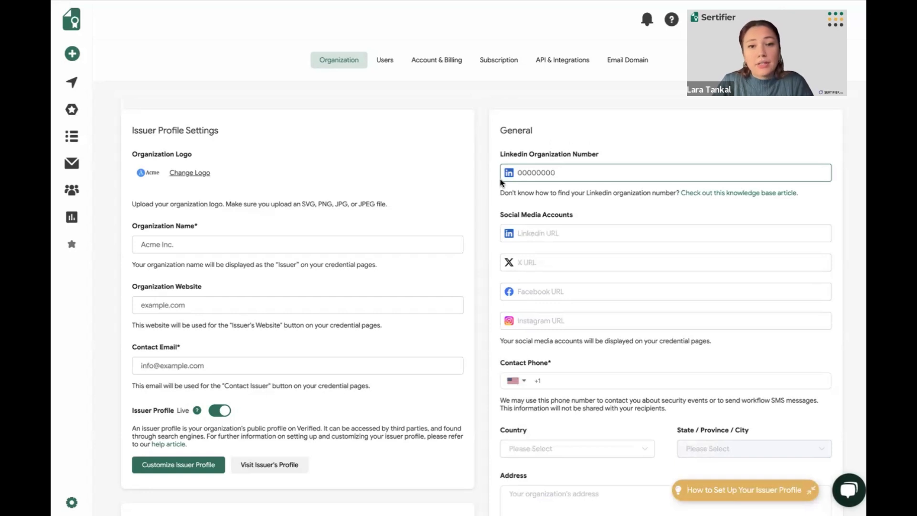
Examine the permissions that can be granted to a new user in the organization's user settings, and close the form without adding anyone
left_click(385, 61)
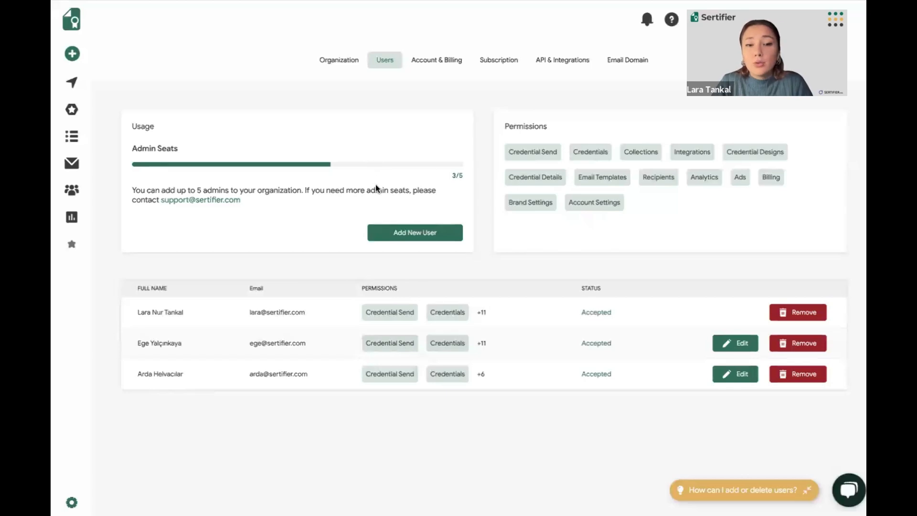
left_click(394, 237)
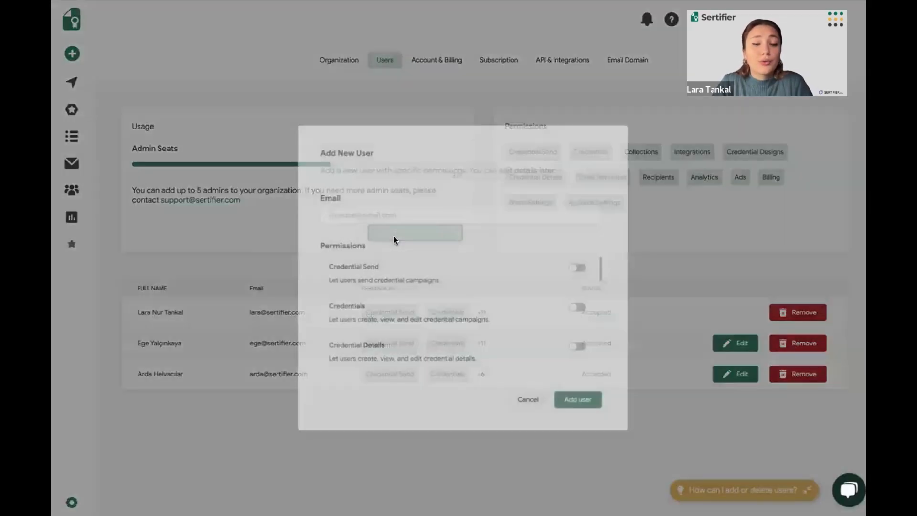
left_click(395, 214)
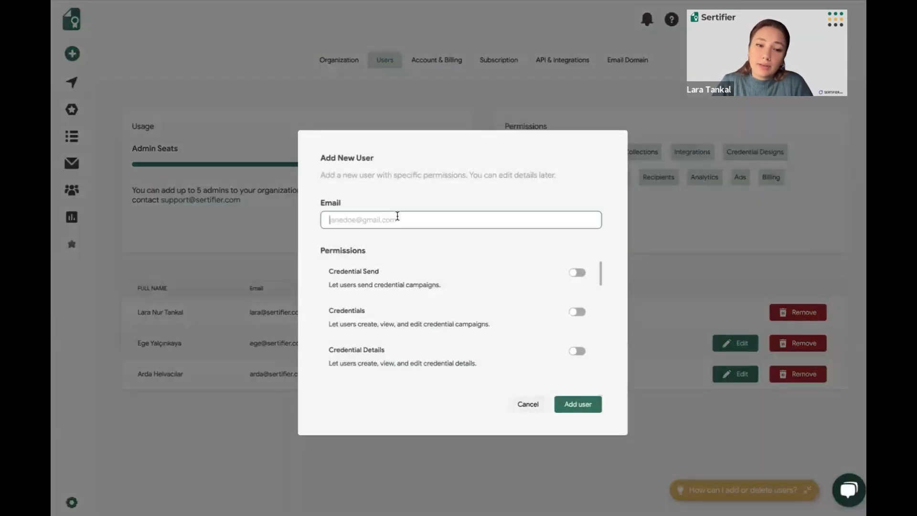
scroll(410, 264, "down", 2)
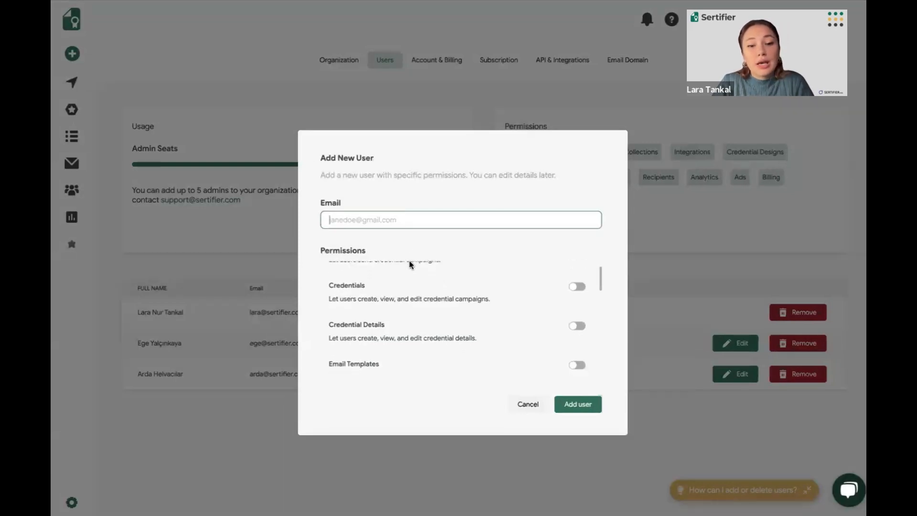
scroll(410, 264, "down", 1)
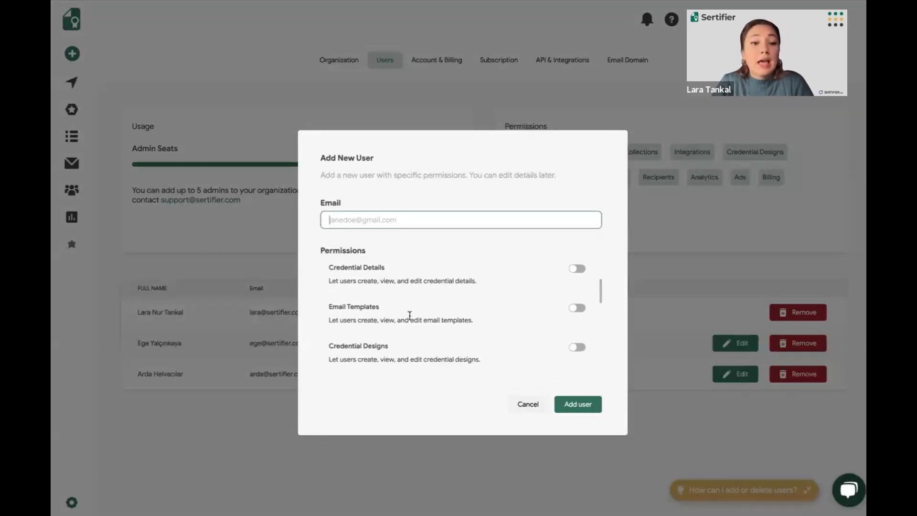
scroll(410, 316, "down", 1)
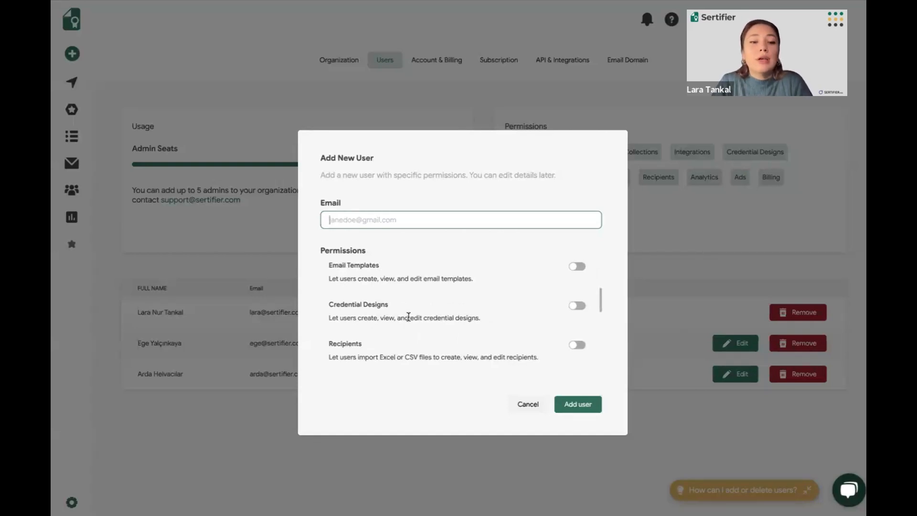
scroll(408, 316, "down", 1)
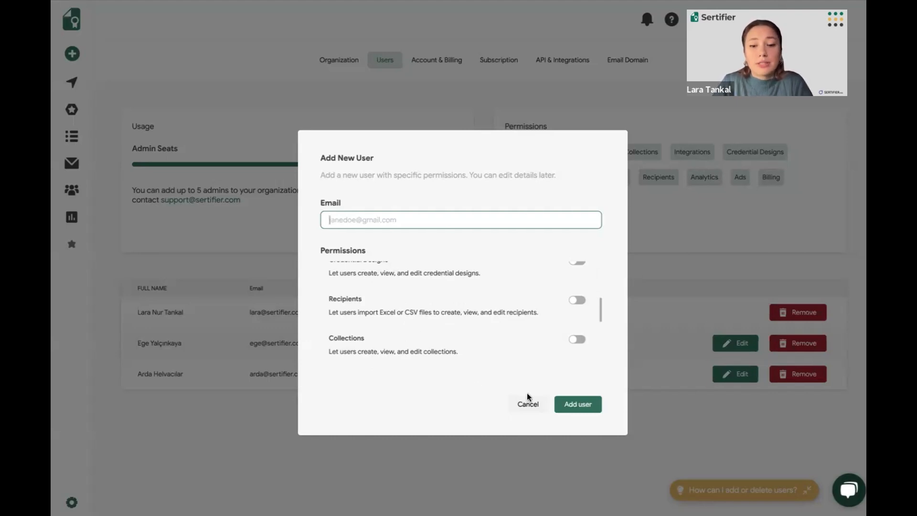
left_click(522, 404)
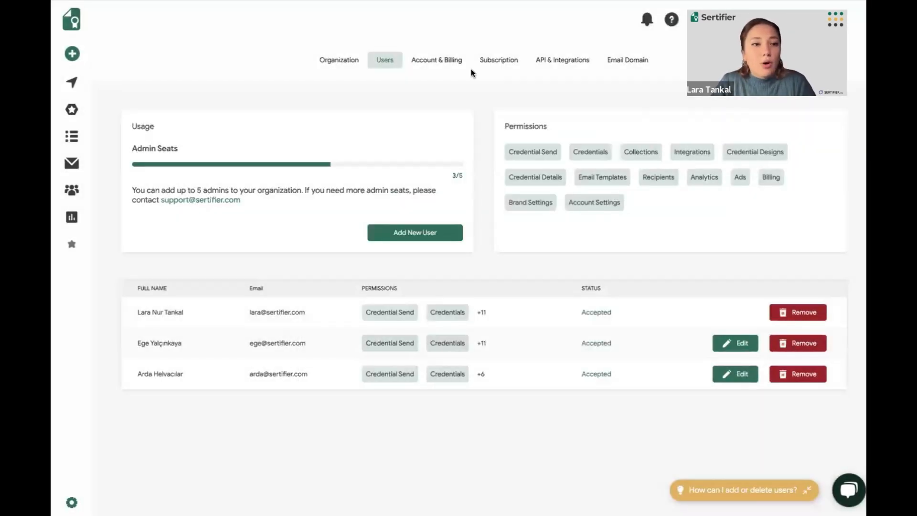
Review the email domain setup, including the DNS providers, the sending and open-tracking records, and the domain verification section
left_click(622, 71)
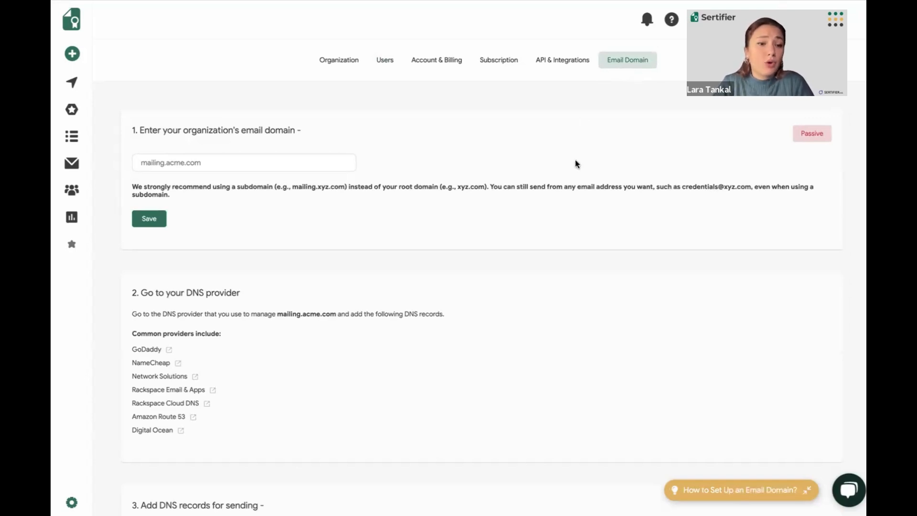
scroll(576, 164, "down", 2)
scroll(576, 164, "down", 6)
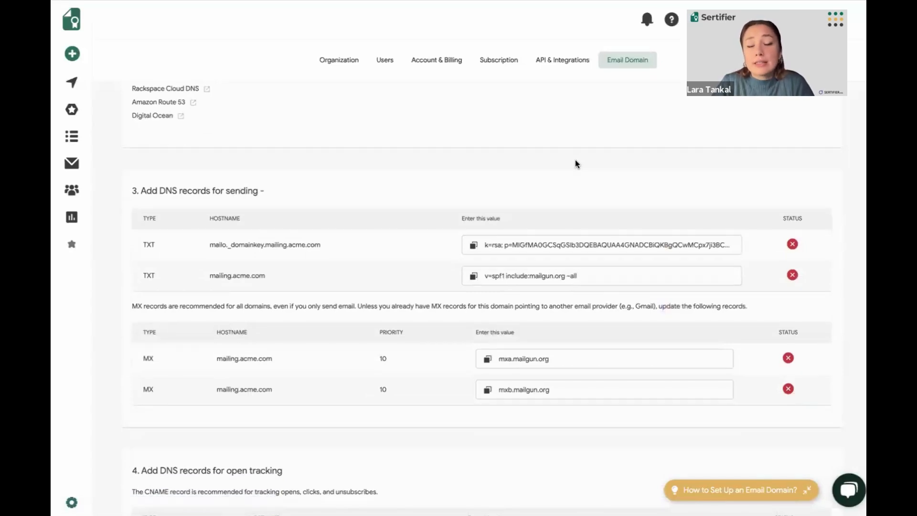
scroll(577, 163, "down", 1)
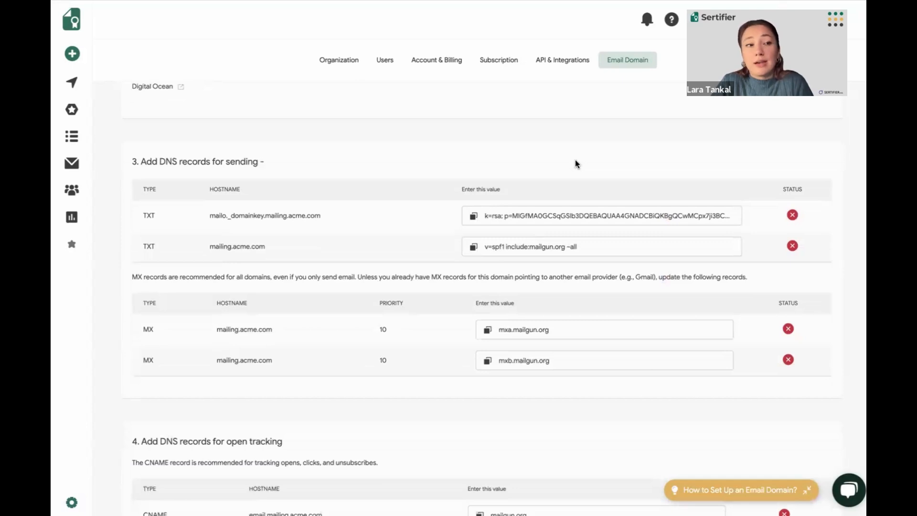
scroll(576, 164, "down", 4)
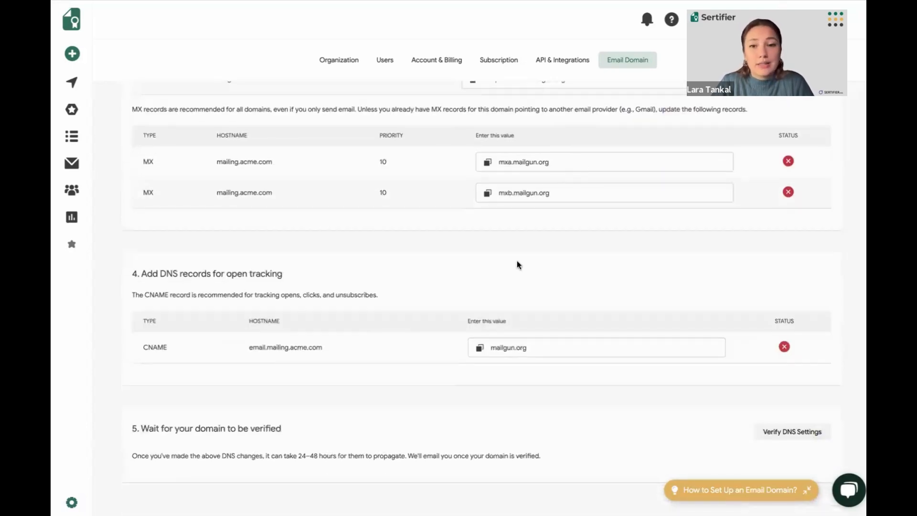
scroll(518, 265, "up", 10)
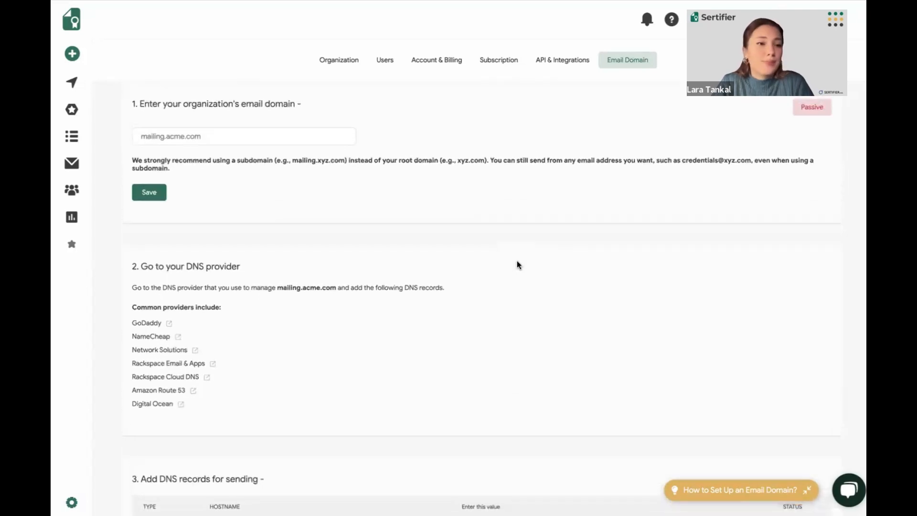
scroll(517, 263, "up", 1)
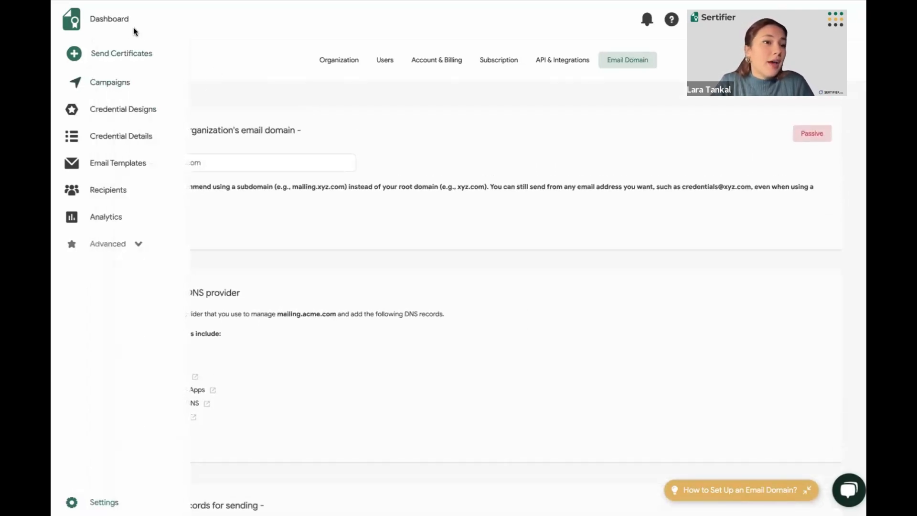
Go to the dashboard, start sending certificates, and skip the AI description to create the certificate manually
left_click(114, 22)
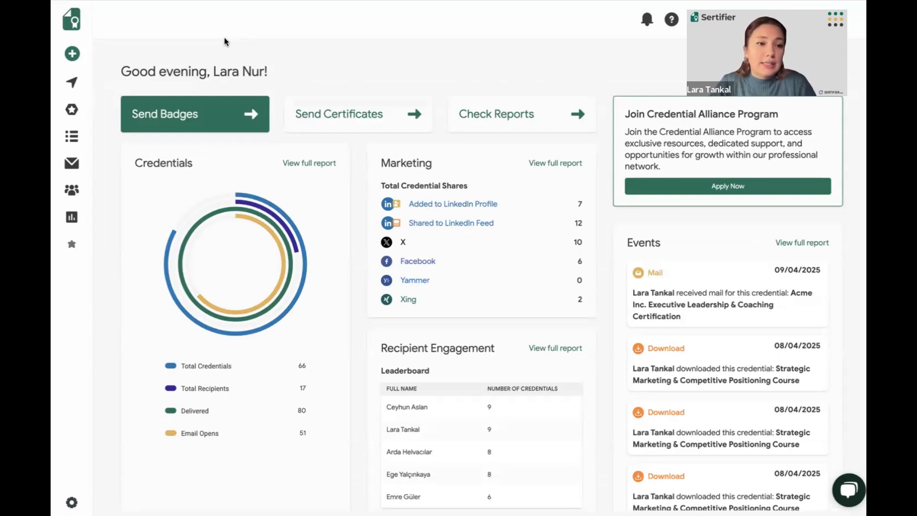
mouse_move(78, 56)
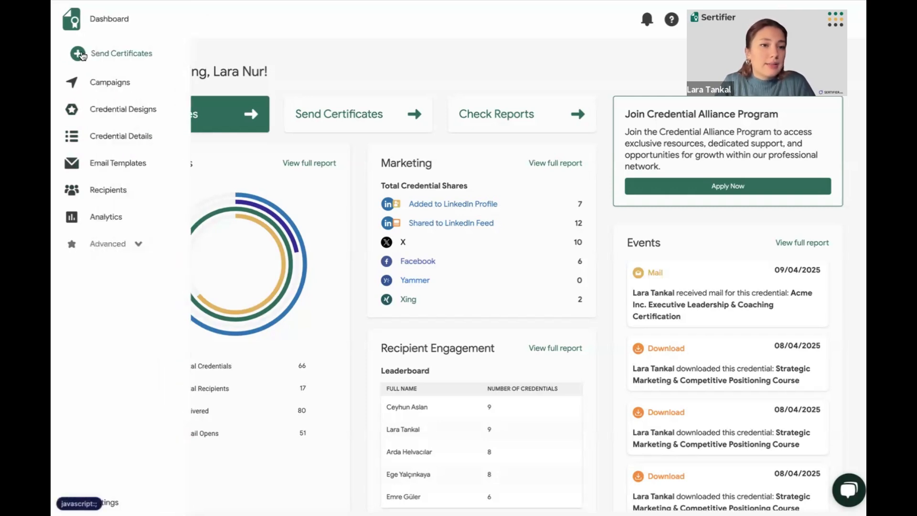
left_click(79, 54)
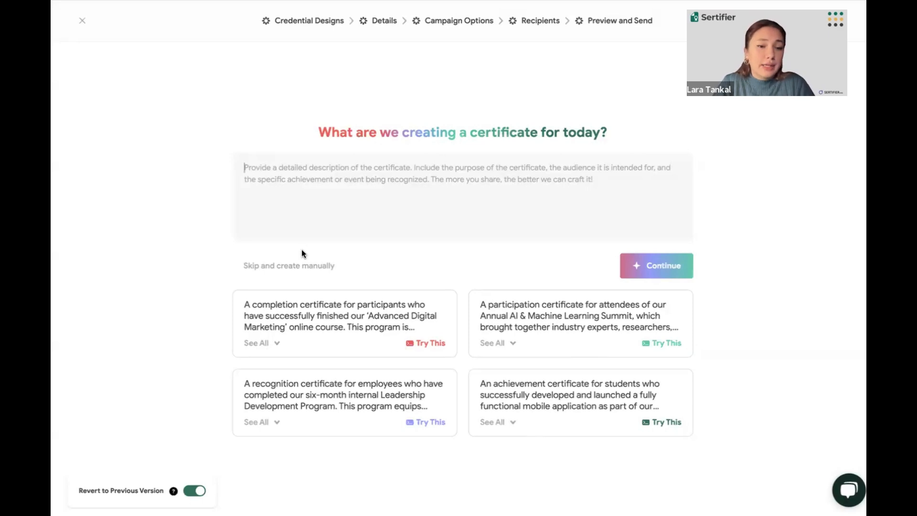
left_click(294, 266)
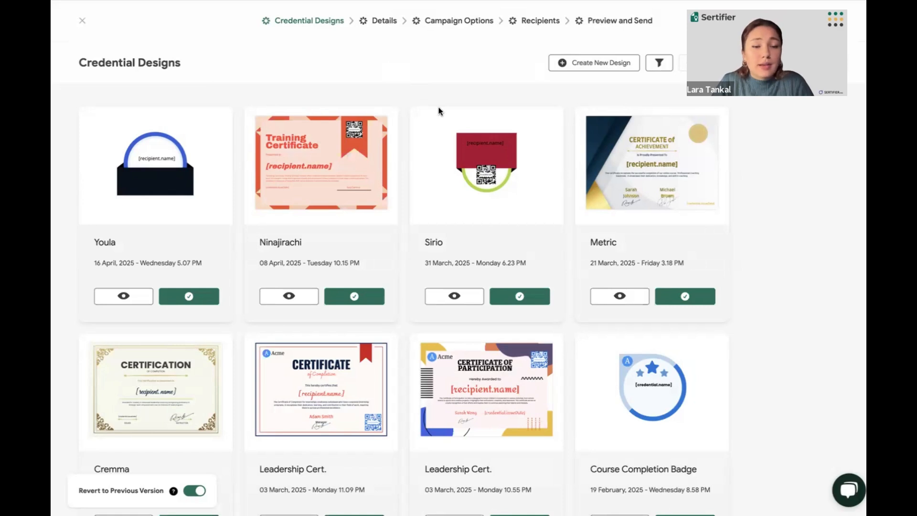
Start a new A4 landscape certificate design from the library's Certificate of Completion template with the red ribbon
left_click(588, 67)
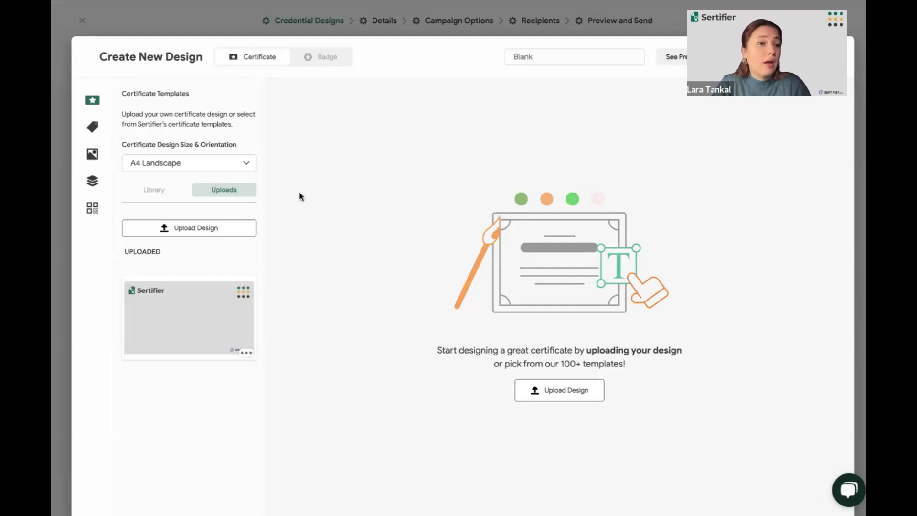
left_click(158, 192)
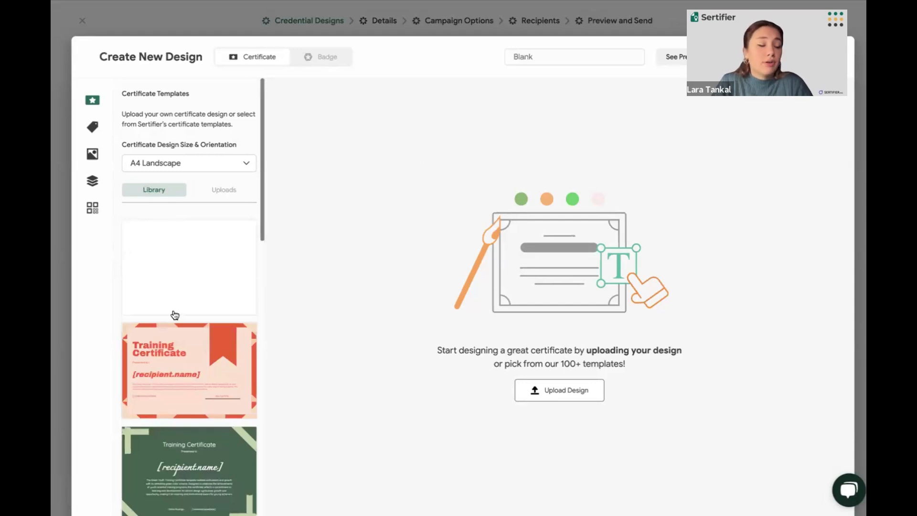
scroll(175, 315, "down", 10)
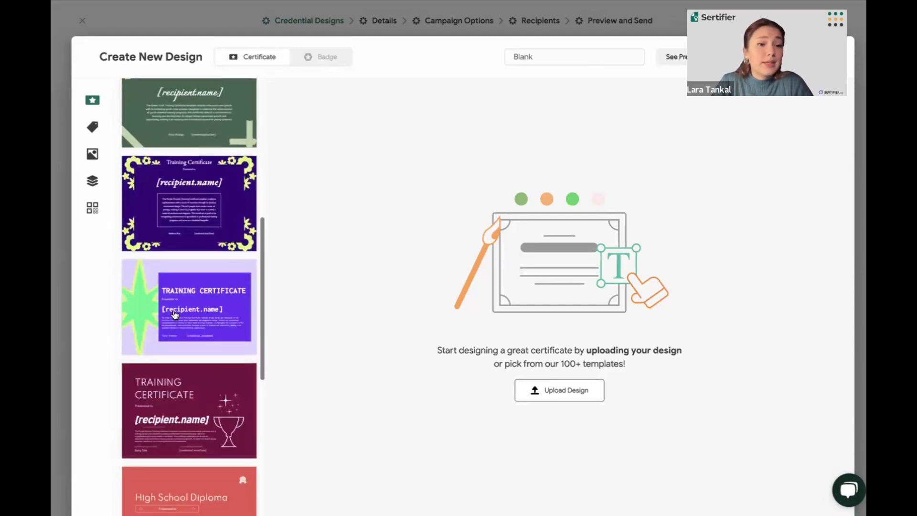
scroll(175, 314, "up", 10)
scroll(207, 279, "down", 12)
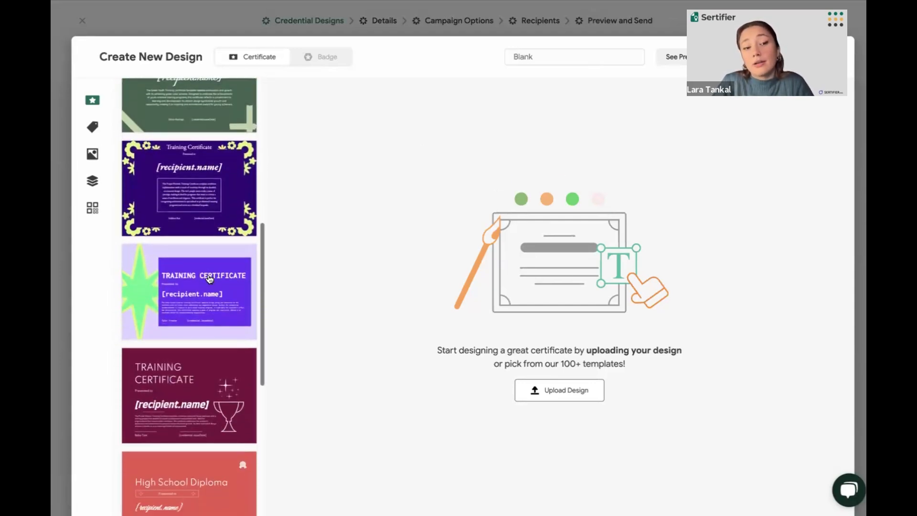
scroll(210, 279, "down", 17)
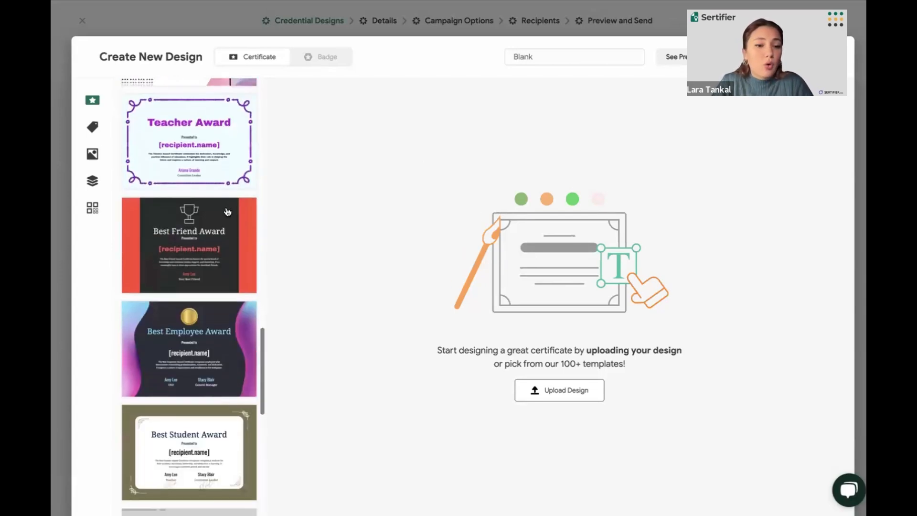
scroll(228, 212, "down", 11)
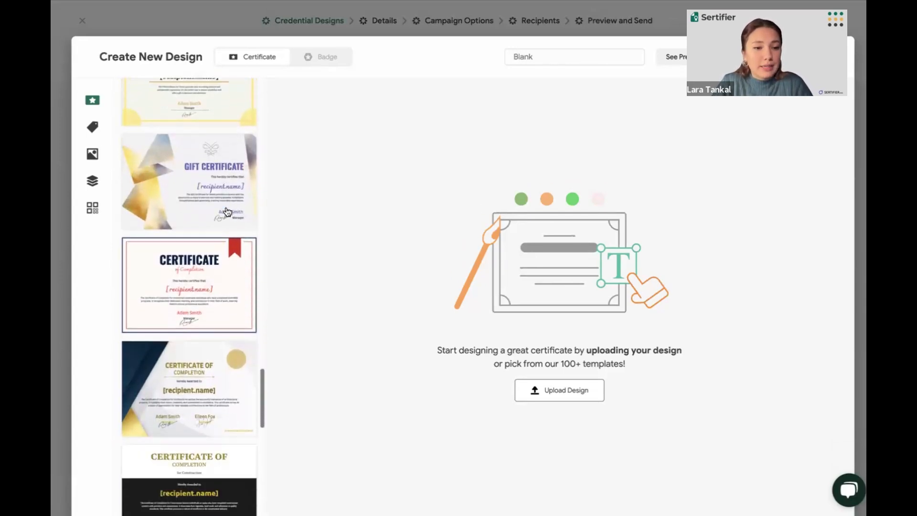
scroll(228, 212, "down", 3)
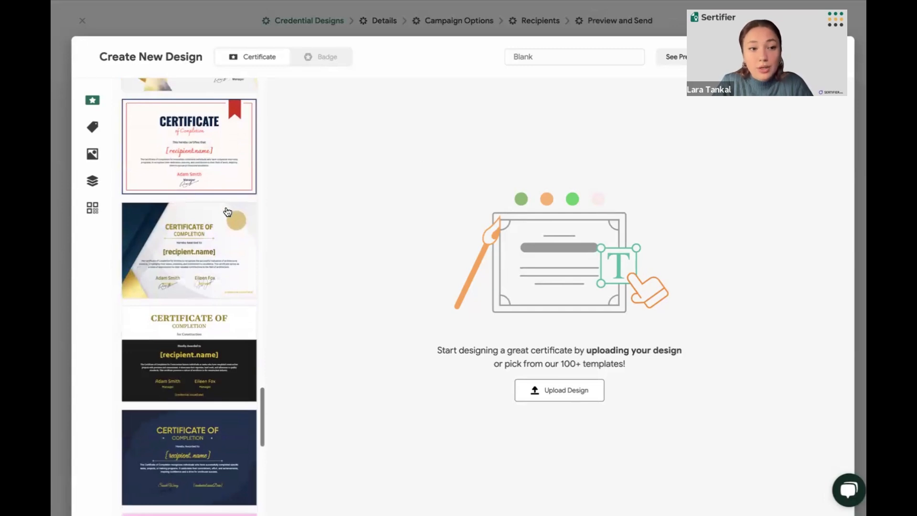
scroll(227, 212, "down", 1)
scroll(179, 227, "up", 2)
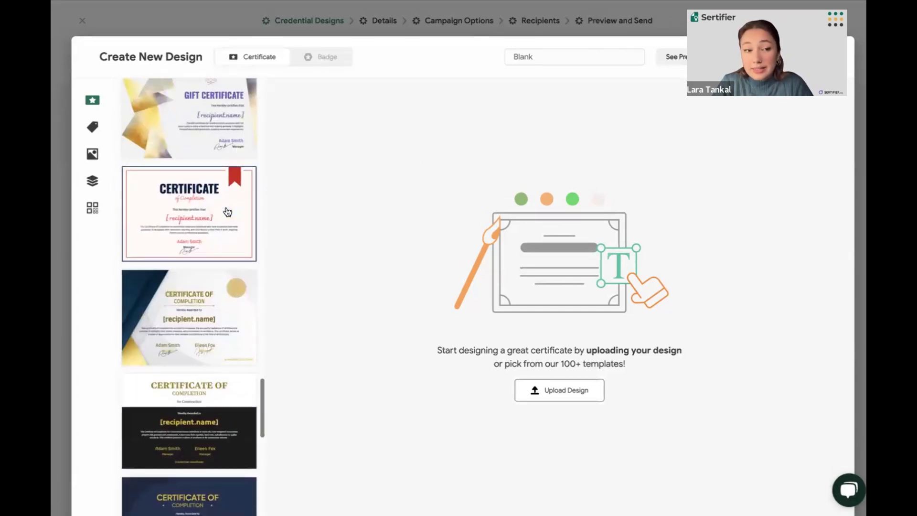
left_click(179, 227)
scroll(196, 327, "up", 2)
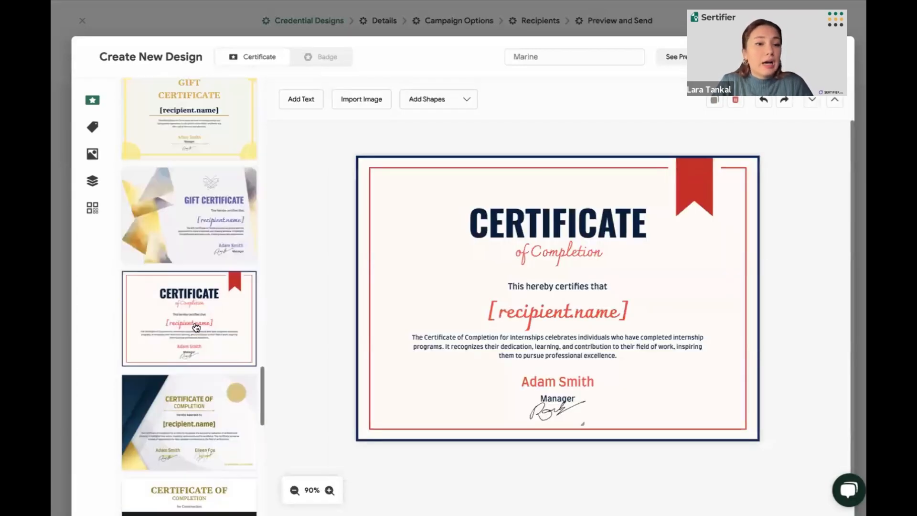
scroll(196, 327, "up", 15)
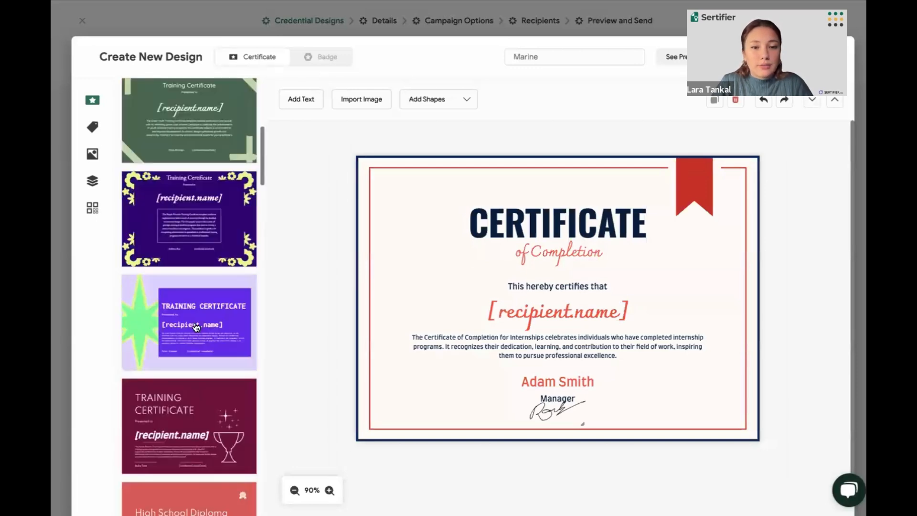
scroll(196, 327, "up", 7)
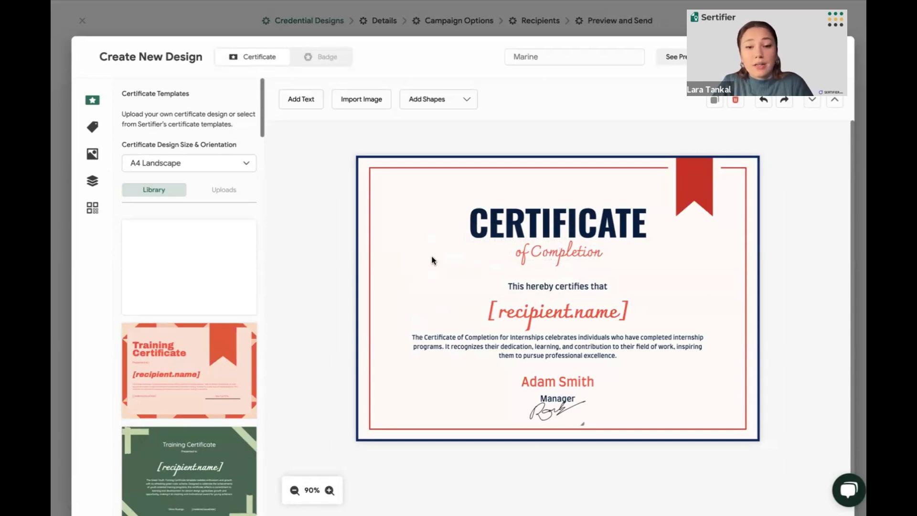
Examine the text formatting options of the title and subtitle, and the default attributes alongside the recipient name placeholder
left_click(495, 227)
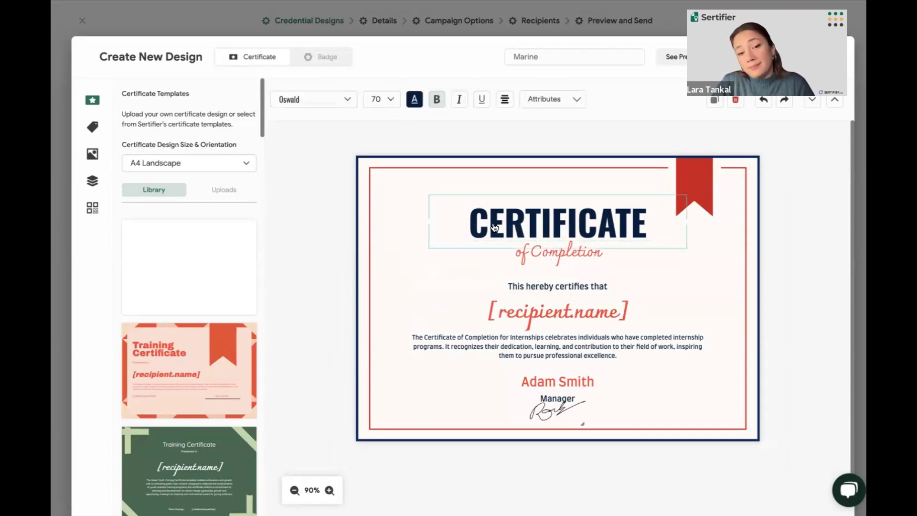
left_click(476, 261)
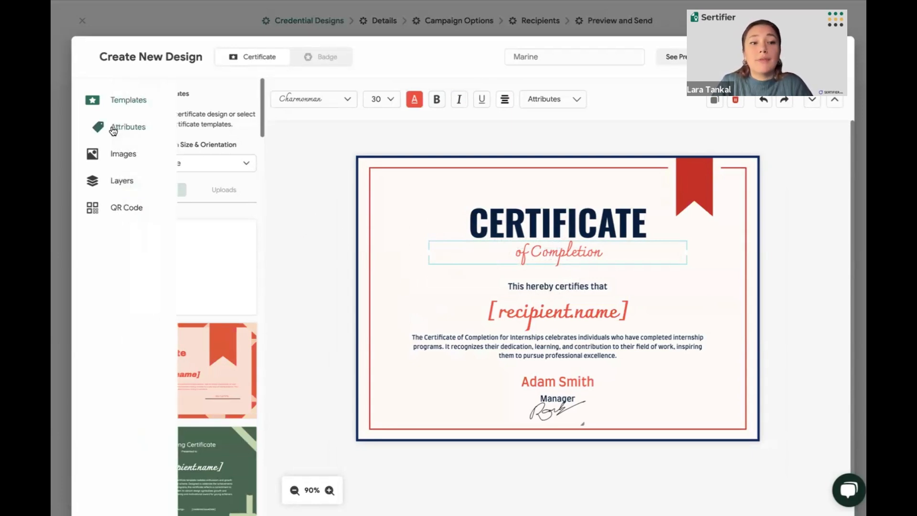
left_click(114, 130)
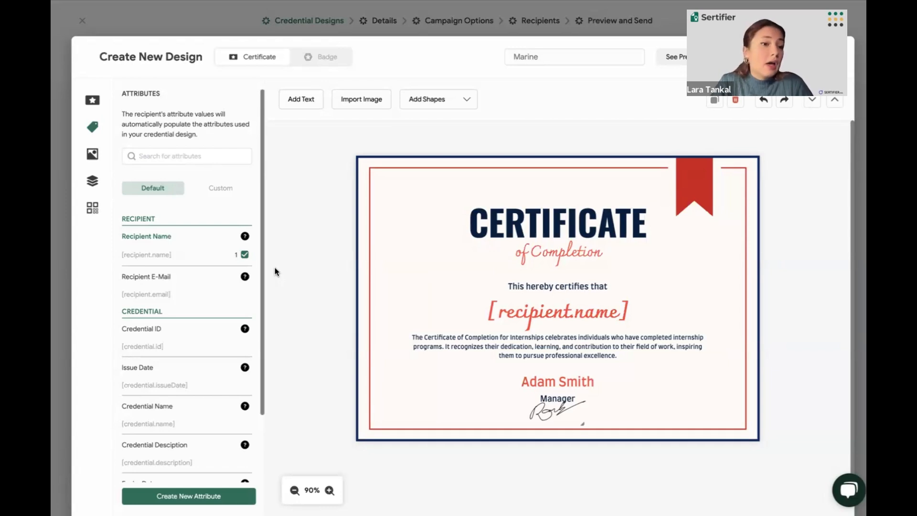
left_click(520, 315)
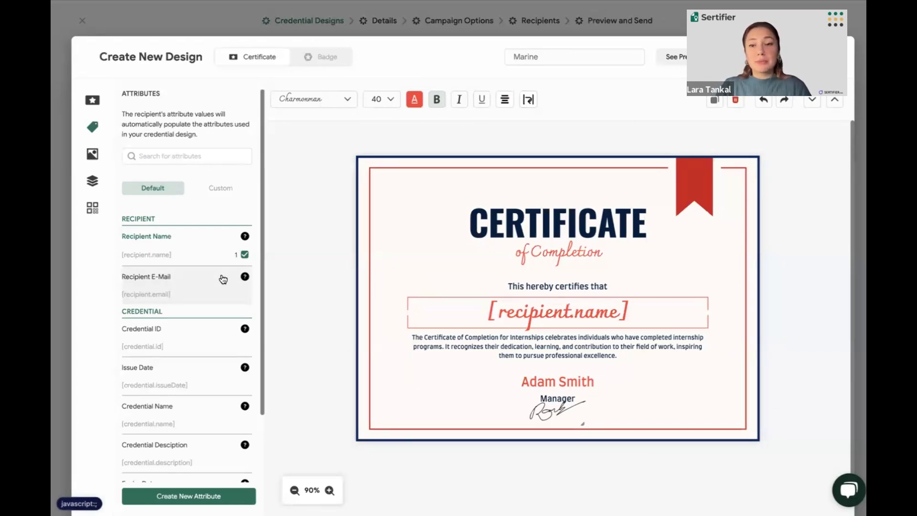
Try placing the Credential ID attribute on the certificate, and delete it from the design
scroll(223, 279, "down", 3)
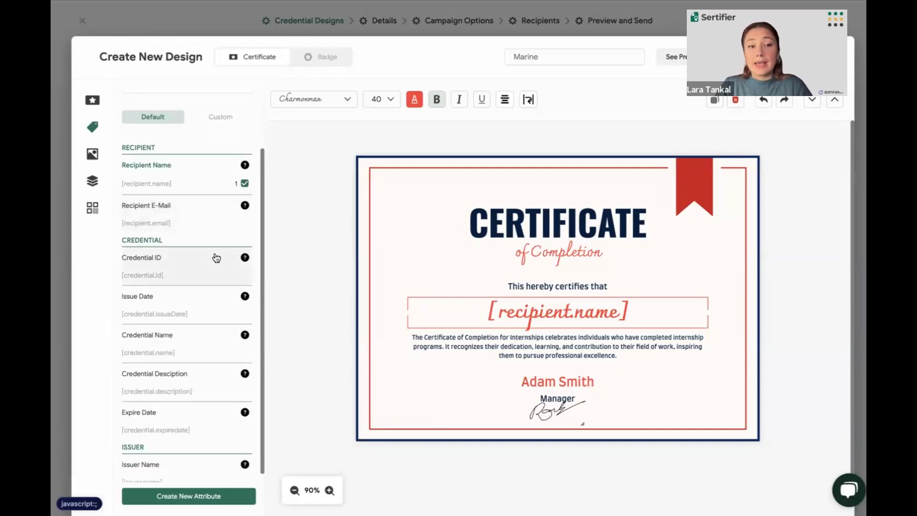
left_click(216, 258)
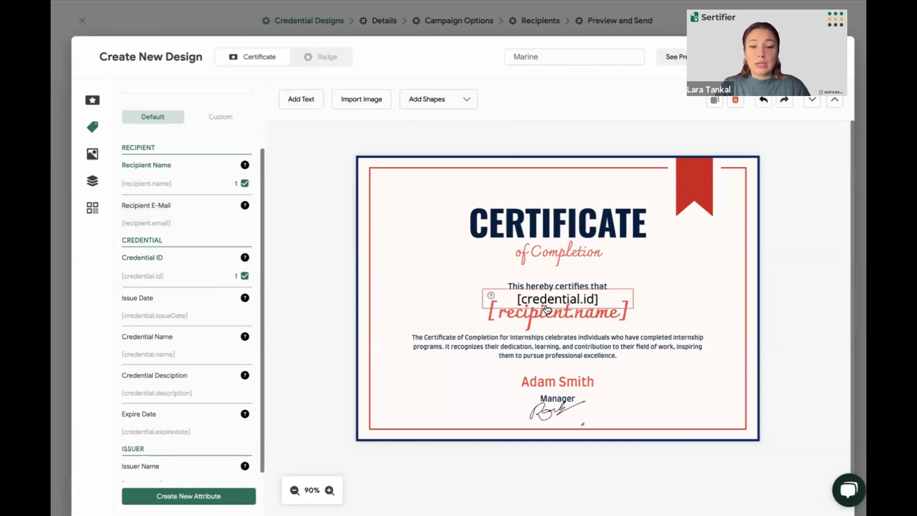
left_click_drag(501, 290, 447, 267)
key("Delete")
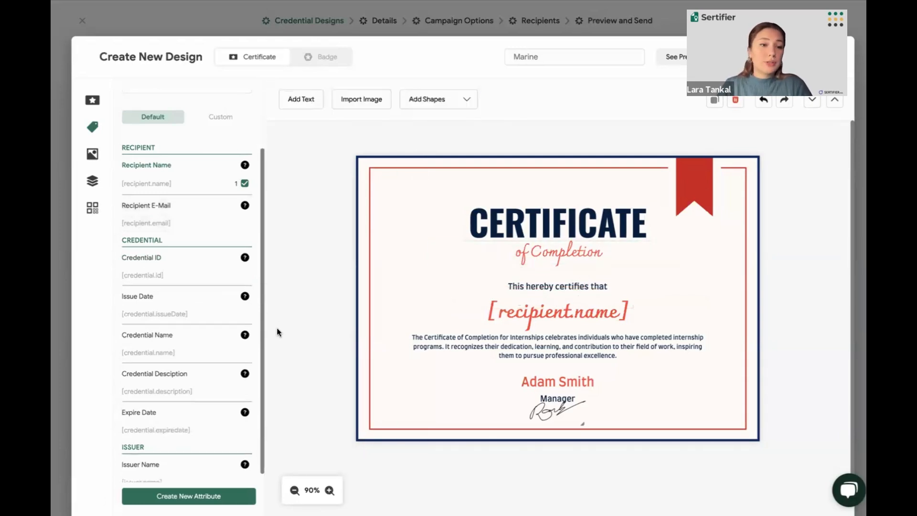
Create a new custom attribute named "Exam Score" with the Number type
scroll(178, 380, "up", 2)
left_click(229, 193)
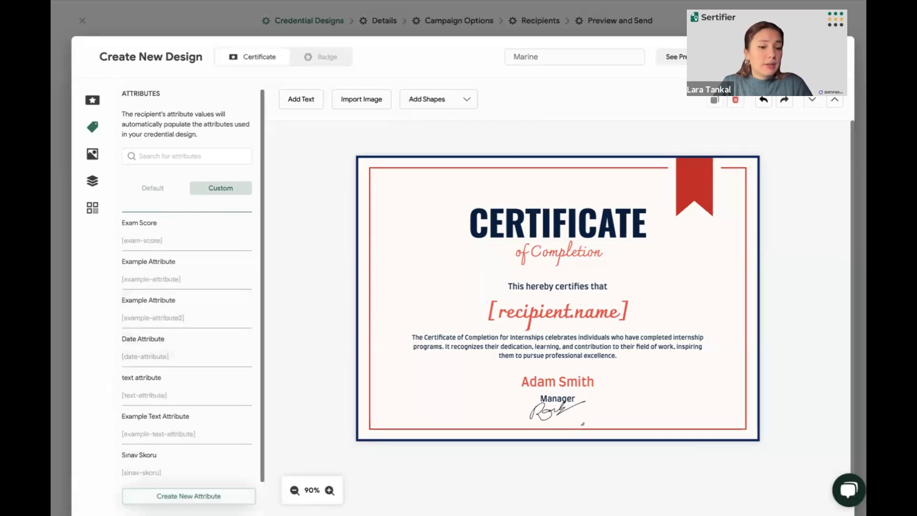
left_click(189, 496)
left_click(178, 140)
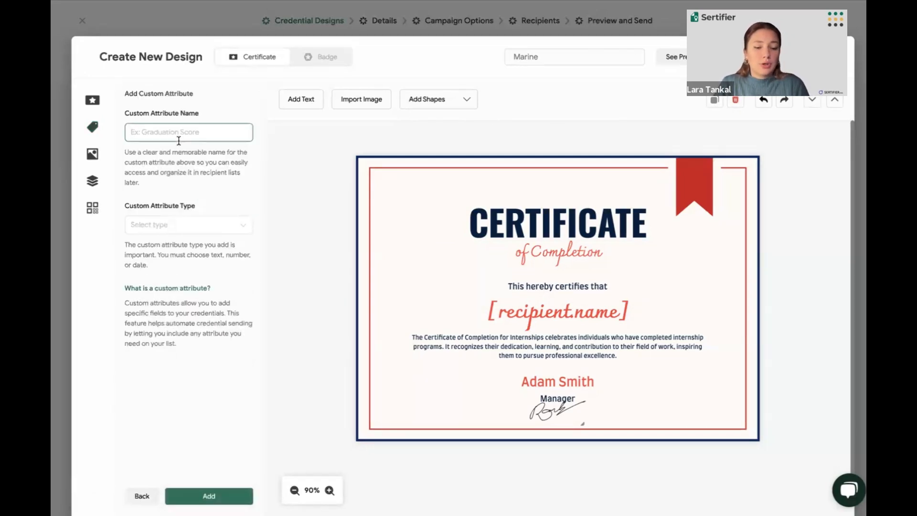
type("Exam Score")
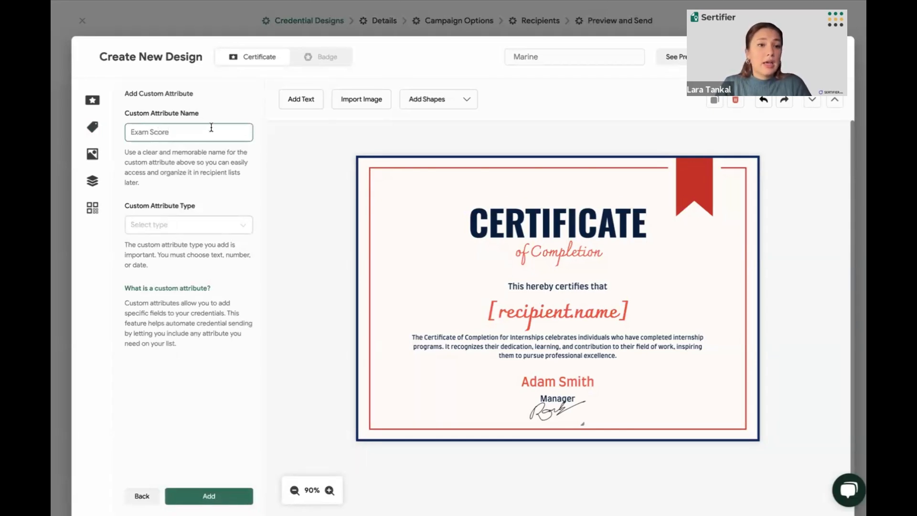
left_click(199, 153)
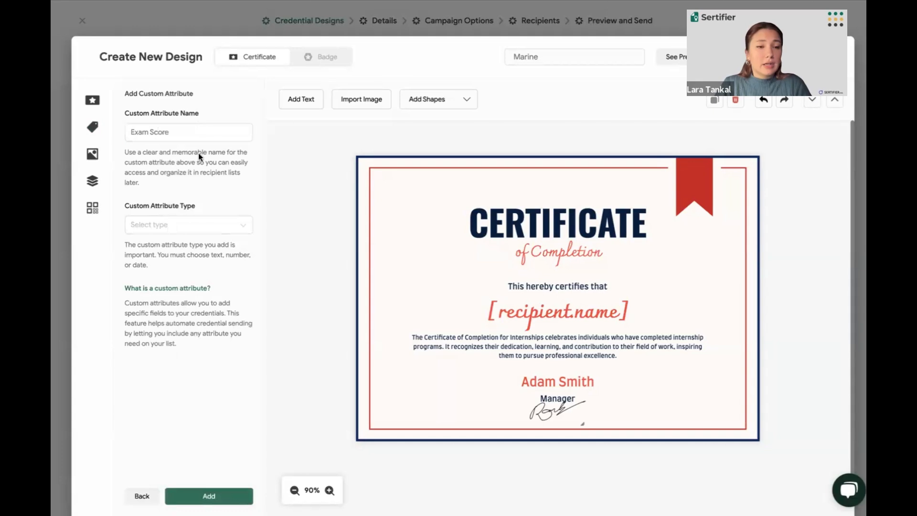
left_click(178, 232)
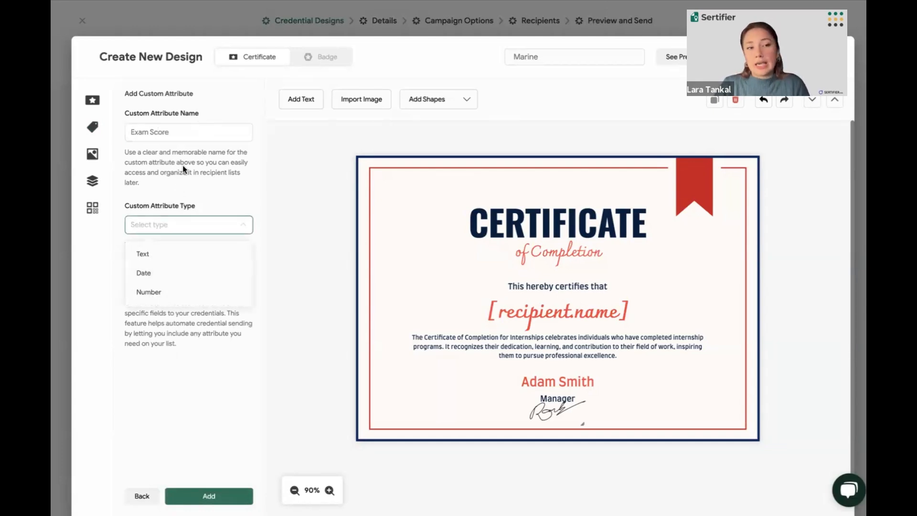
left_click(170, 292)
left_click(209, 496)
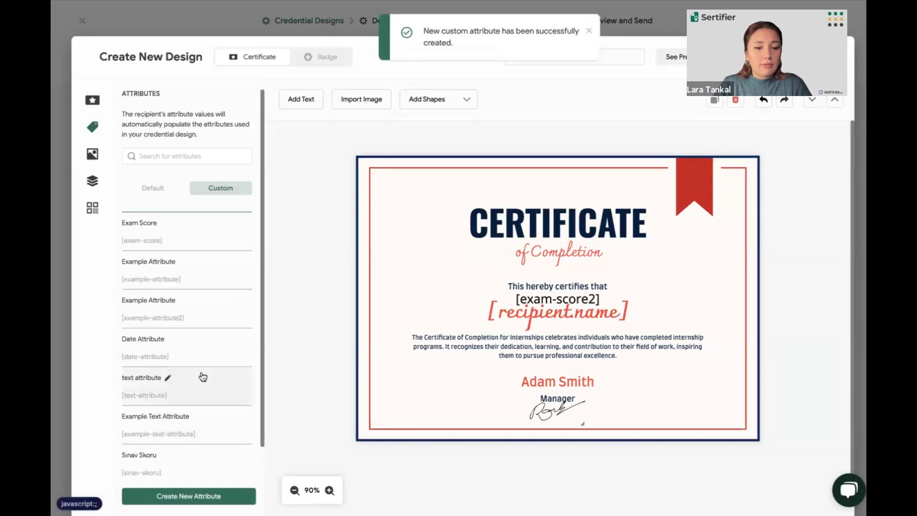
Find the new Exam Score attribute in the custom list and delete its placeholder from the certificate
scroll(202, 376, "down", 1)
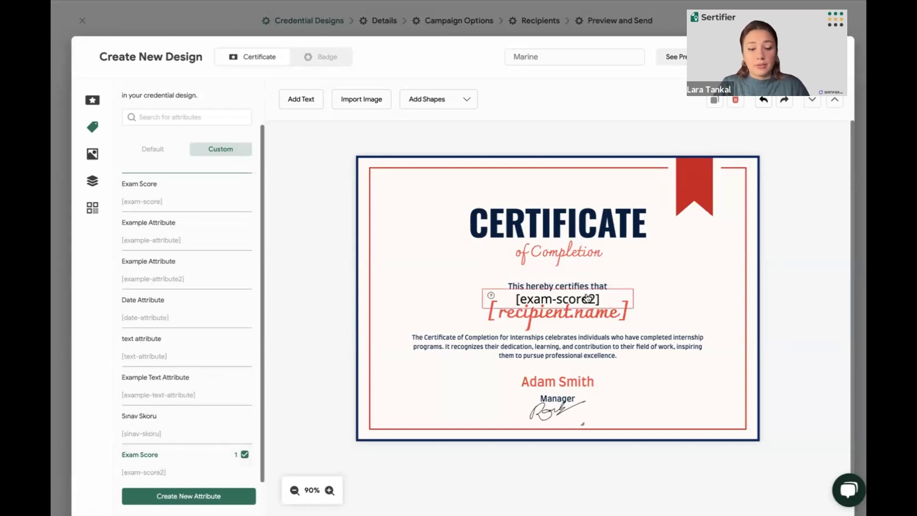
left_click_drag(588, 298, 483, 186)
key("Delete")
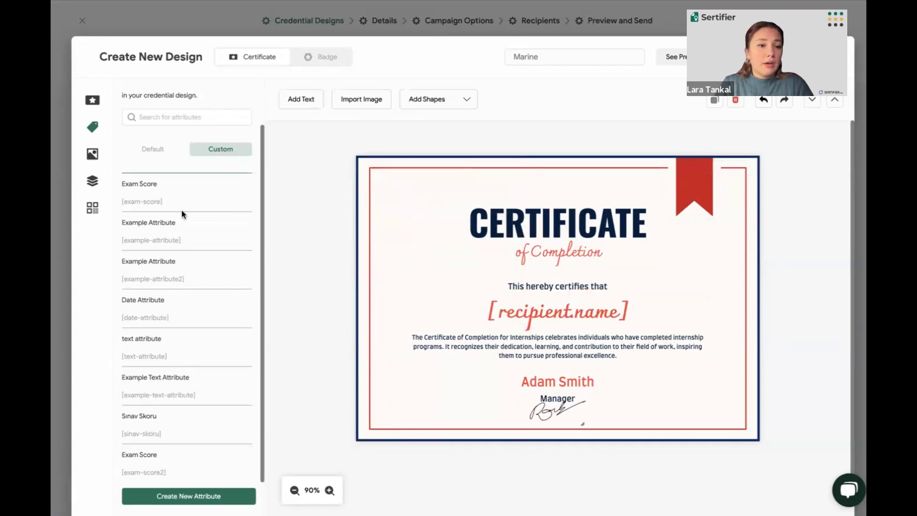
Add the uploaded Acme logo with its name to the certificate, shrink it and place it in the upper-left corner
left_click(95, 154)
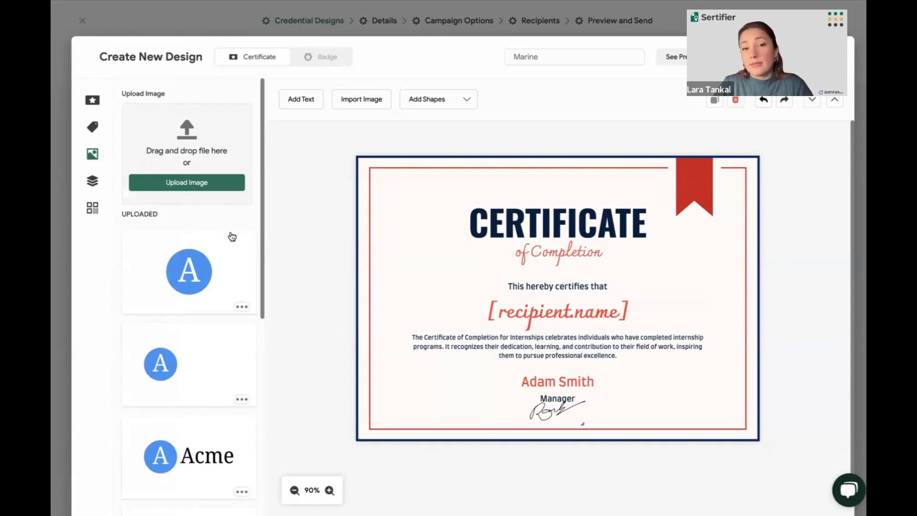
left_click(164, 447)
left_click(536, 279)
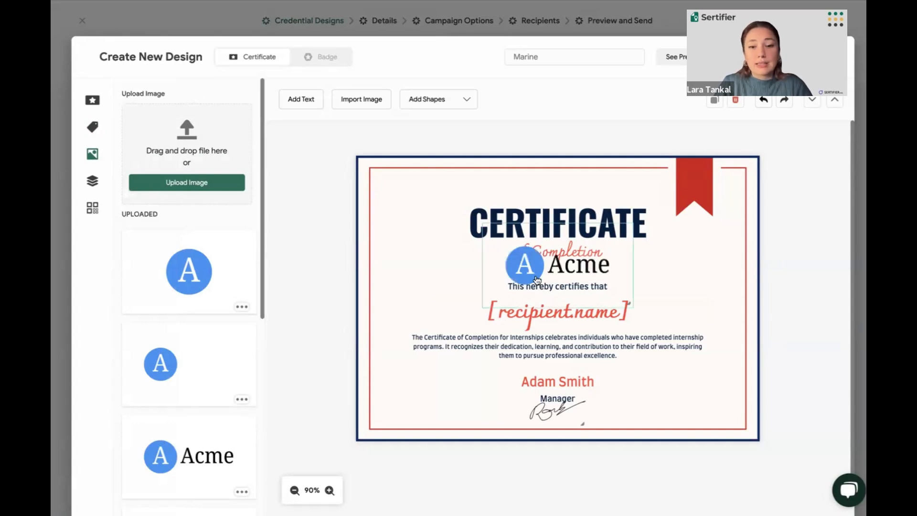
left_click_drag(536, 279, 410, 212)
left_click_drag(506, 202, 470, 219)
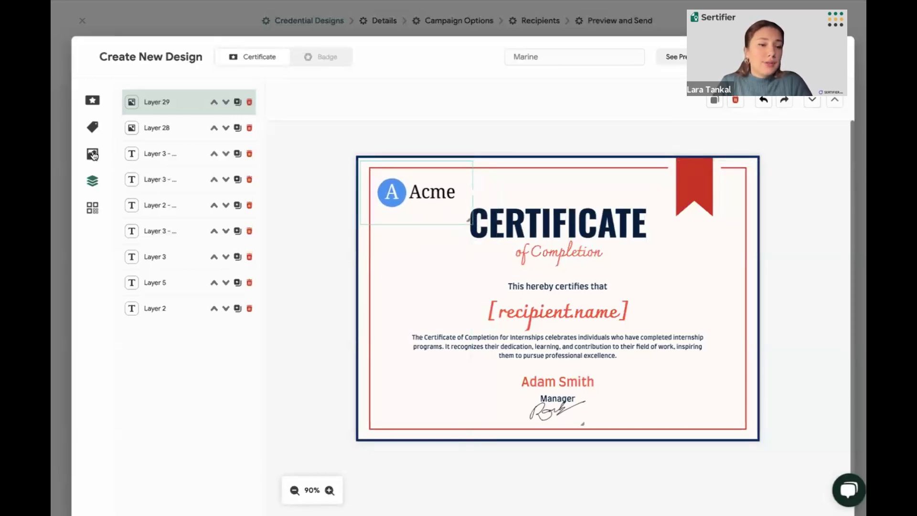
Duplicate the Acme logo layer and delete the duplicate
mouse_move(105, 162)
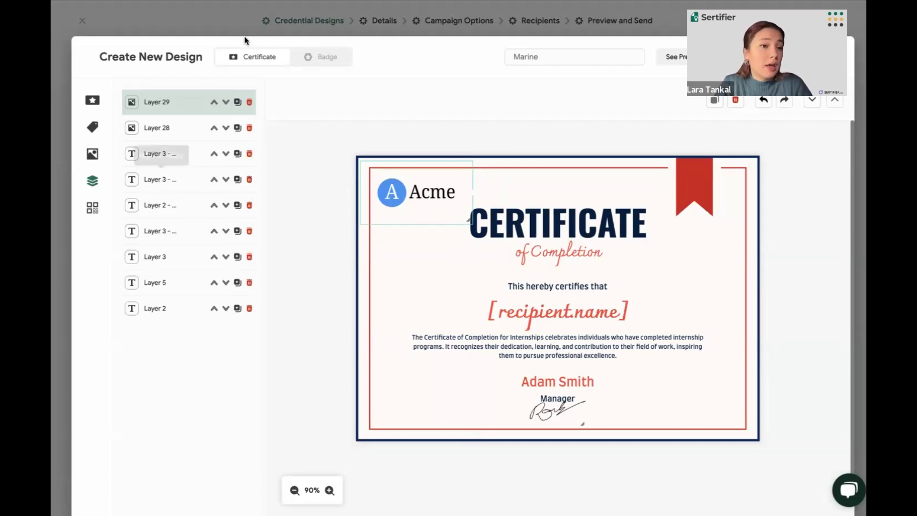
left_click(236, 103)
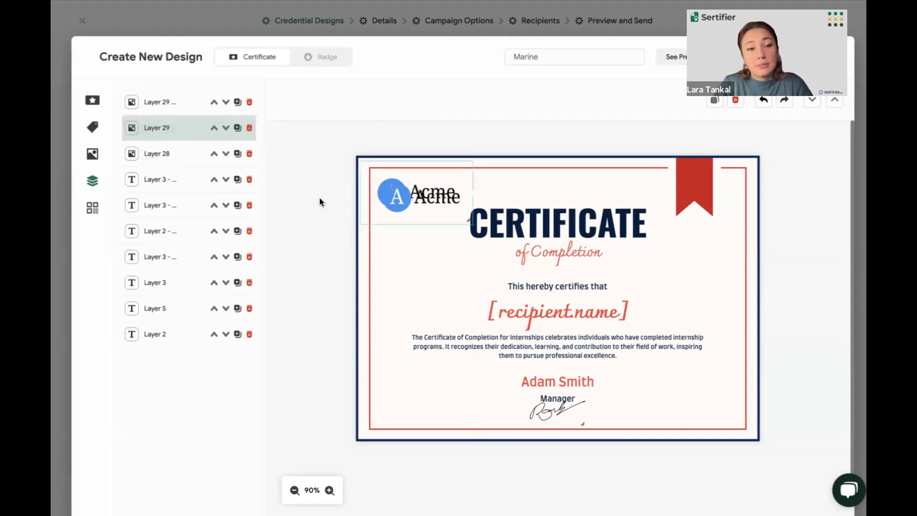
left_click(249, 103)
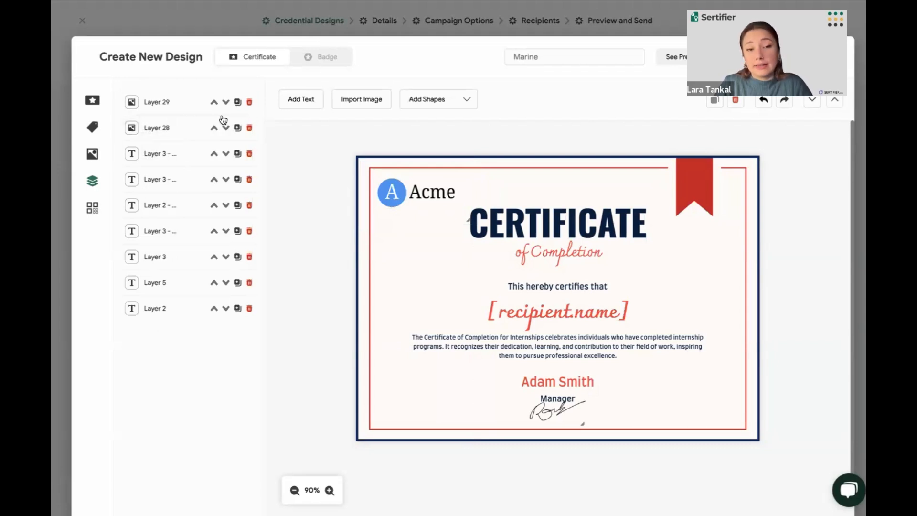
Add a QR code to the certificate and position it in the lower-left corner inside the red border
left_click(98, 209)
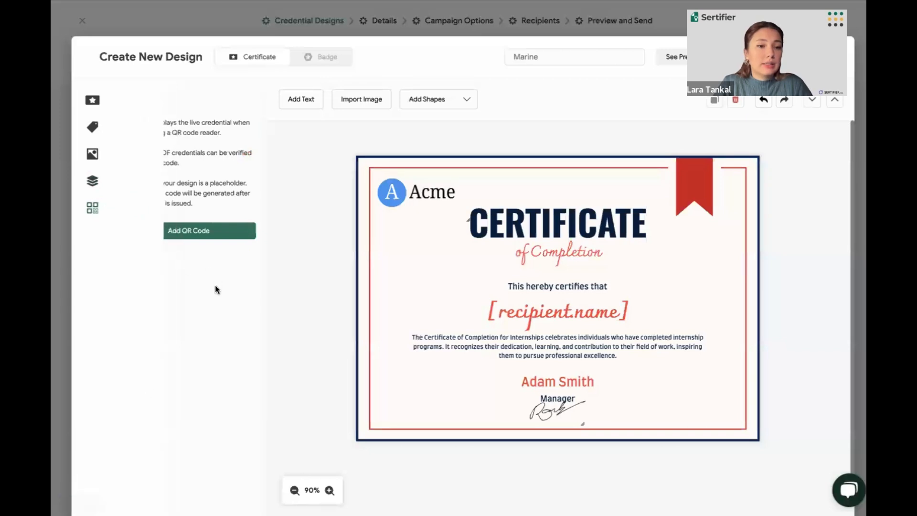
left_click(212, 233)
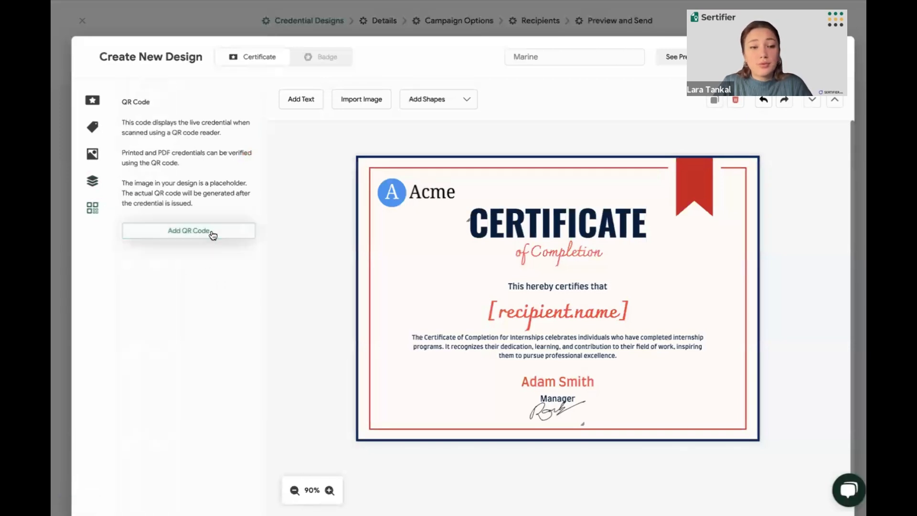
left_click_drag(212, 231, 394, 400)
key("Down")
key("Down")
key("Down")
key("Down")
key("Down")
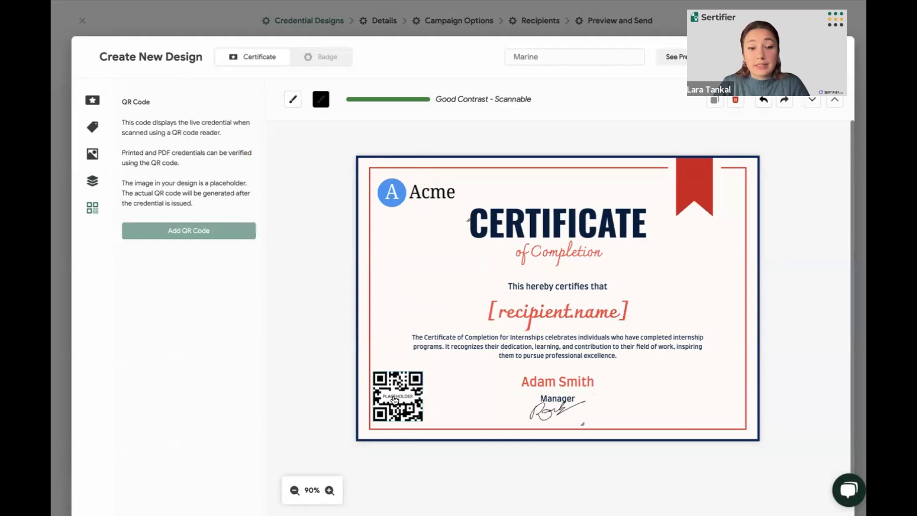
Nudge the certificate's QR code slightly down and recolor it to the default blue #0074D9
key("Down")
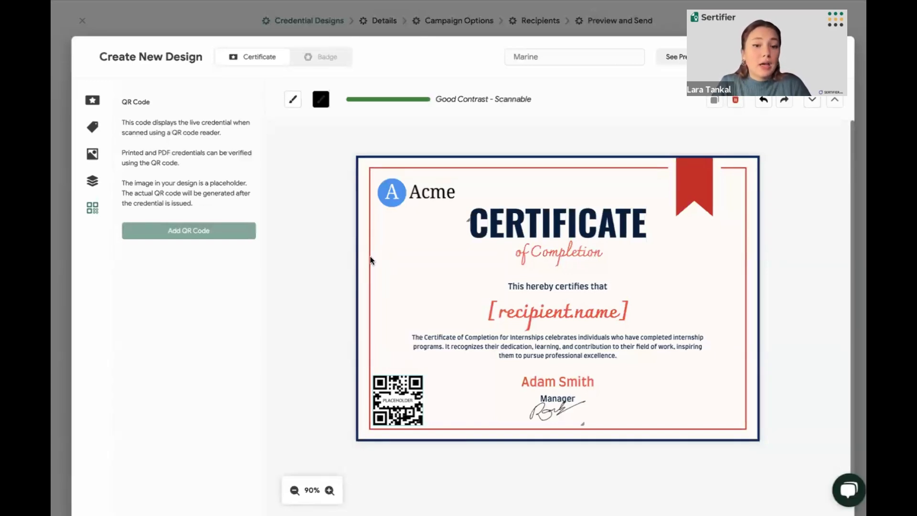
left_click(324, 104)
left_click(173, 333)
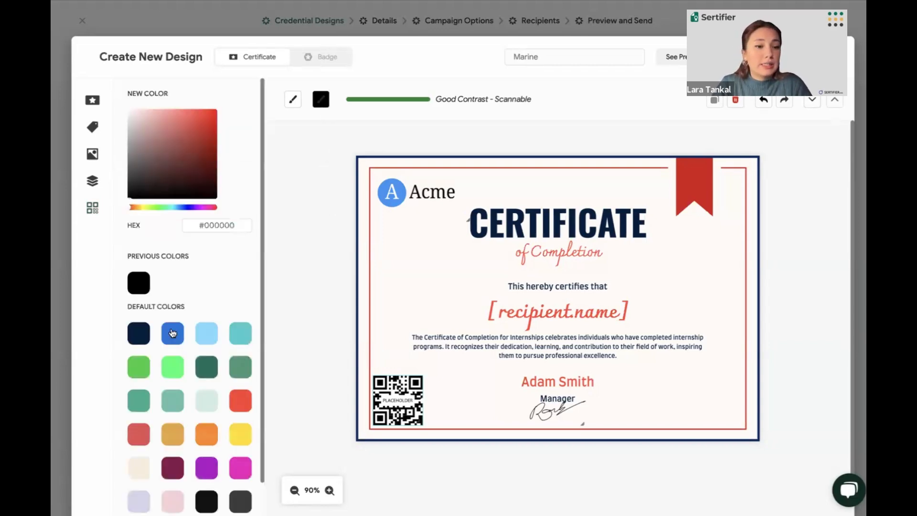
left_click(305, 259)
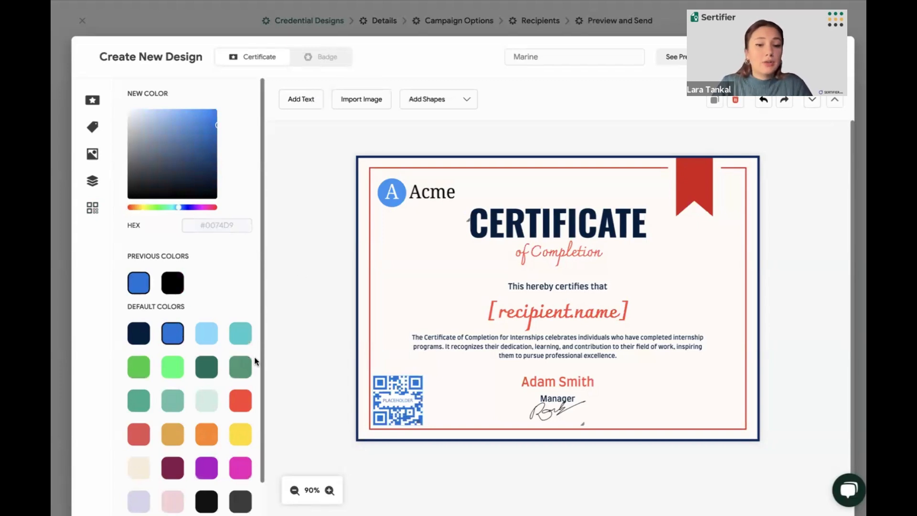
left_click(380, 399)
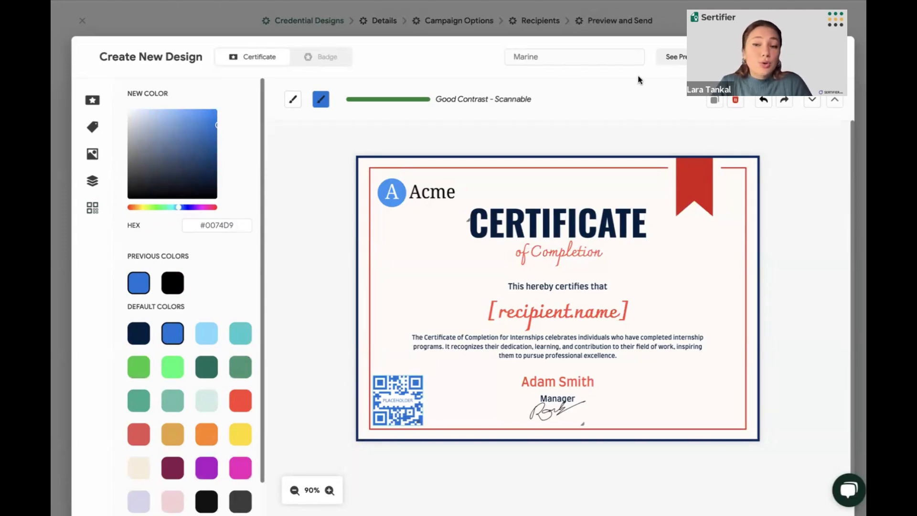
Preview the certificate with a recipient's full name filled in, and close the preview
left_click(673, 56)
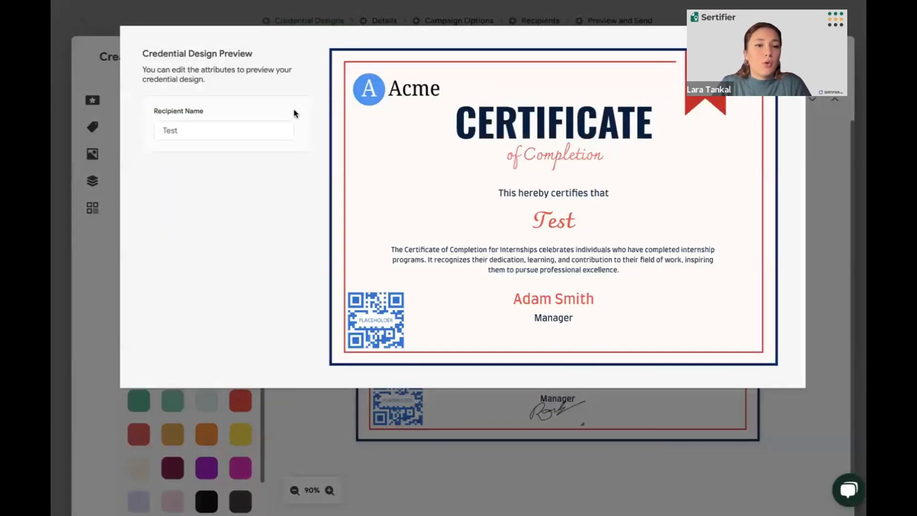
left_click(274, 130)
key("BackSpace")
key("BackSpace")
key("BackSpace")
key("BackSpace")
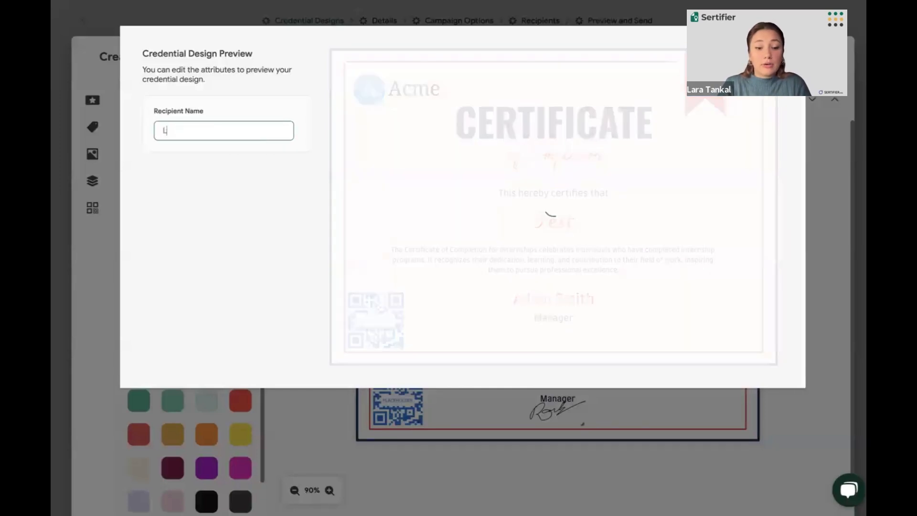
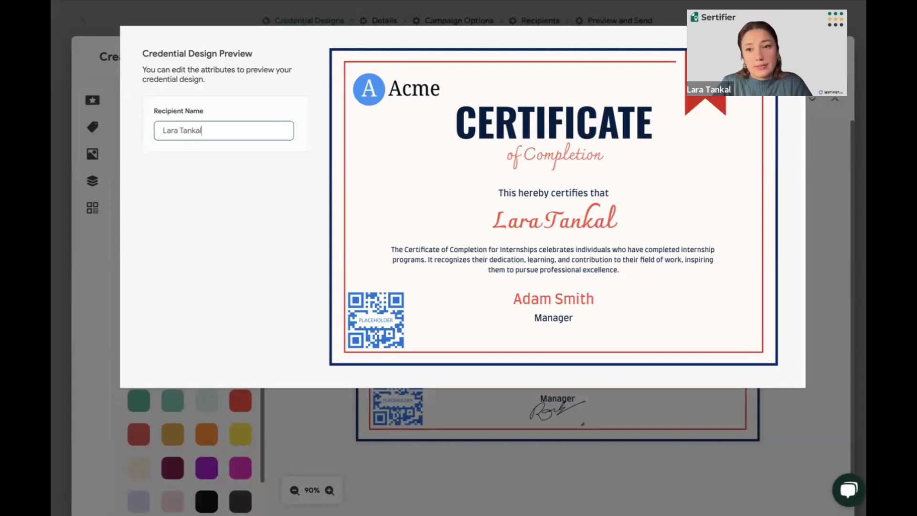
left_click(792, 41)
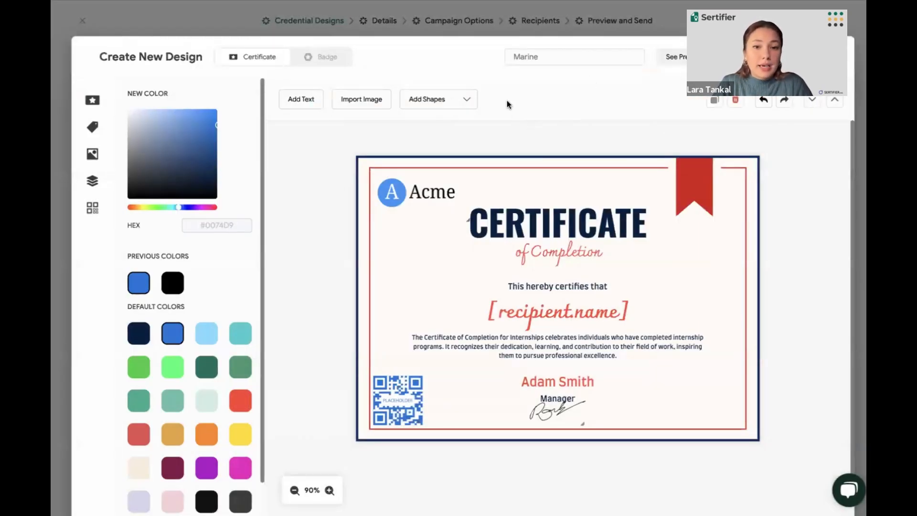
Switch the new design from certificate to badge and browse the available ribbons and icons
left_click(344, 61)
left_click(549, 286)
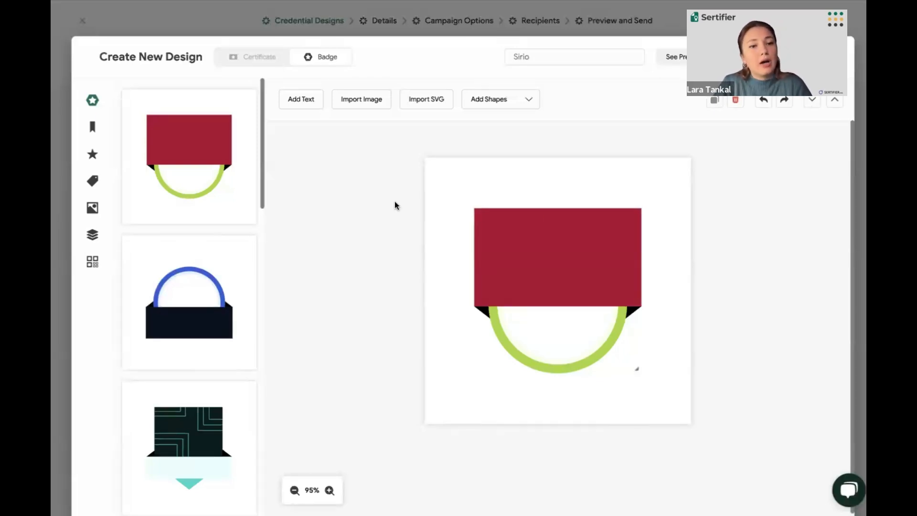
mouse_move(88, 87)
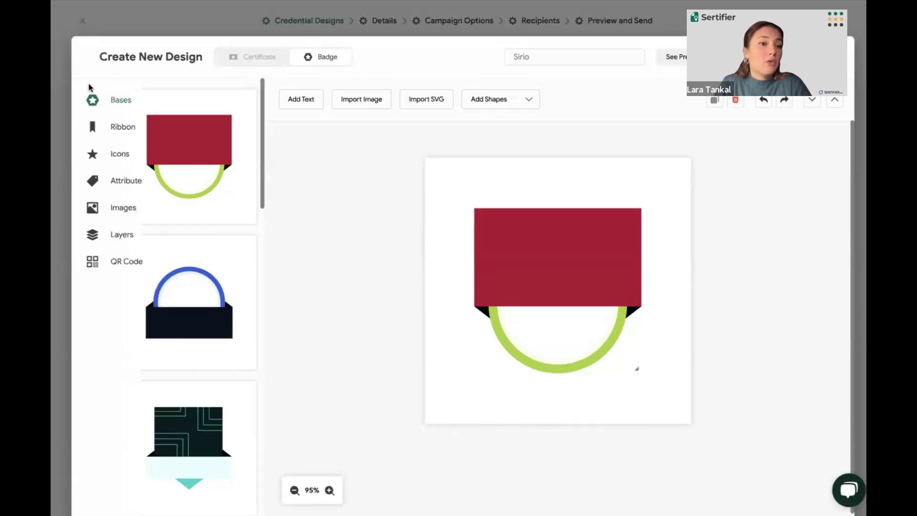
left_click(109, 128)
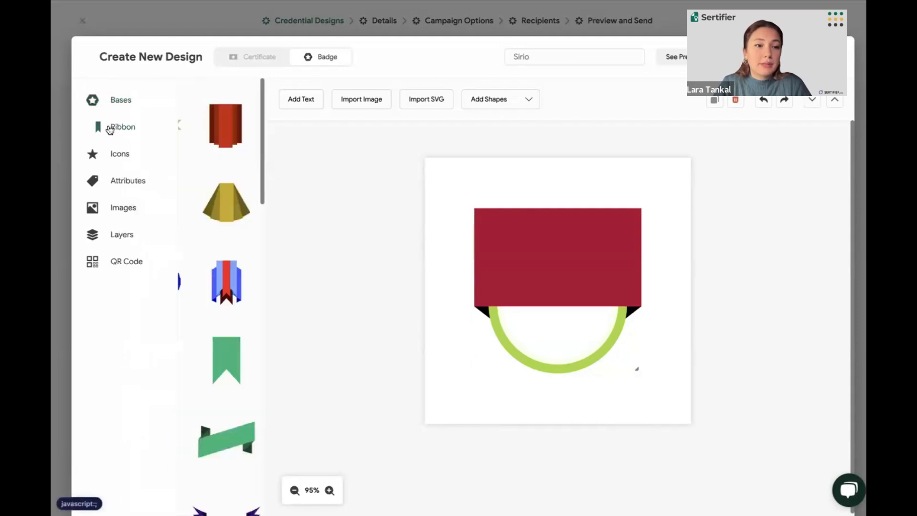
left_click(109, 158)
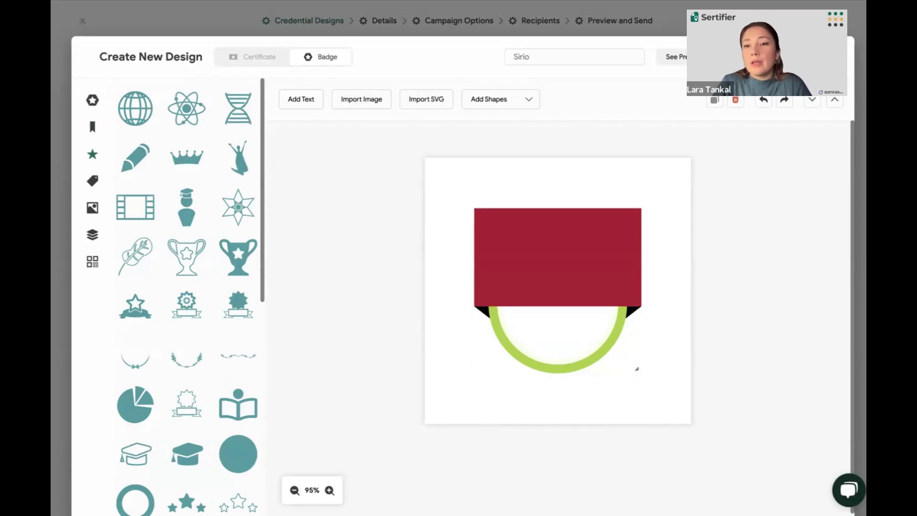
Leave the design editor and choose the existing Leadership Cert. design with the "Certificate of Completion" heading for the campaign
key("Escape")
left_click(572, 275)
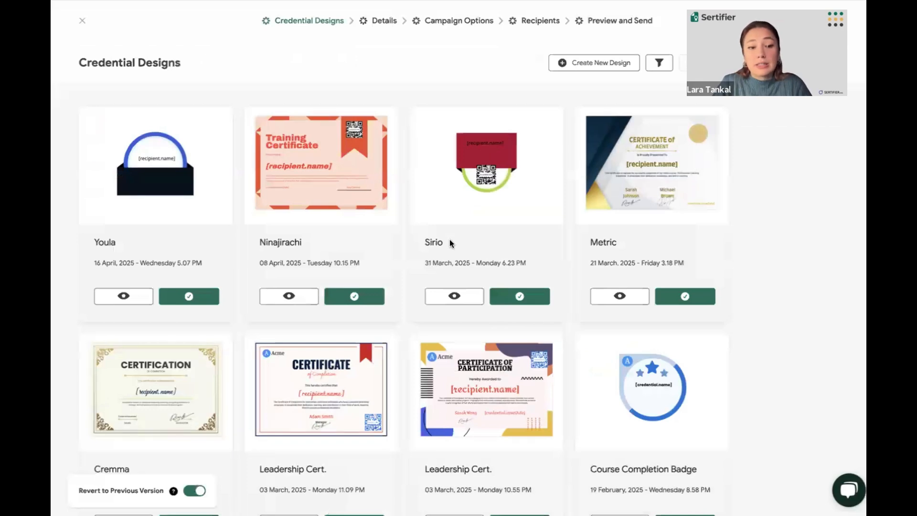
scroll(449, 240, "down", 3)
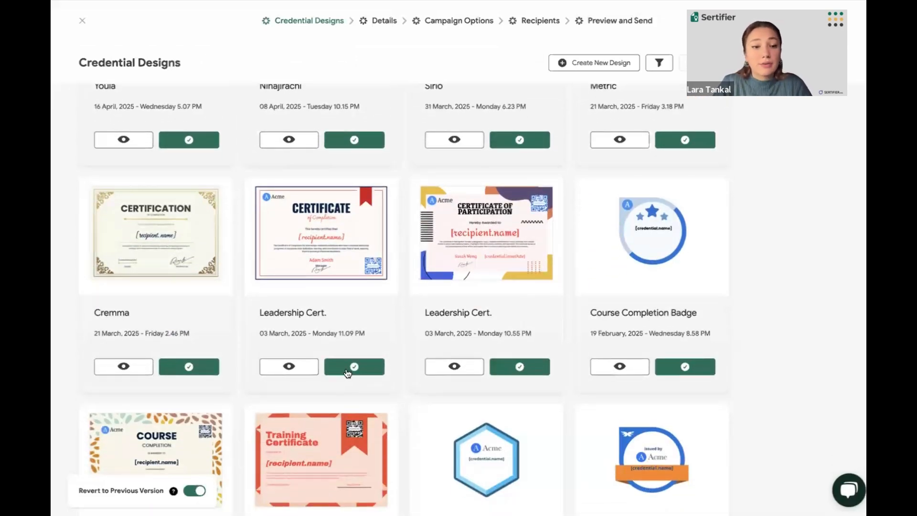
left_click(349, 372)
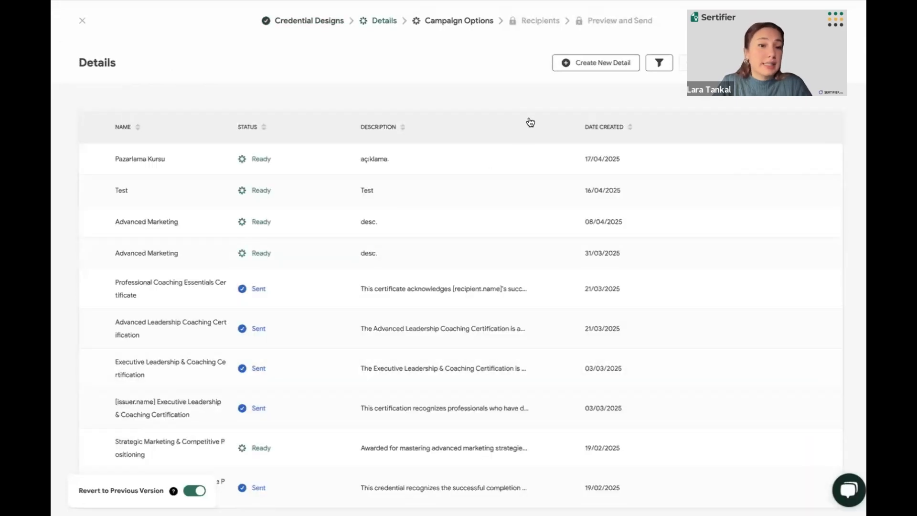
Create a new credential detail and title it "Digital Marketing"
left_click(604, 67)
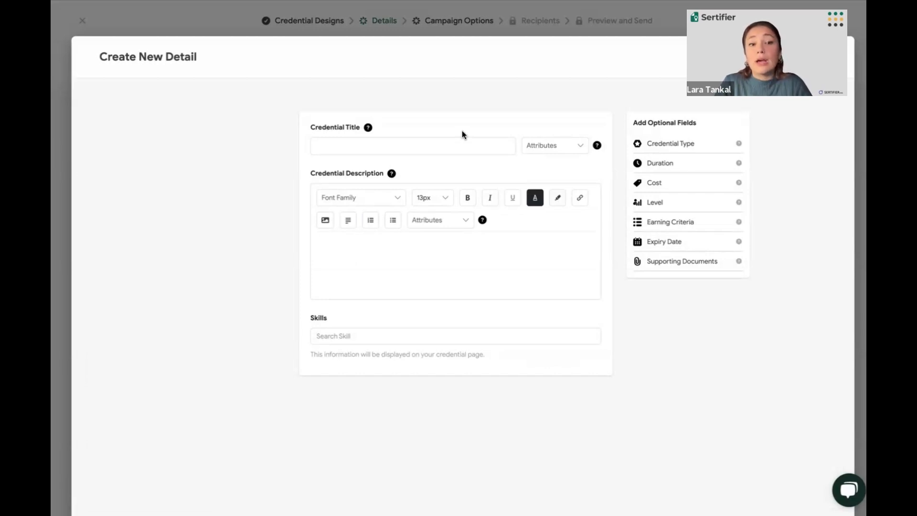
left_click(434, 142)
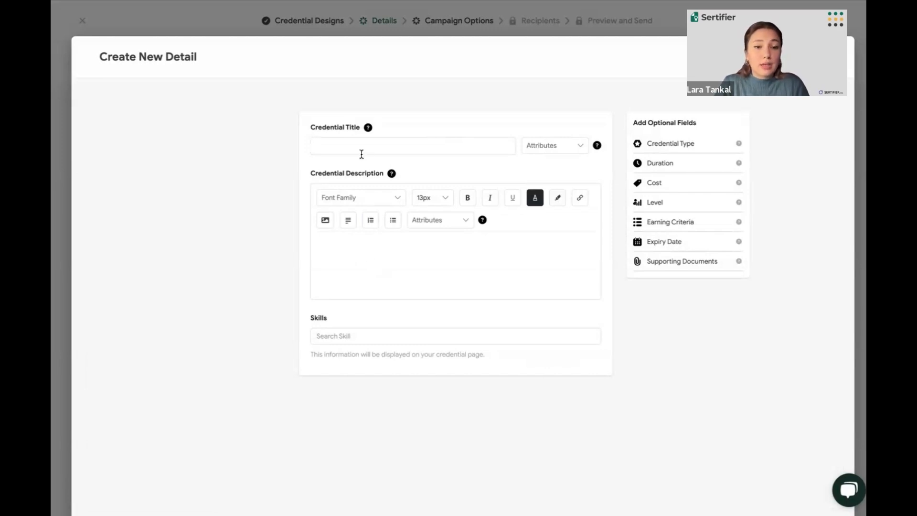
type("Digita")
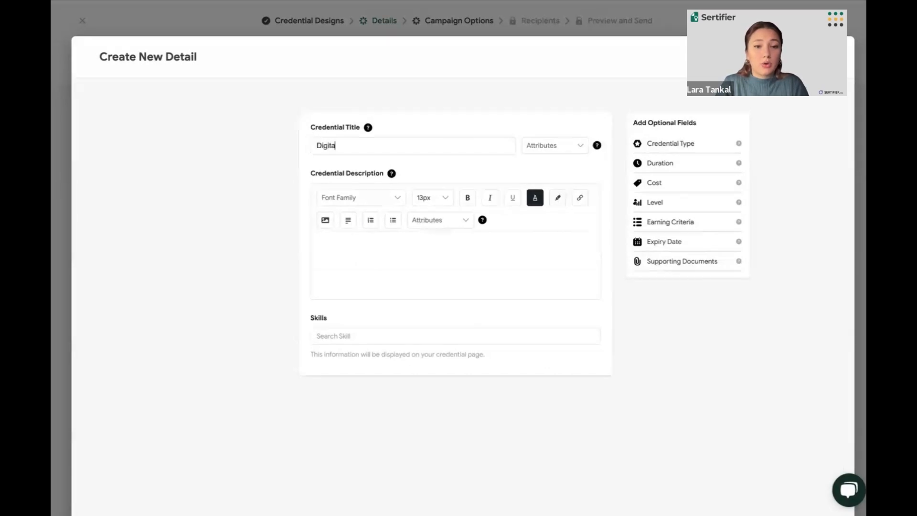
type("l Marketing")
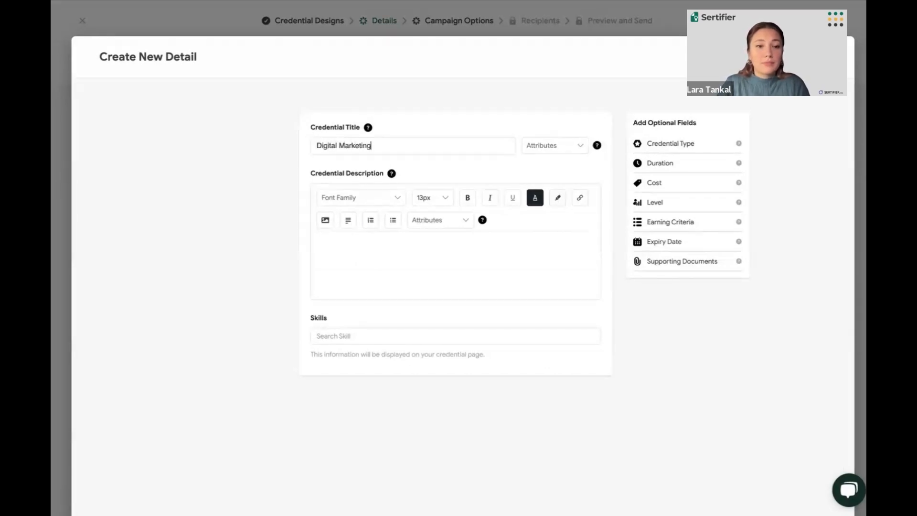
Enter "desc." as the credential description and look through the attributes available for it, including the custom ones
left_click(332, 259)
type("d")
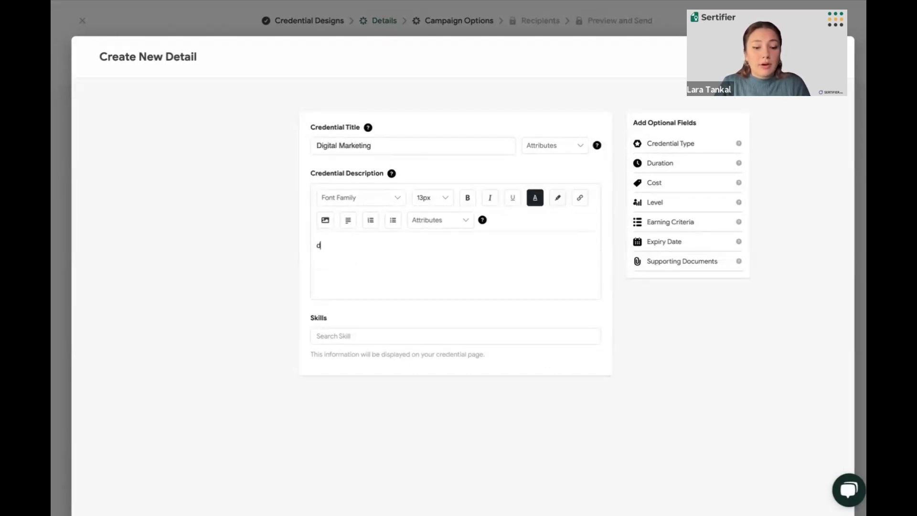
type("esc.")
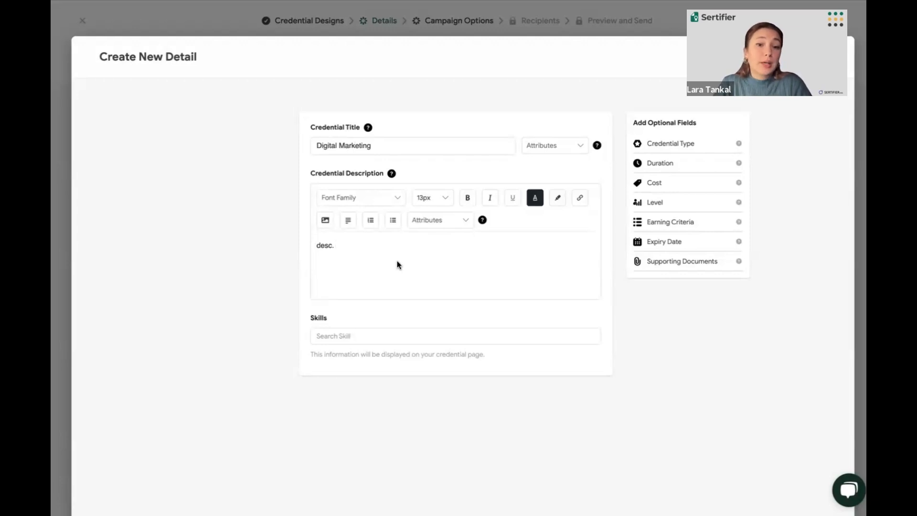
left_click(430, 220)
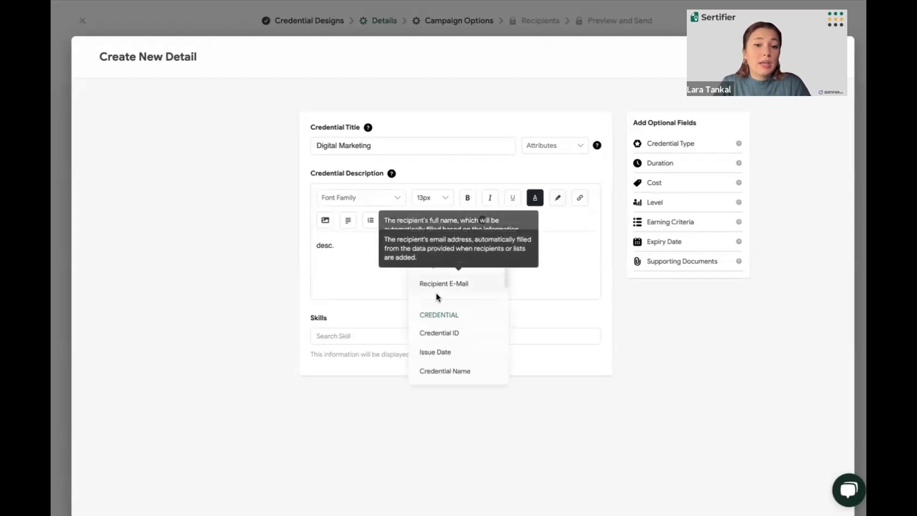
scroll(437, 293, "down", 5)
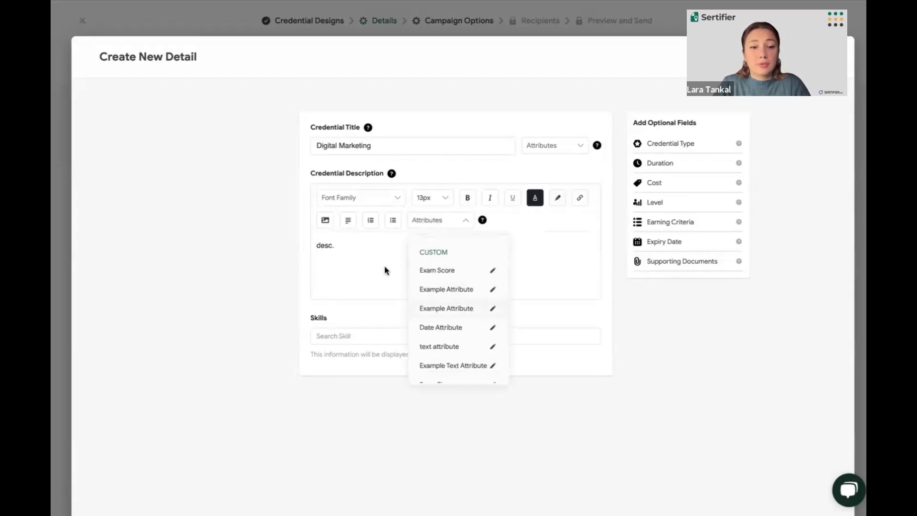
left_click(365, 256)
Search the skills for "marketing" and add Marketing Automation to the credential
left_click(366, 334)
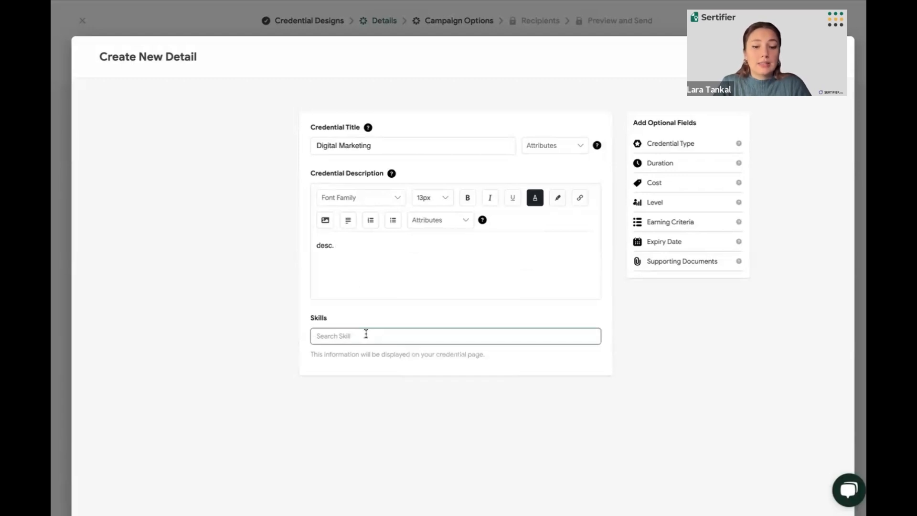
type("marketi")
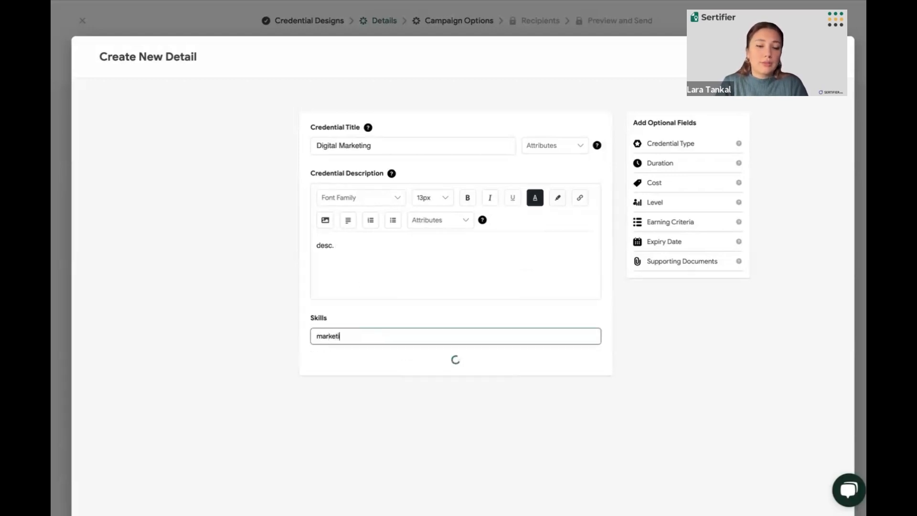
type("ng")
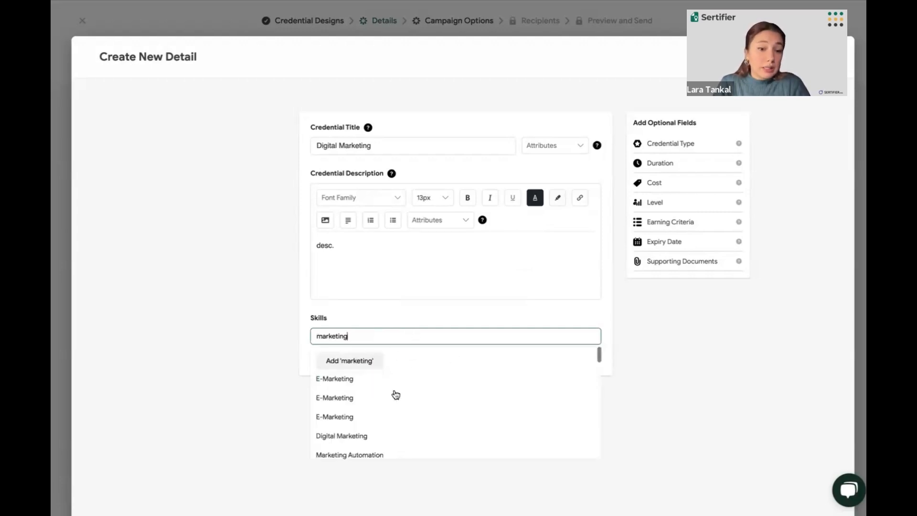
scroll(396, 395, "down", 3)
scroll(396, 395, "down", 1)
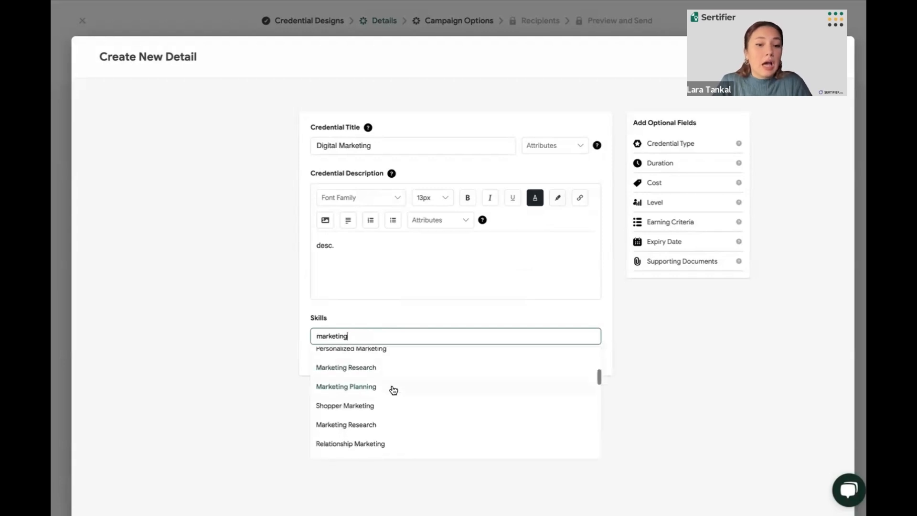
scroll(394, 386, "down", 2)
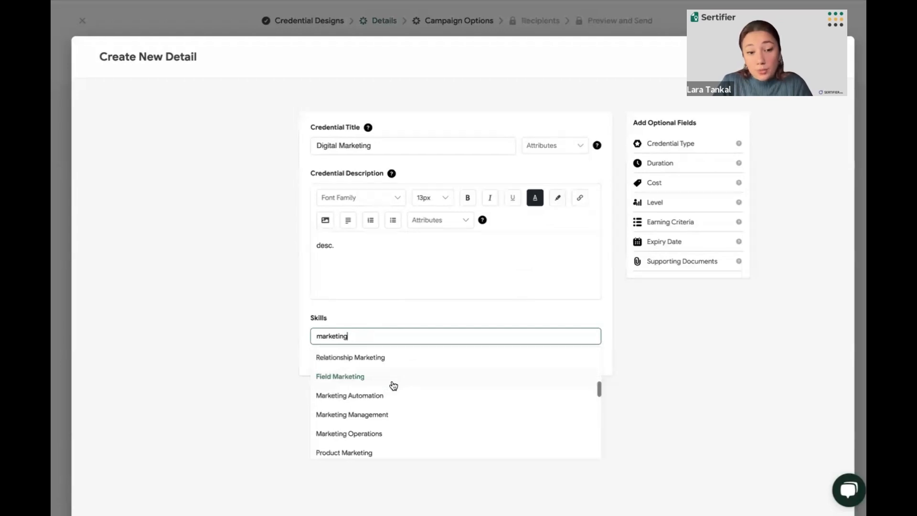
scroll(394, 385, "down", 1)
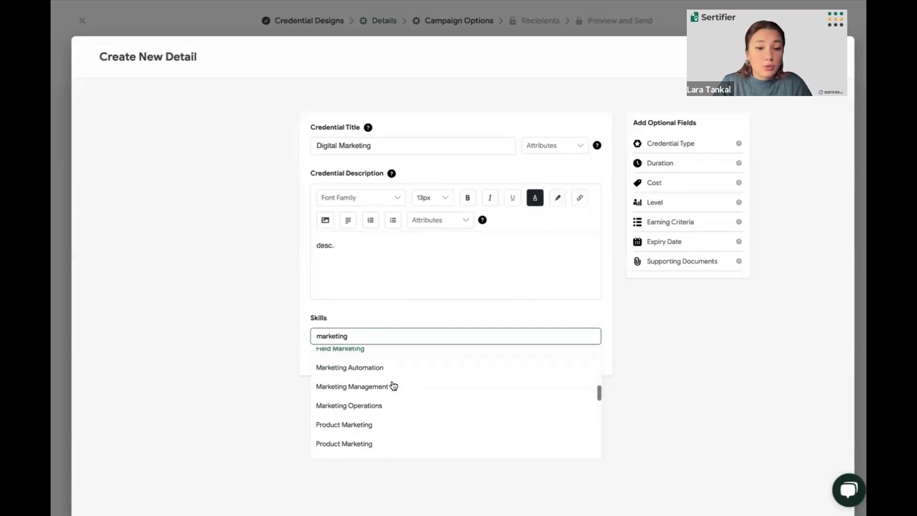
left_click(361, 369)
Add Personalized Marketing from the related skills to the credential
scroll(361, 372, "down", 1)
scroll(363, 375, "down", 3)
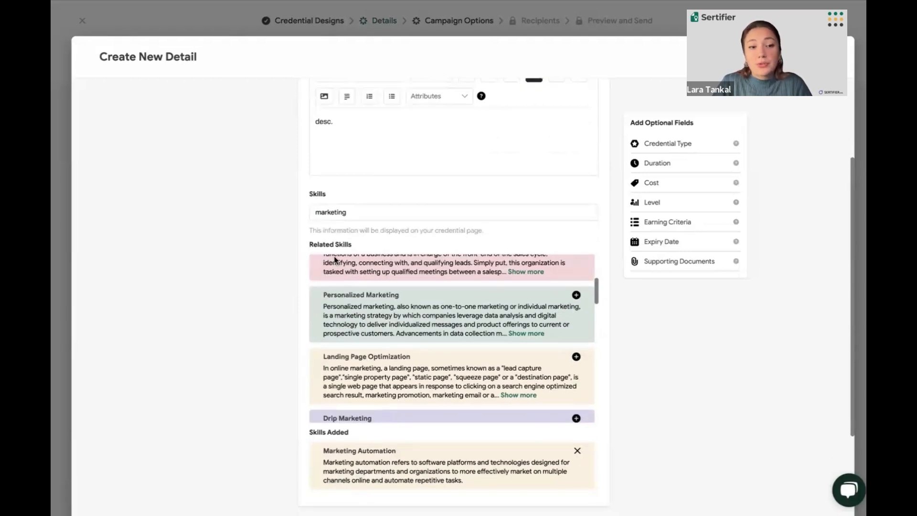
scroll(354, 239, "down", 3)
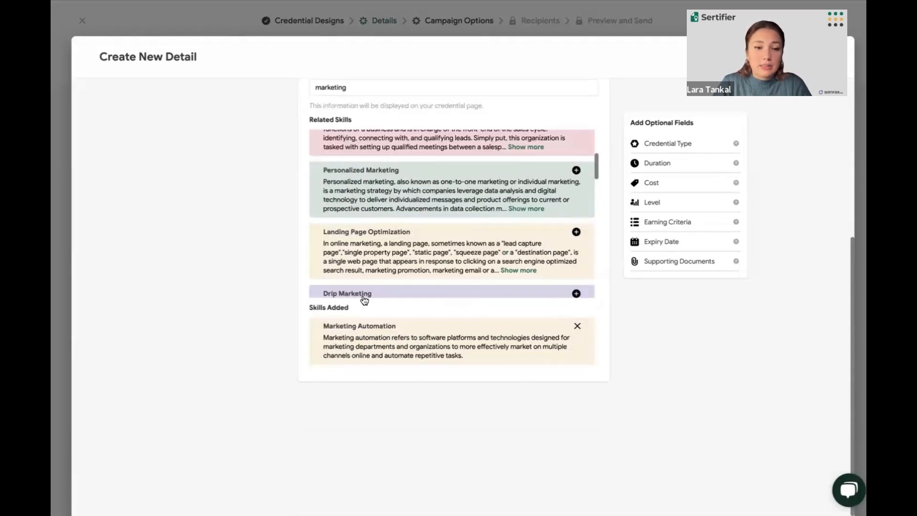
scroll(386, 260, "up", 3)
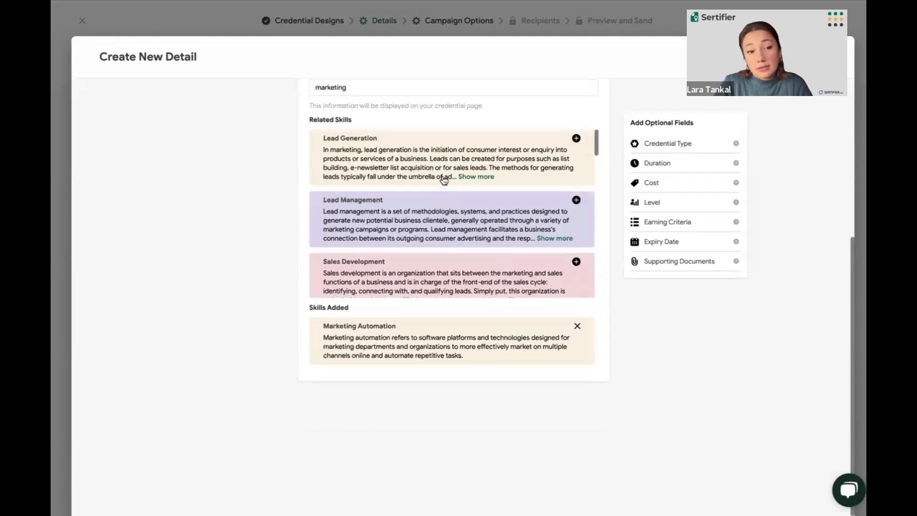
scroll(444, 179, "down", 3)
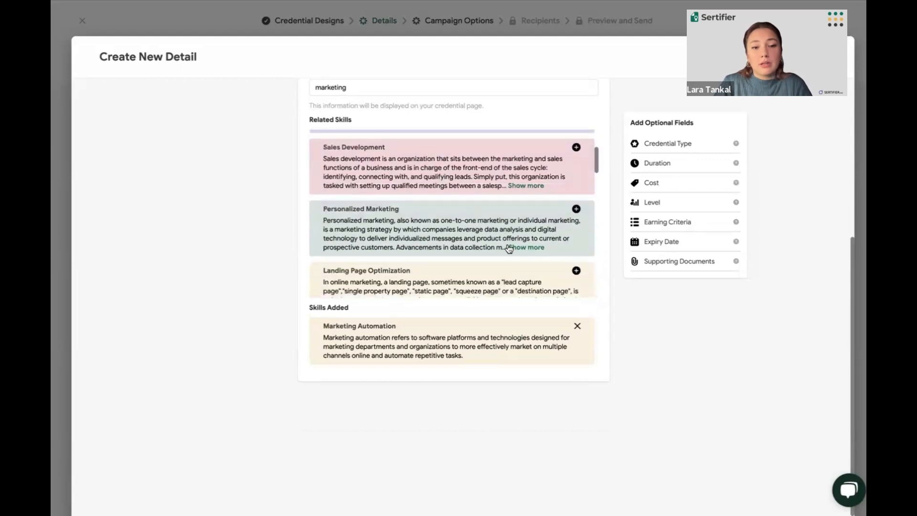
left_click(577, 209)
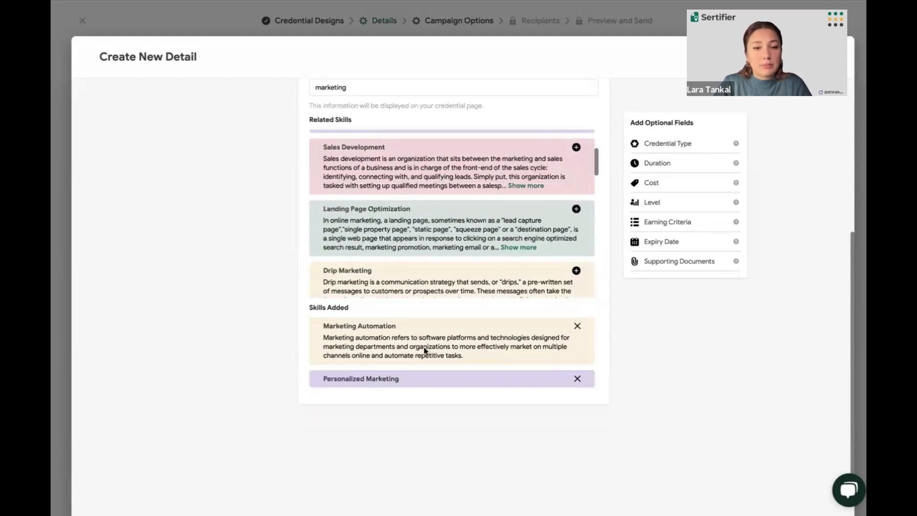
Add "marketing" as a custom skill to the credential
scroll(424, 347, "up", 1)
scroll(423, 347, "up", 1)
left_click(366, 137)
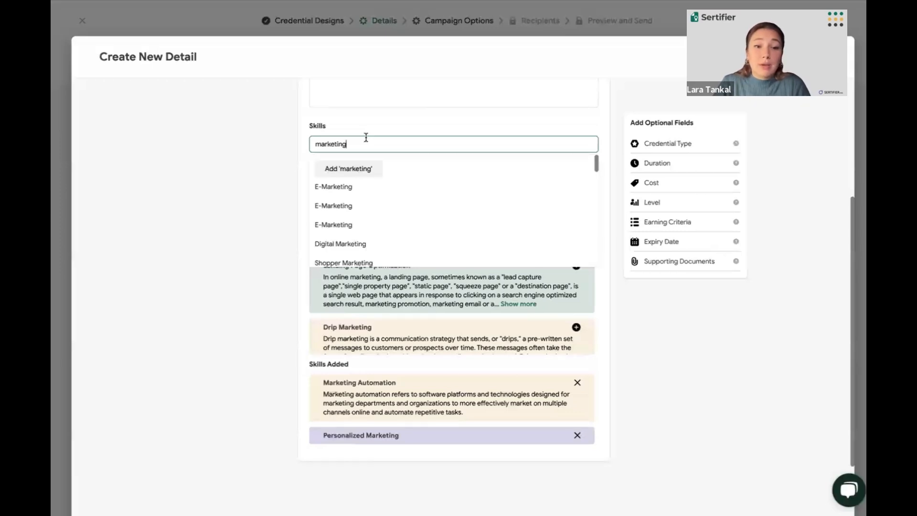
left_click(348, 175)
scroll(300, 281, "down", 2)
scroll(300, 282, "down", 1)
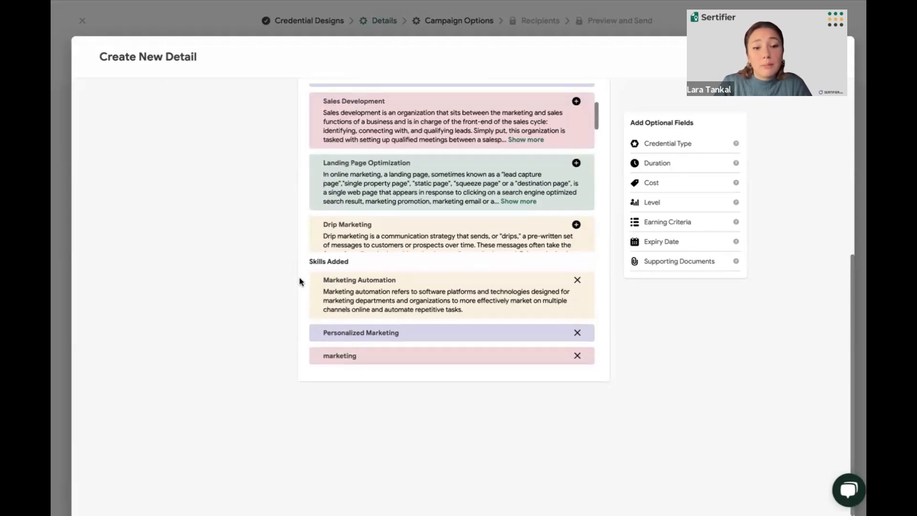
Add the optional Credential Type field and set it to Skill Mastery
scroll(270, 358, "up", 8)
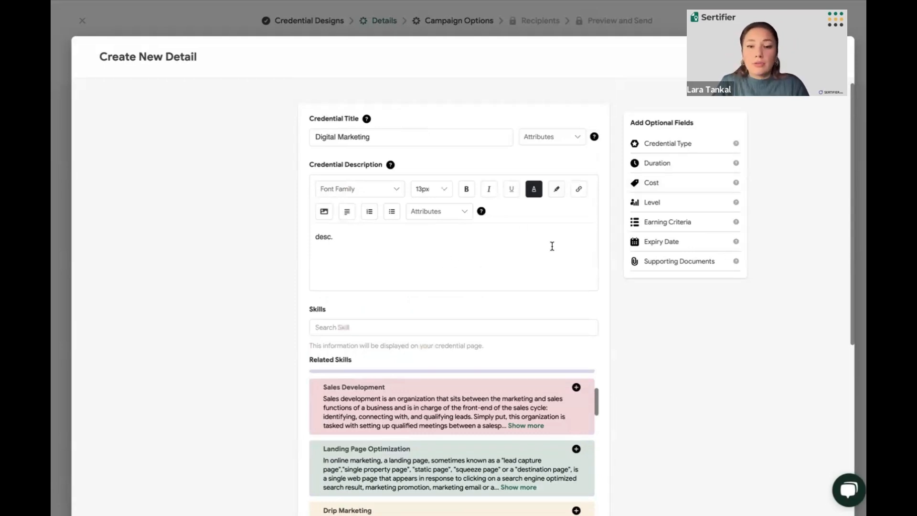
left_click(666, 147)
scroll(499, 237, "down", 2)
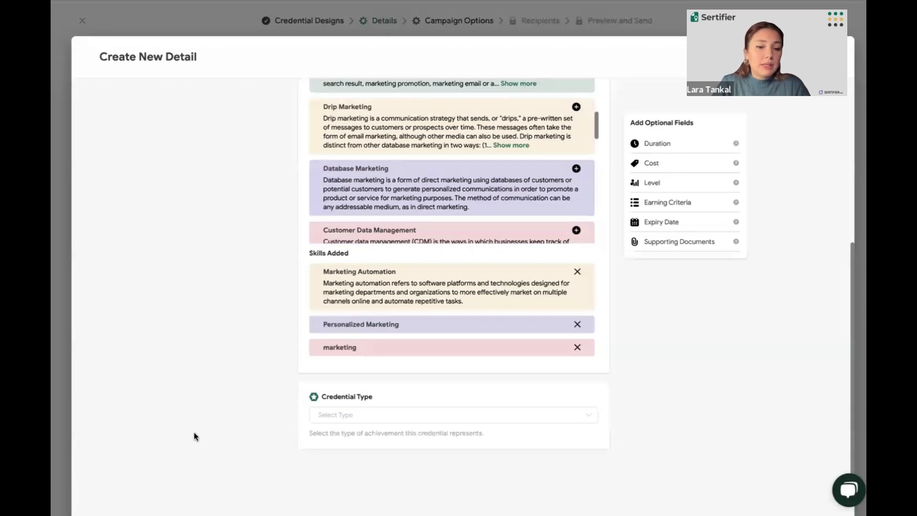
left_click(354, 415)
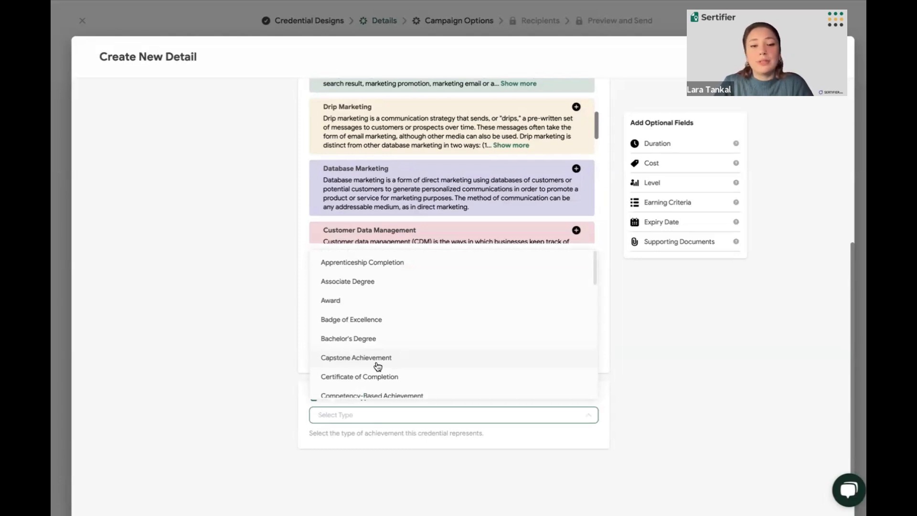
scroll(378, 366, "down", 4)
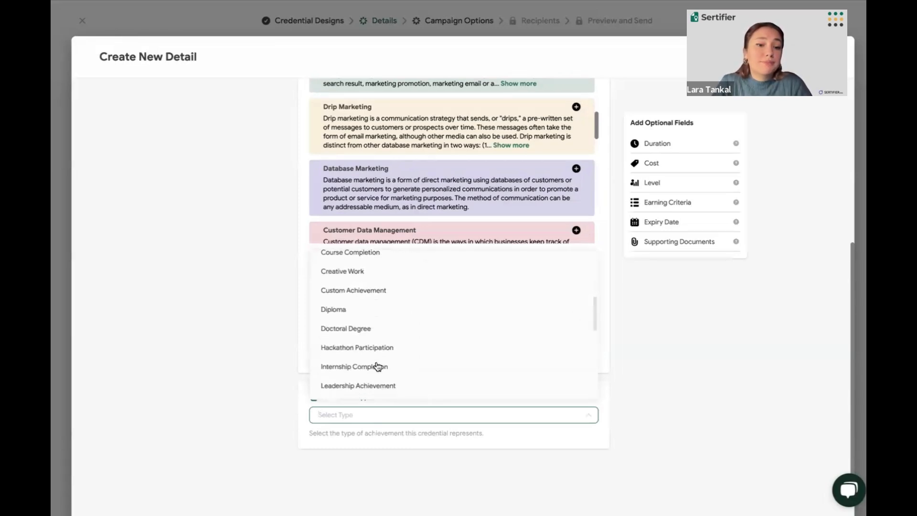
scroll(378, 366, "down", 1)
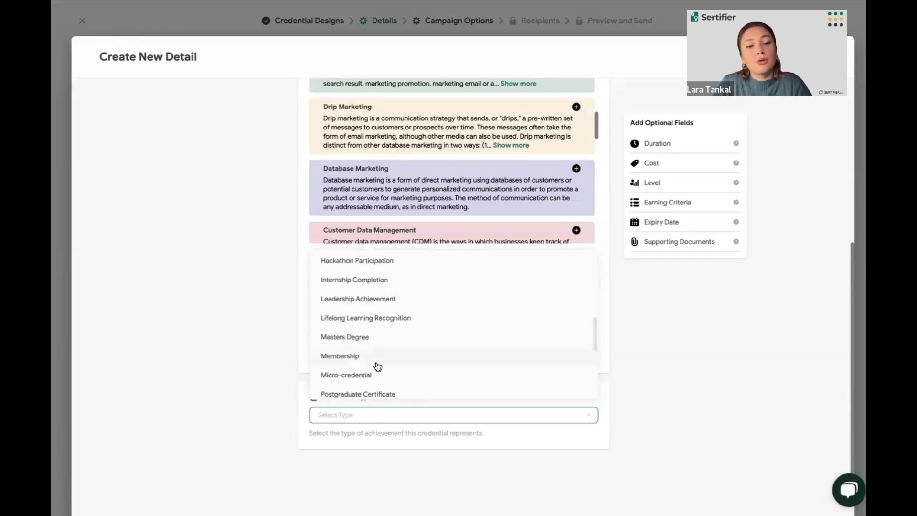
scroll(378, 367, "down", 3)
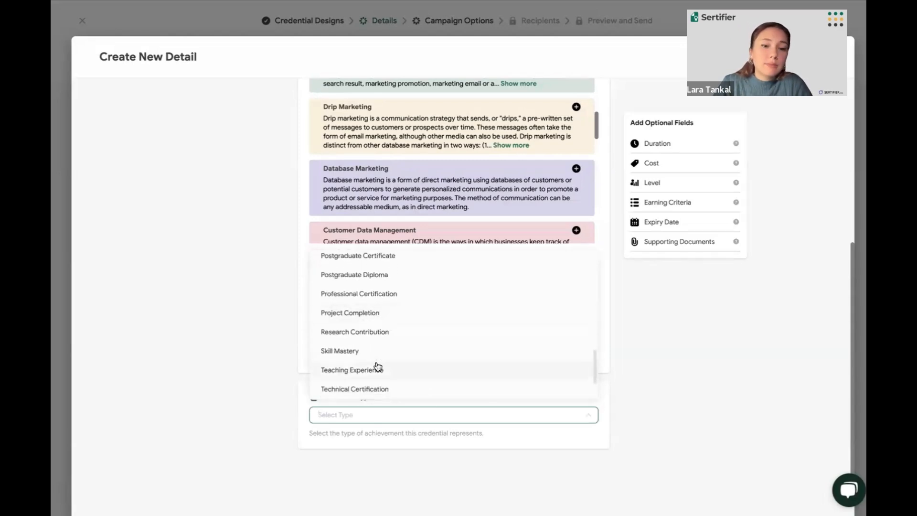
left_click(360, 354)
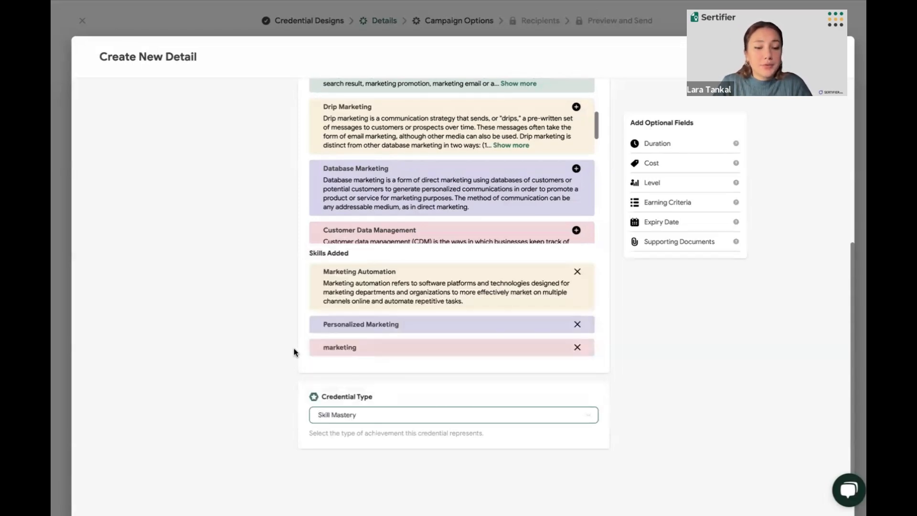
Add the optional Duration field and set it to 2 weeks
left_click(678, 144)
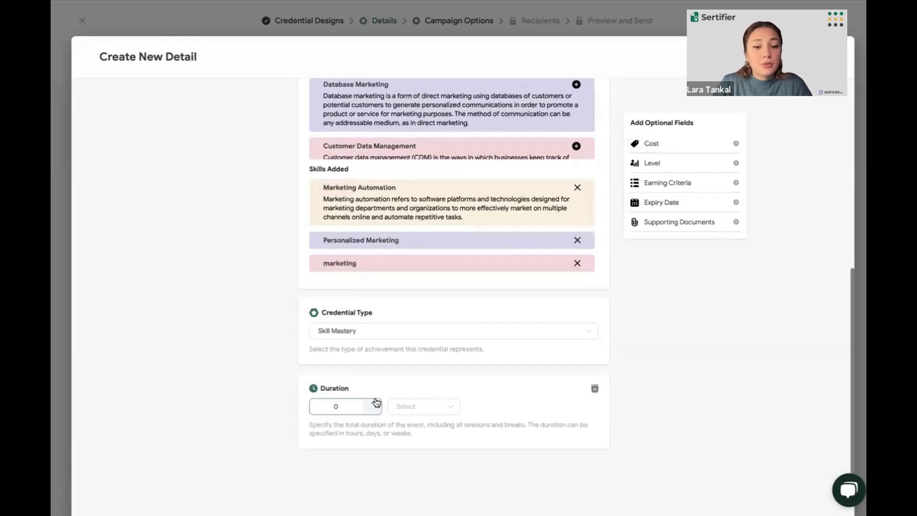
left_click(375, 402)
left_click(374, 402)
left_click(429, 410)
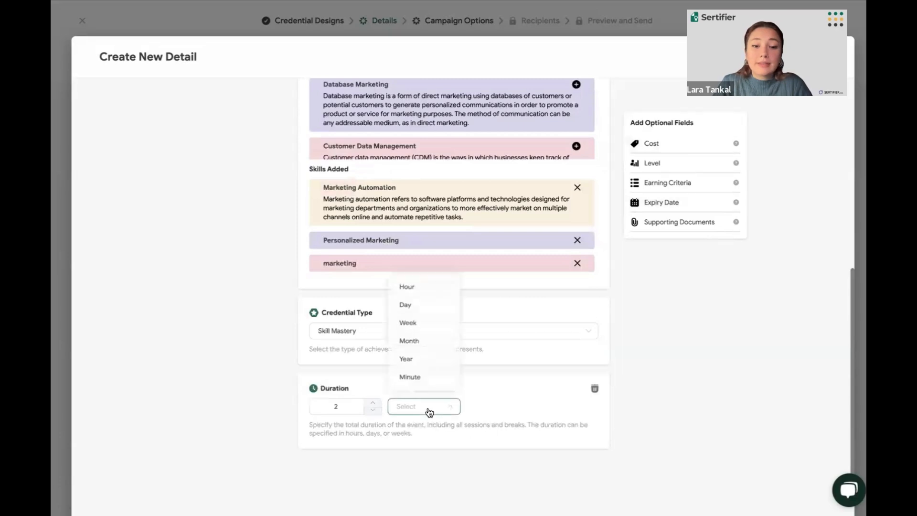
left_click(431, 323)
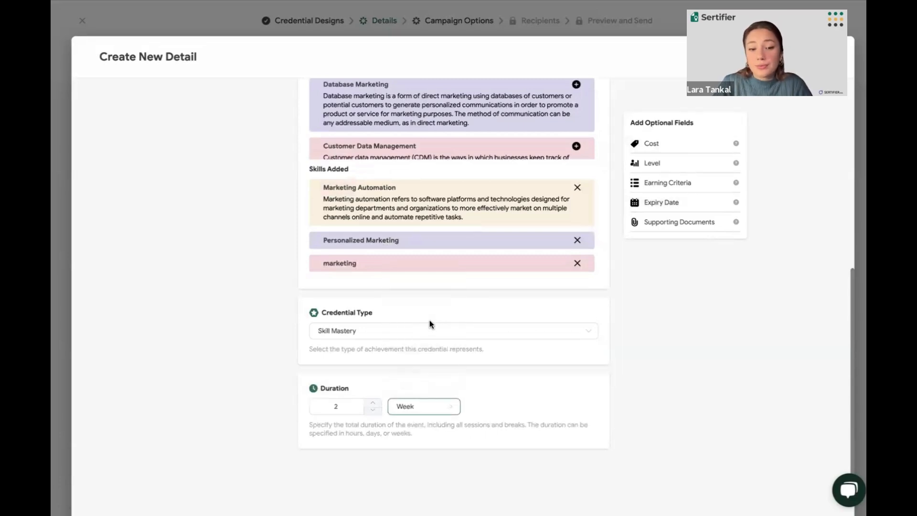
Add the optional Cost and Level fields, setting the cost to Free and the level to Advanced
left_click(684, 148)
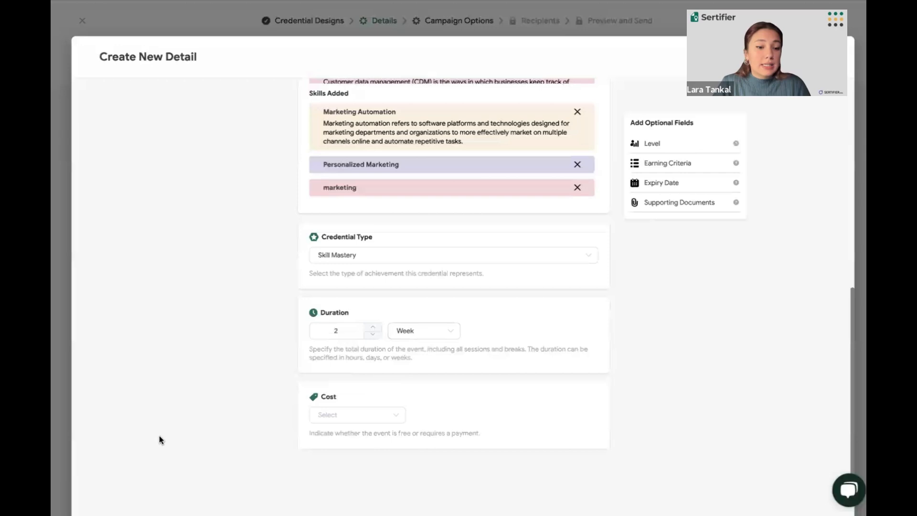
left_click(323, 415)
left_click(328, 443)
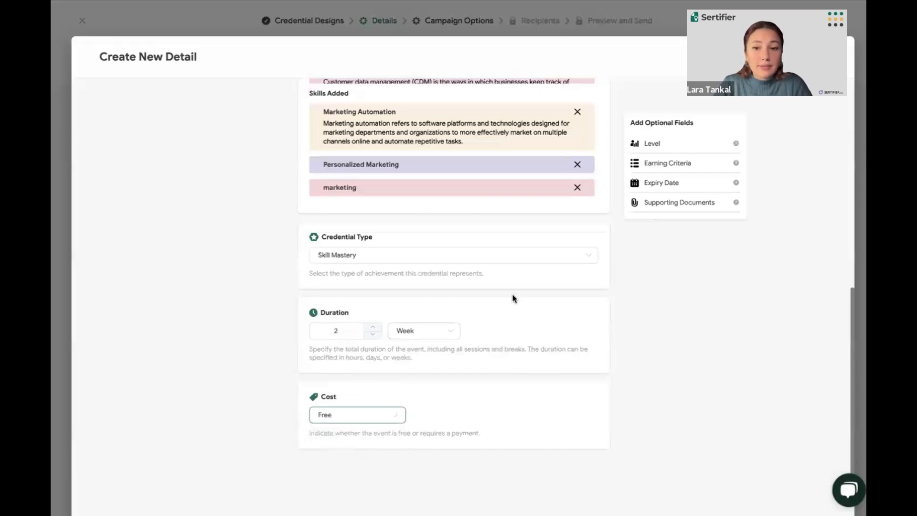
left_click(650, 150)
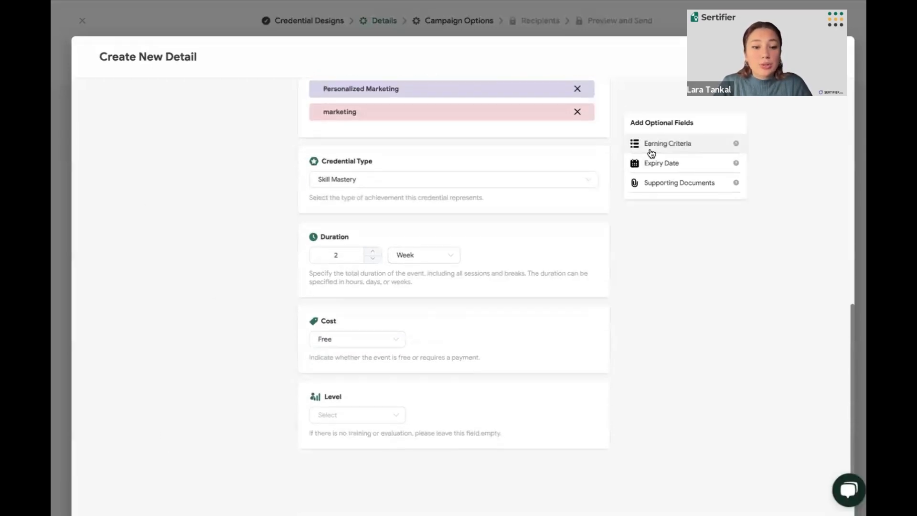
left_click(376, 419)
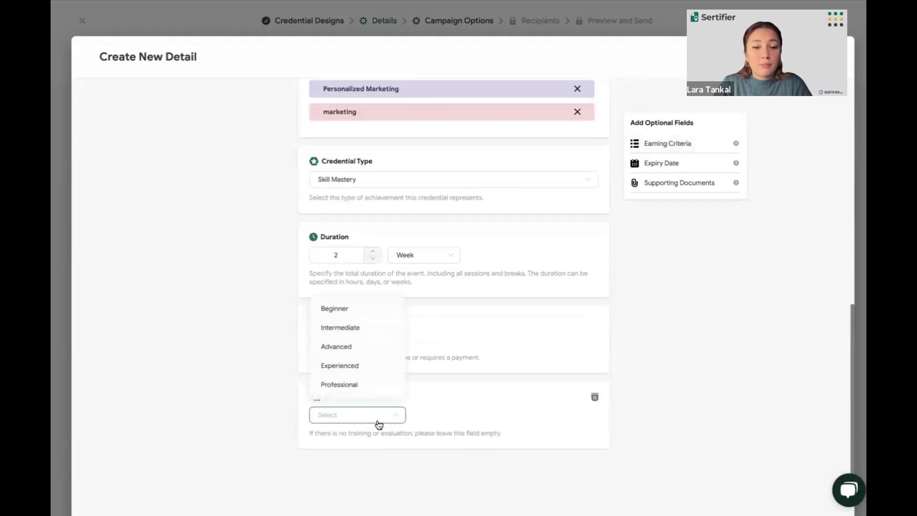
left_click(358, 346)
Add the optional Earning Criteria field and place the cursor in its text area
left_click(694, 144)
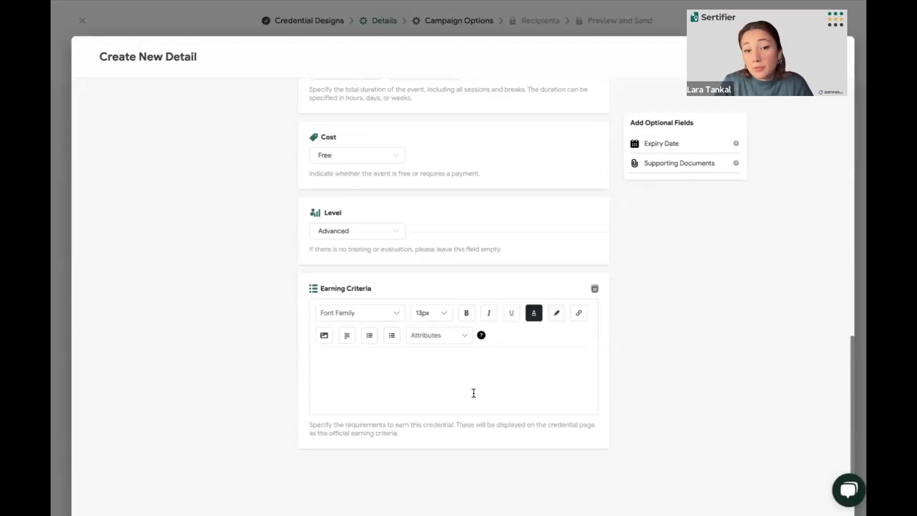
left_click(438, 384)
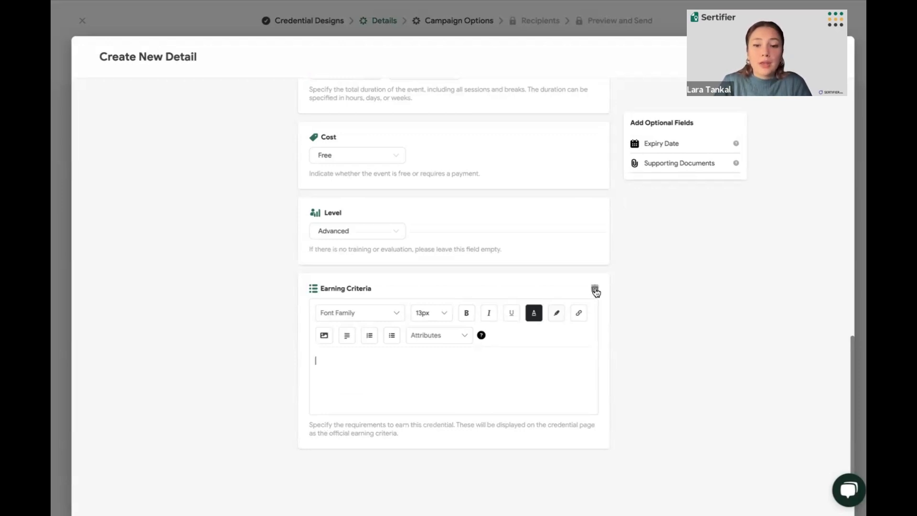
Add the optional Expiry Date field and give the credential a validity period of 1 year
left_click(670, 143)
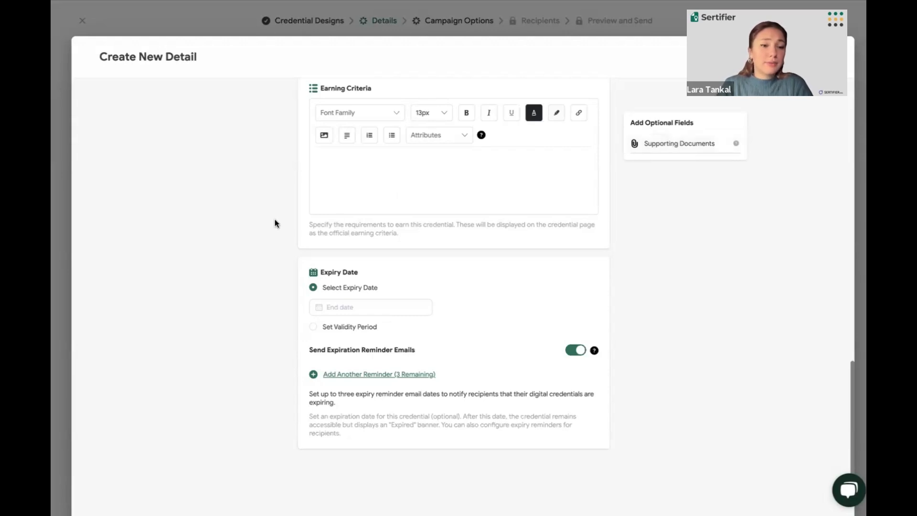
left_click(348, 304)
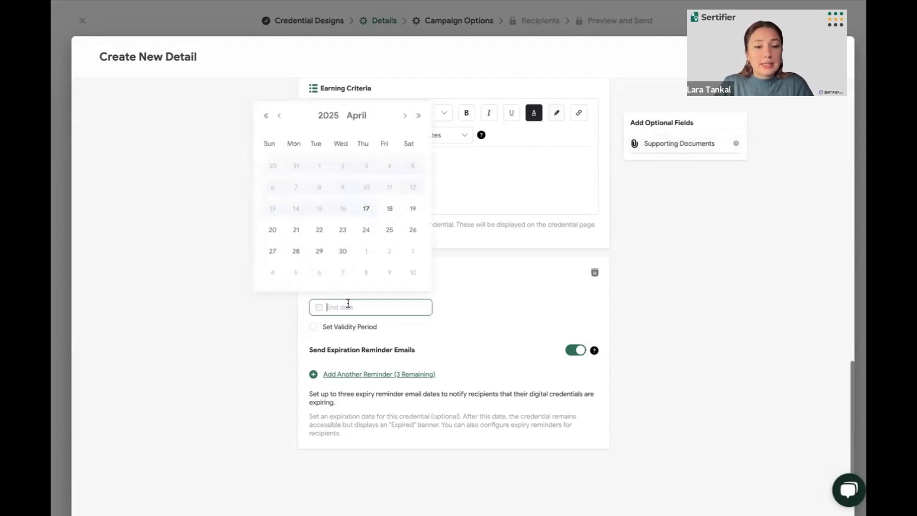
left_click(313, 327)
left_click(405, 324)
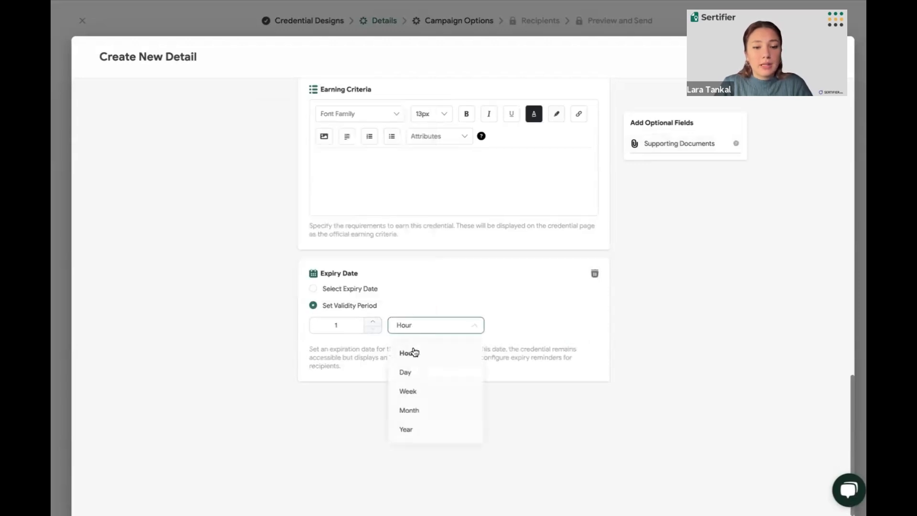
left_click(425, 431)
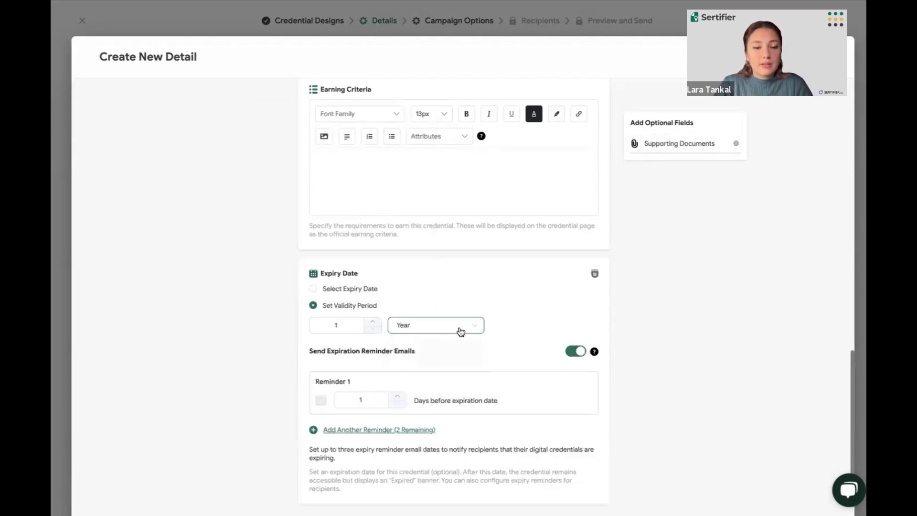
Add a second and a third expiration reminder email for the credential
scroll(461, 331, "down", 1)
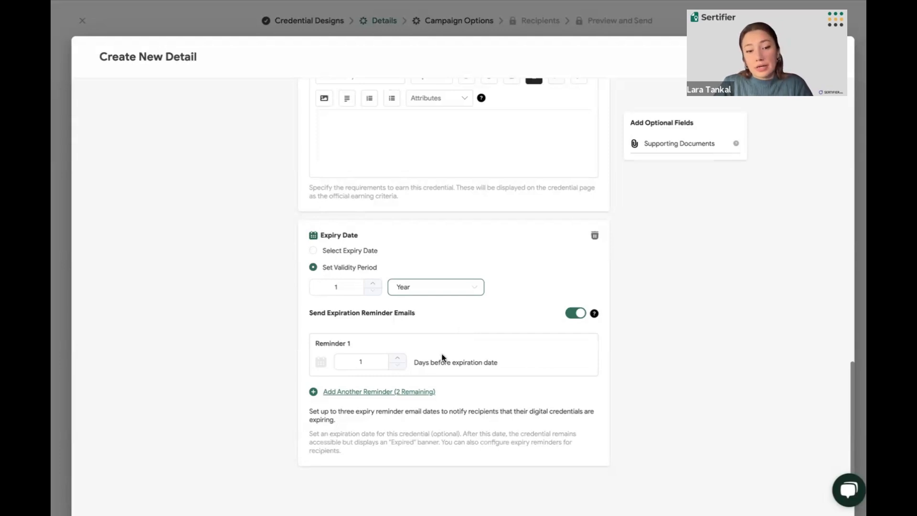
left_click(413, 392)
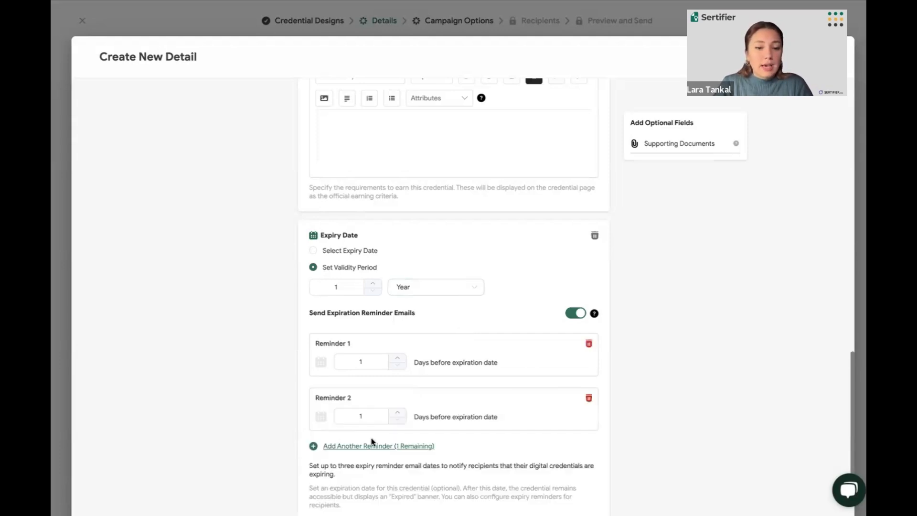
left_click(362, 446)
scroll(401, 398, "down", 1)
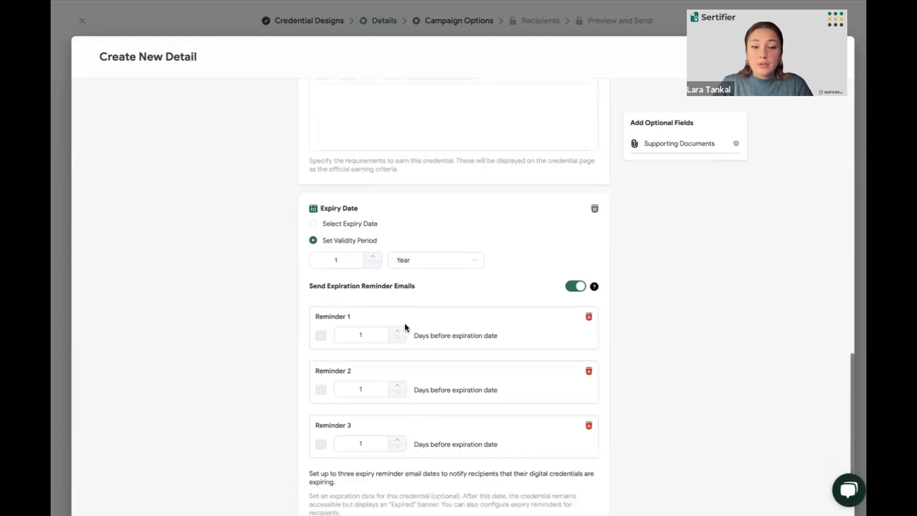
Set Reminder 1 to 6 days and Reminder 2 to 4 days before the expiration date
left_click(403, 337)
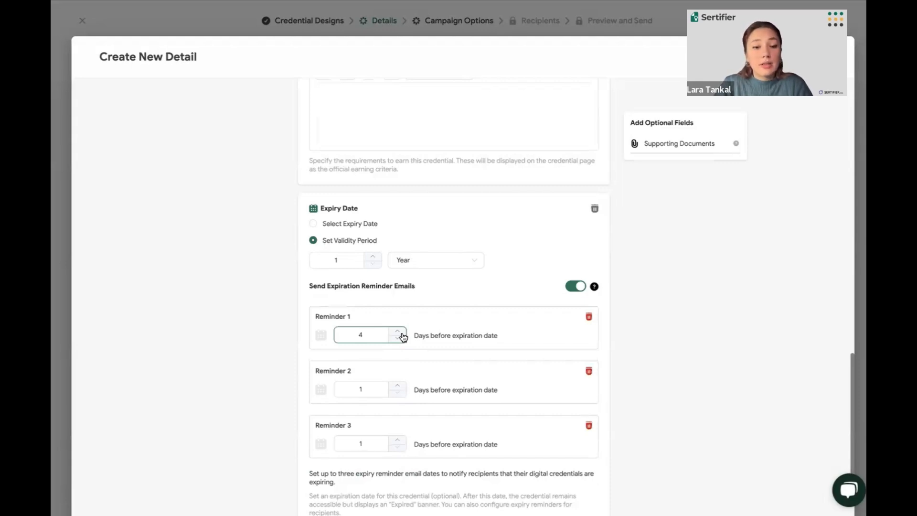
left_click(403, 334)
left_click(403, 334)
left_click(401, 388)
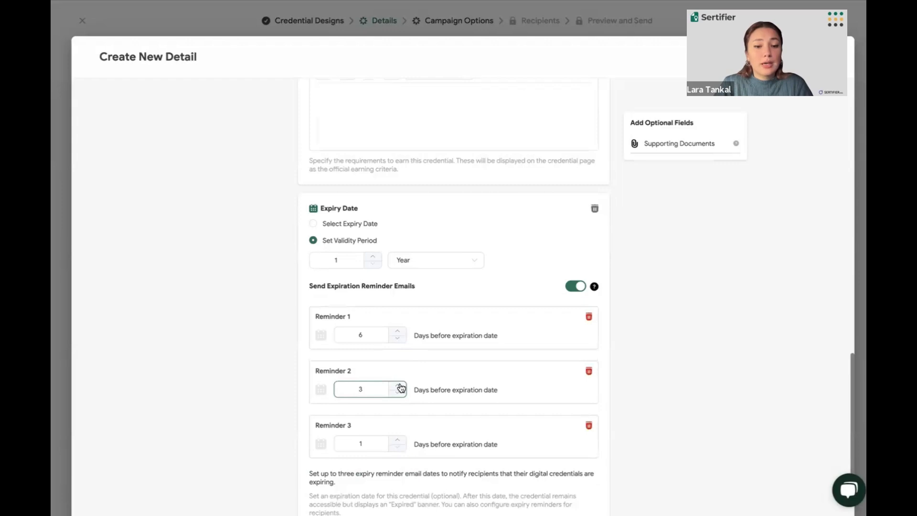
left_click(402, 386)
scroll(453, 372, "down", 2)
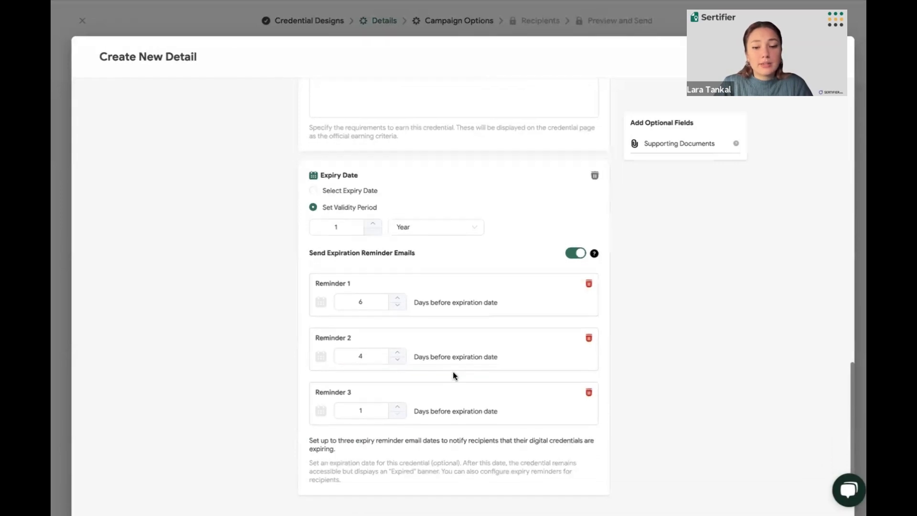
Review the optional fields filled in so far and add the Supporting Documents field
scroll(485, 433, "up", 4)
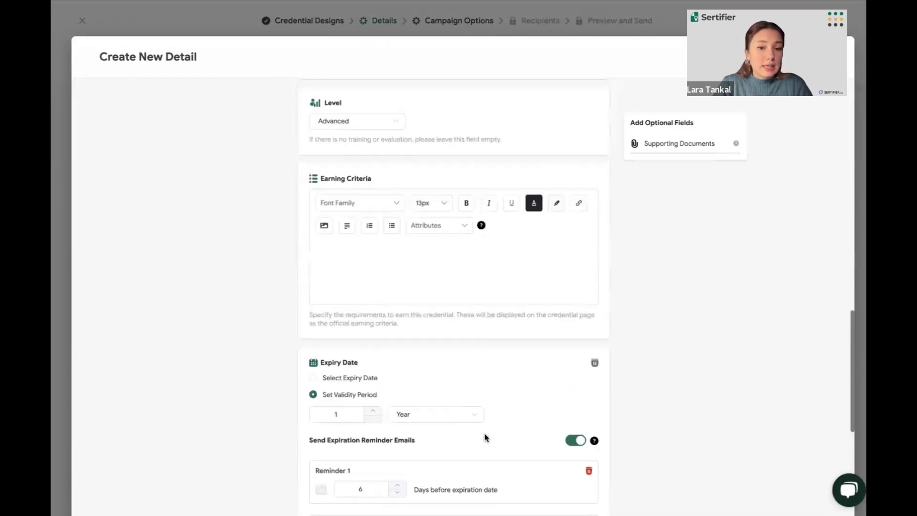
scroll(484, 438, "up", 3)
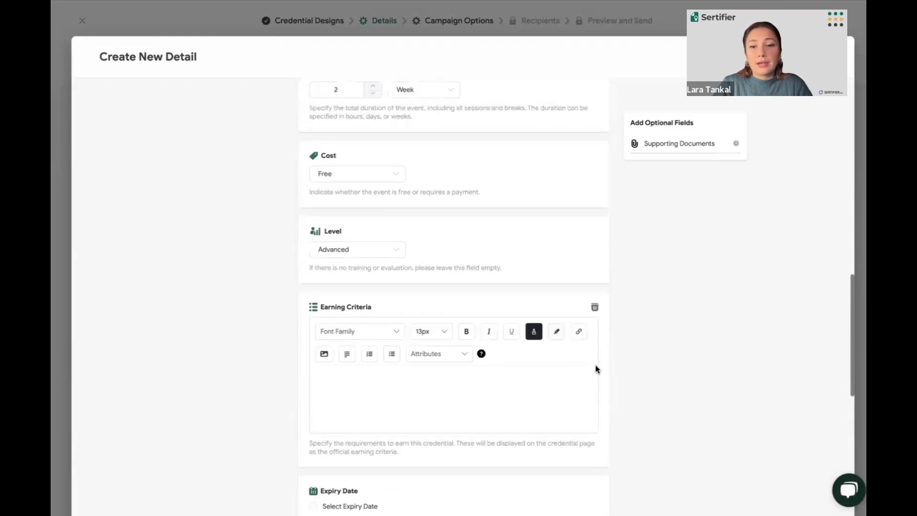
scroll(595, 369, "down", 1)
left_click(673, 144)
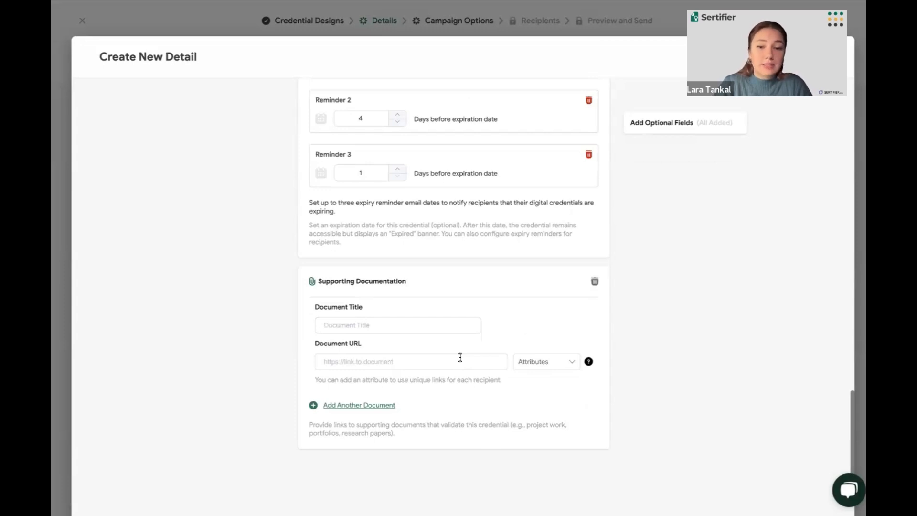
Remove the empty Supporting Documentation and Earning Criteria sections from the credential detail
scroll(547, 368, "up", 1)
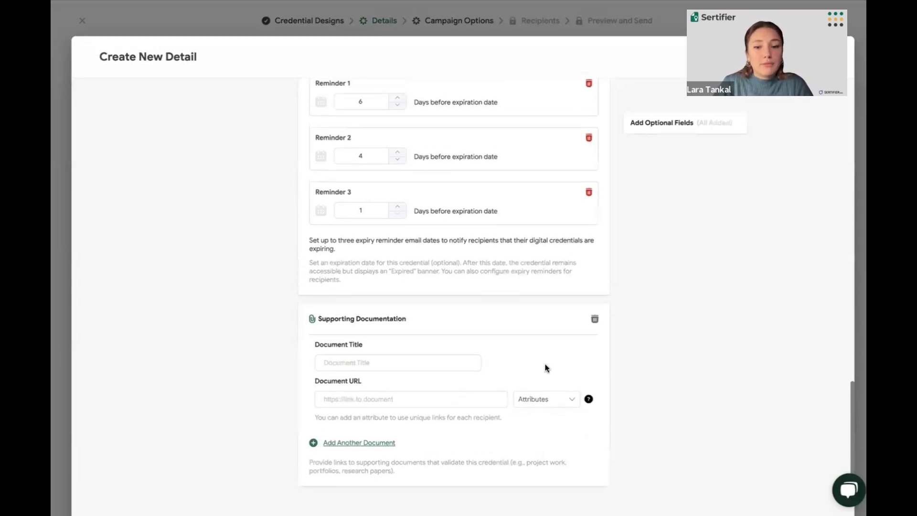
left_click(594, 320)
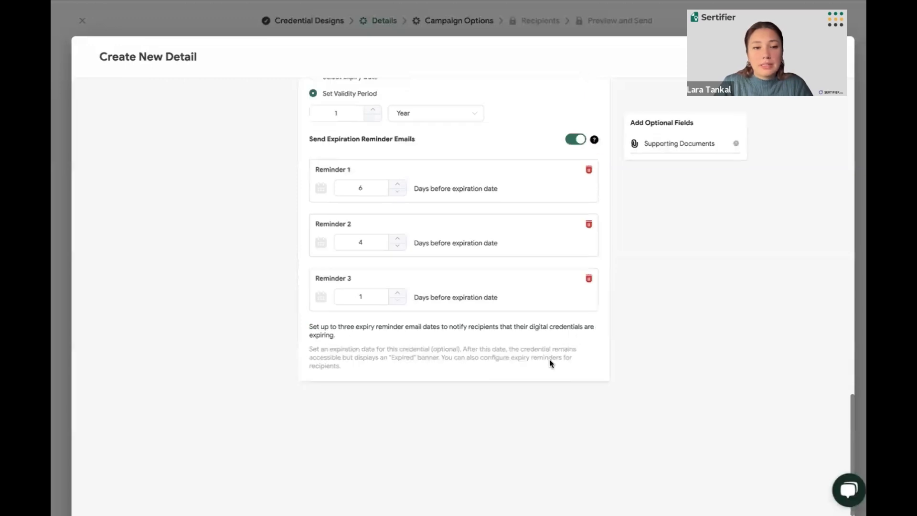
scroll(549, 360, "up", 8)
scroll(549, 359, "up", 2)
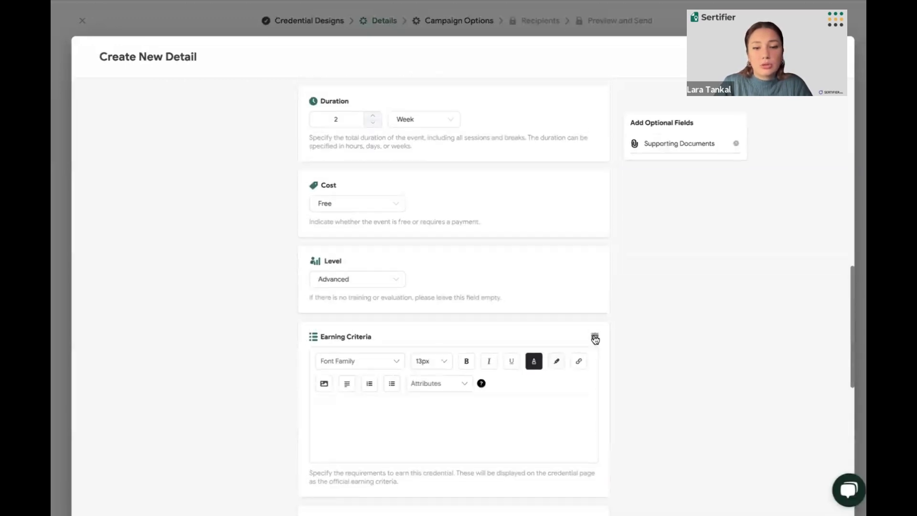
left_click(595, 336)
scroll(577, 343, "up", 15)
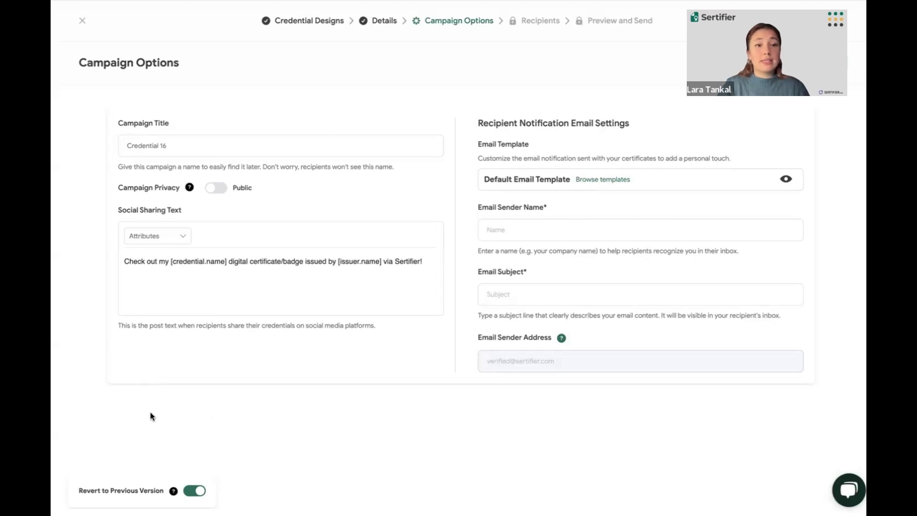
Set the campaign title to "Marketing 1"
left_click(186, 152)
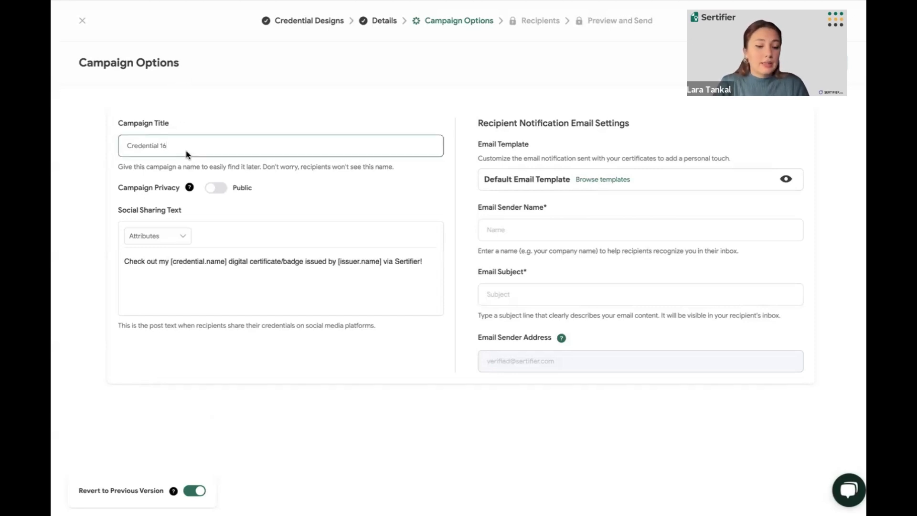
key("ctrl+a")
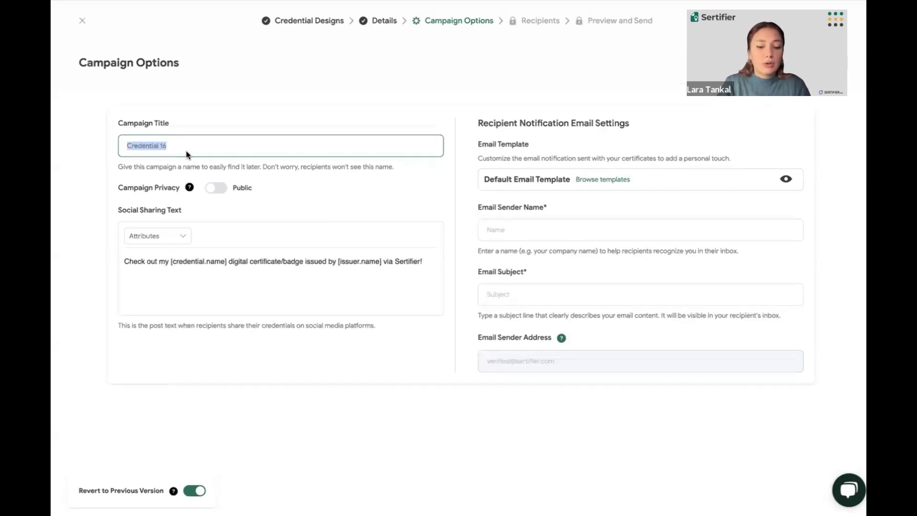
type("Marketing 1")
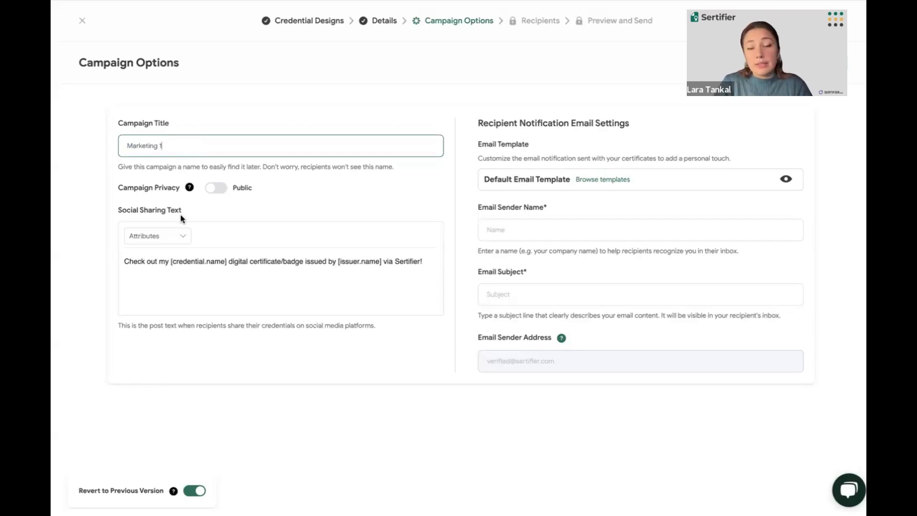
Try the private campaign setting, restore it to public, and look over the social sharing text
left_click(208, 196)
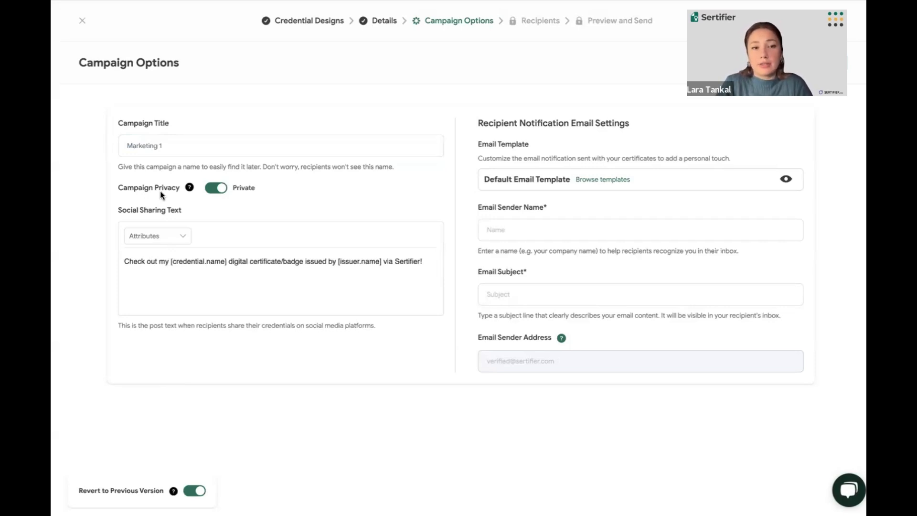
left_click(217, 189)
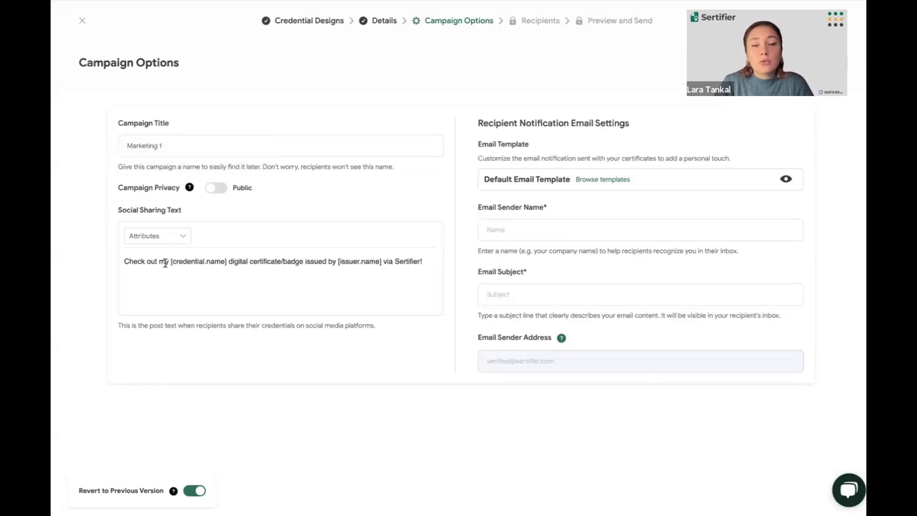
scroll(165, 263, "down", 1)
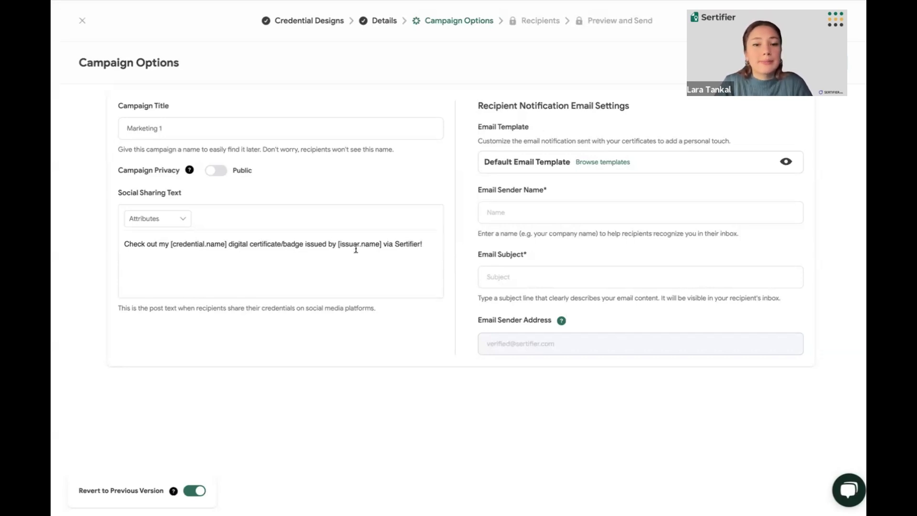
scroll(355, 248, "up", 1)
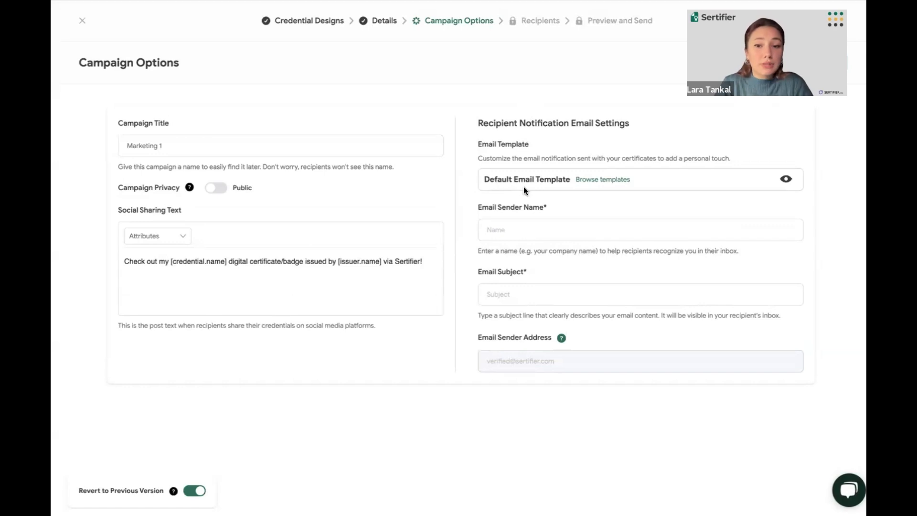
Look through the available email templates and create a new email template for the campaign
left_click(595, 181)
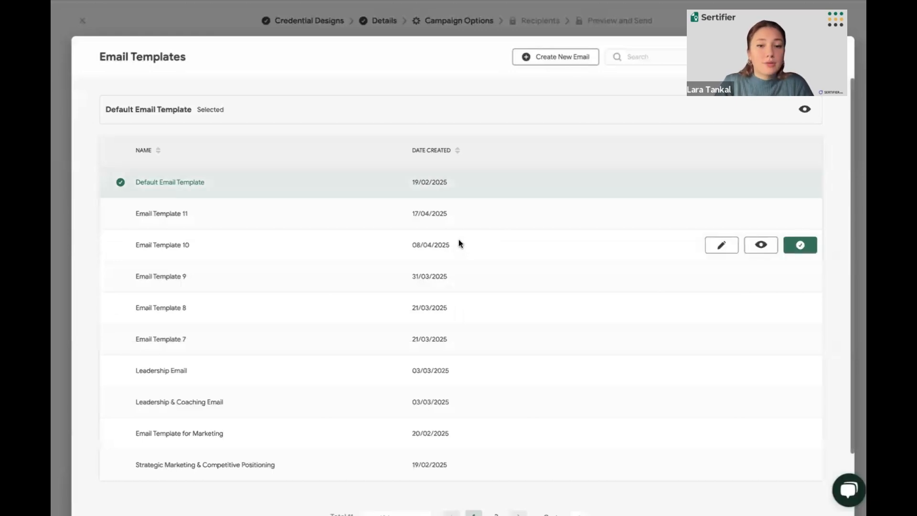
scroll(465, 211, "down", 1)
scroll(465, 211, "down", 2)
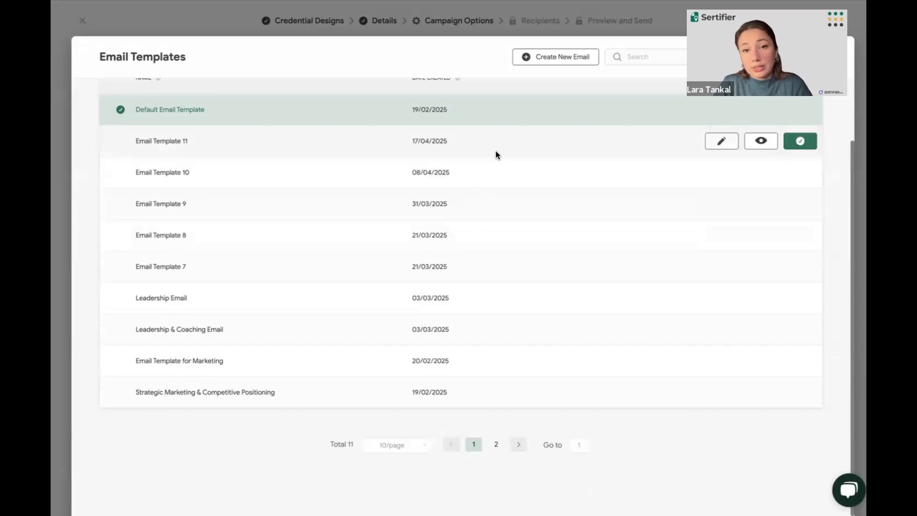
left_click(545, 57)
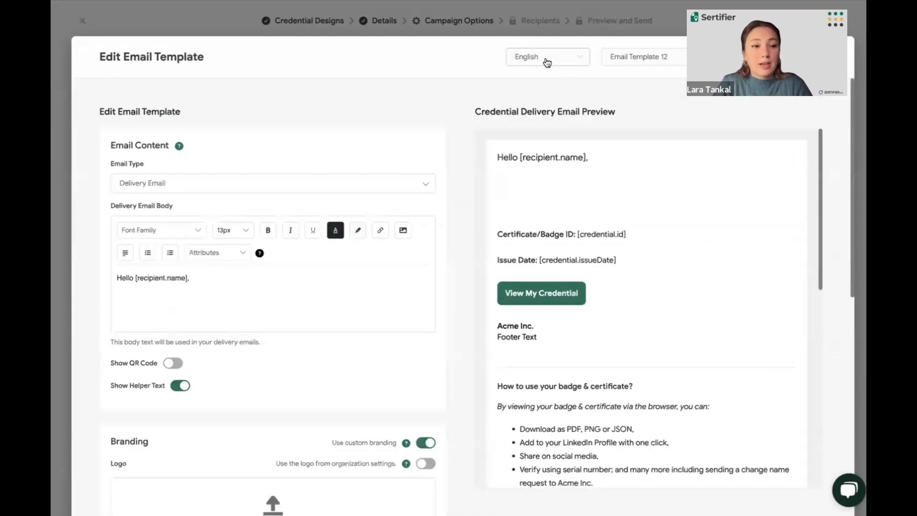
Enable the QR code in the delivery email content of the new template
left_click(363, 286)
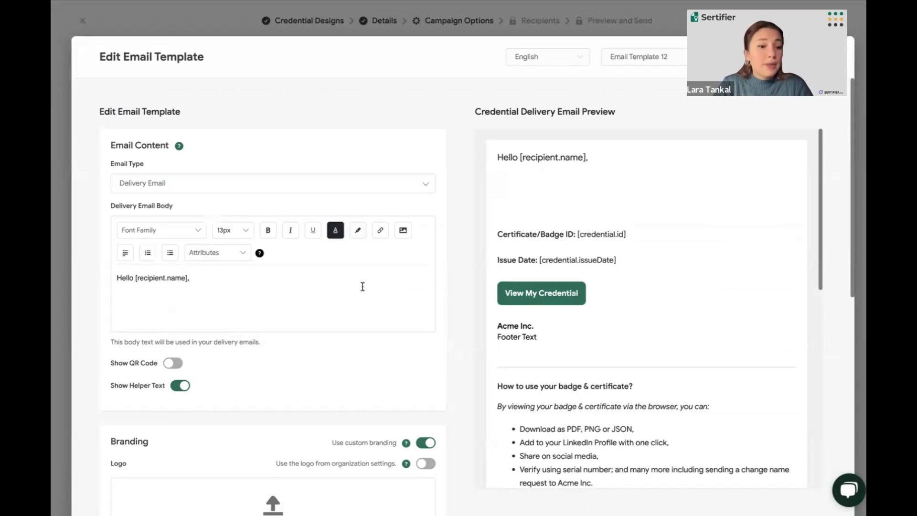
scroll(363, 287, "down", 2)
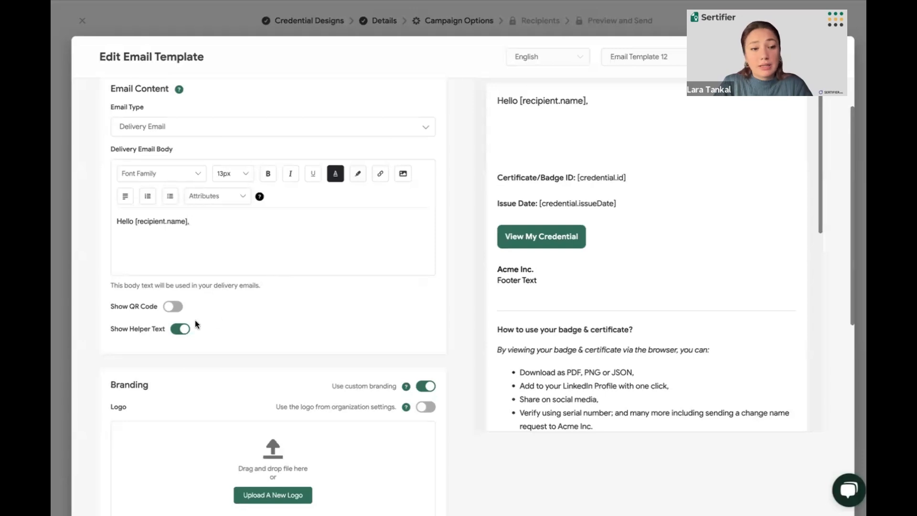
left_click(173, 306)
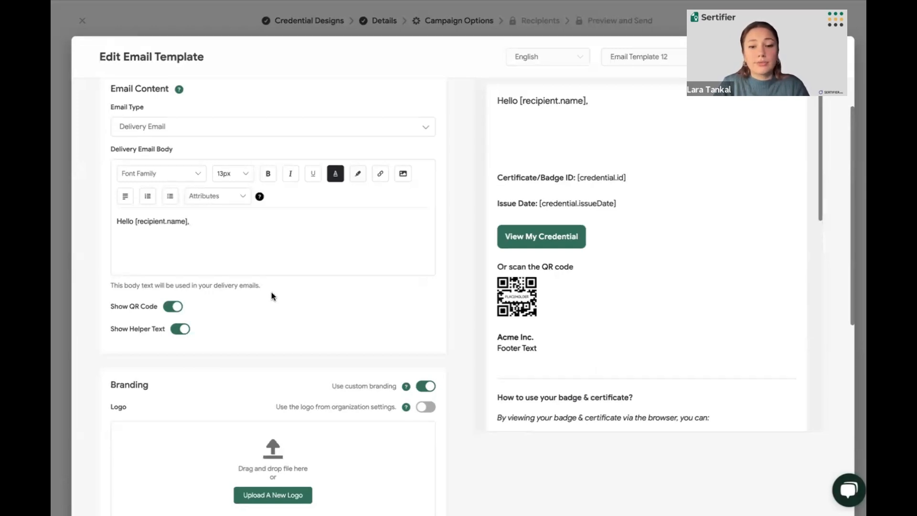
Examine the delivery email preview, including the QR code, the badge usage instructions and the embedded video
scroll(272, 296, "down", 1)
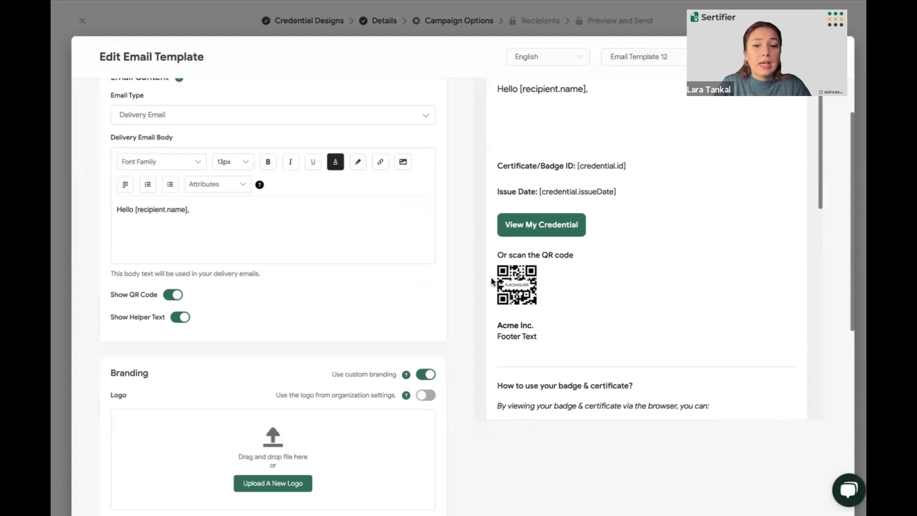
scroll(546, 303, "down", 5)
scroll(545, 299, "down", 1)
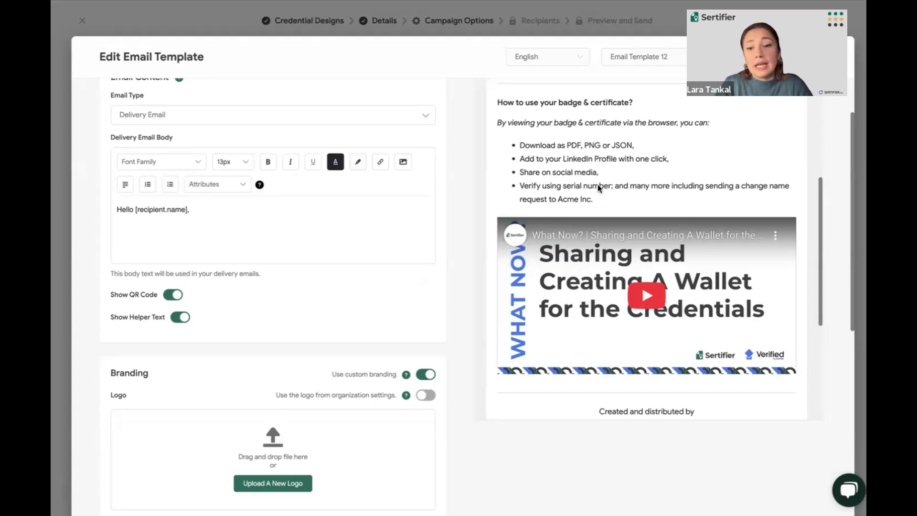
scroll(597, 182, "down", 1)
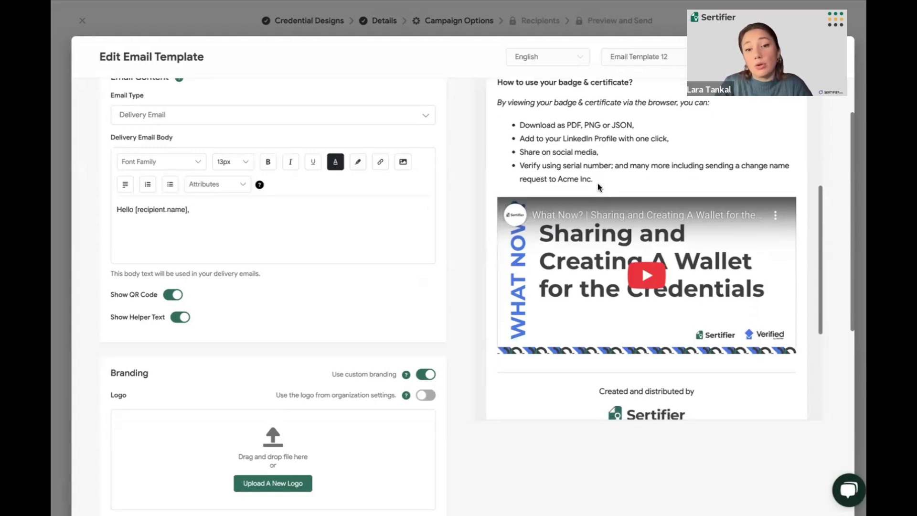
scroll(403, 328, "down", 2)
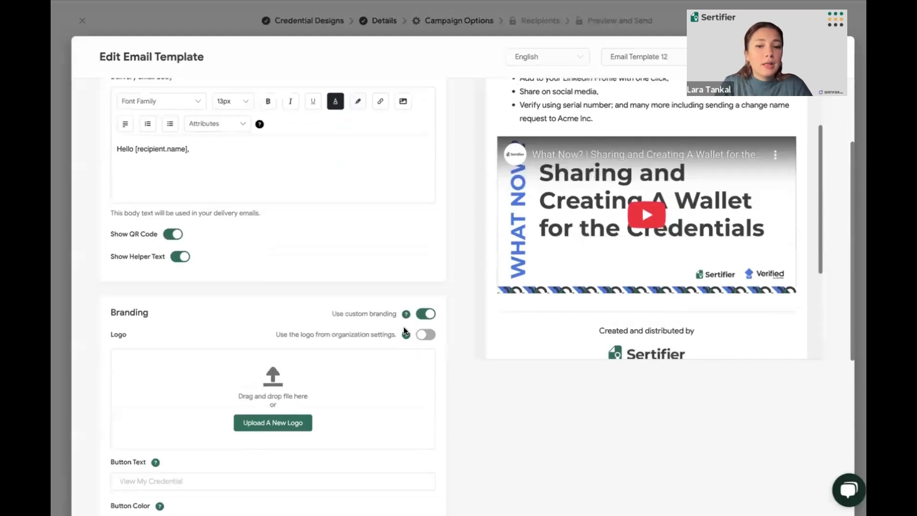
scroll(401, 256, "up", 2)
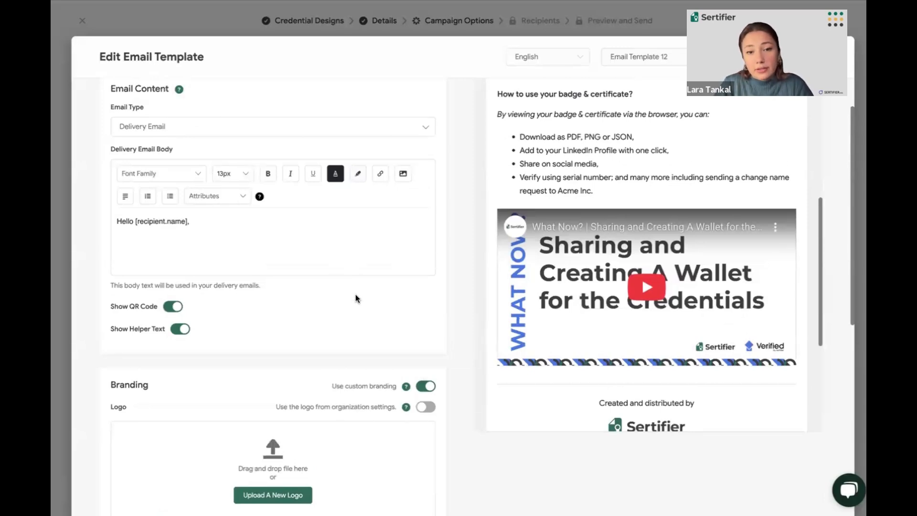
scroll(356, 294, "up", 2)
scroll(514, 196, "up", 5)
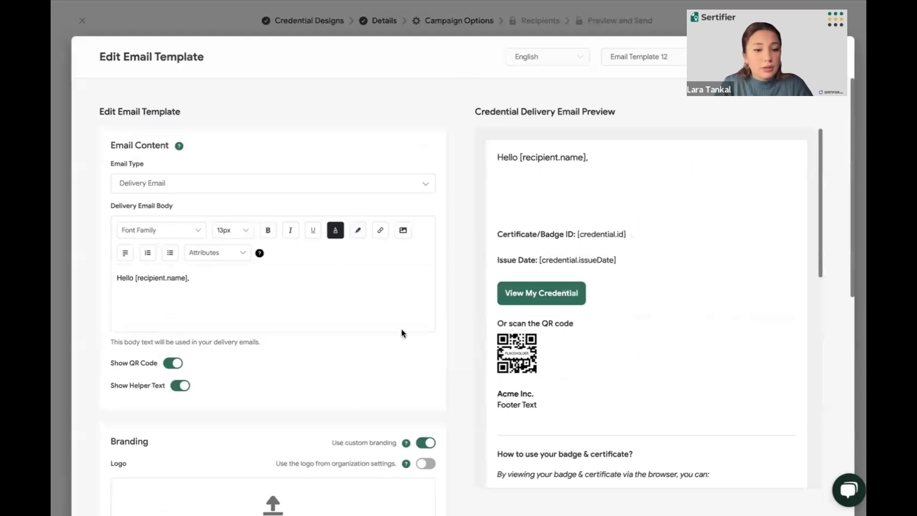
Use the logo from the organization settings in the email branding and set the logo size to Large
scroll(401, 328, "down", 2)
scroll(402, 329, "down", 2)
mouse_move(406, 329)
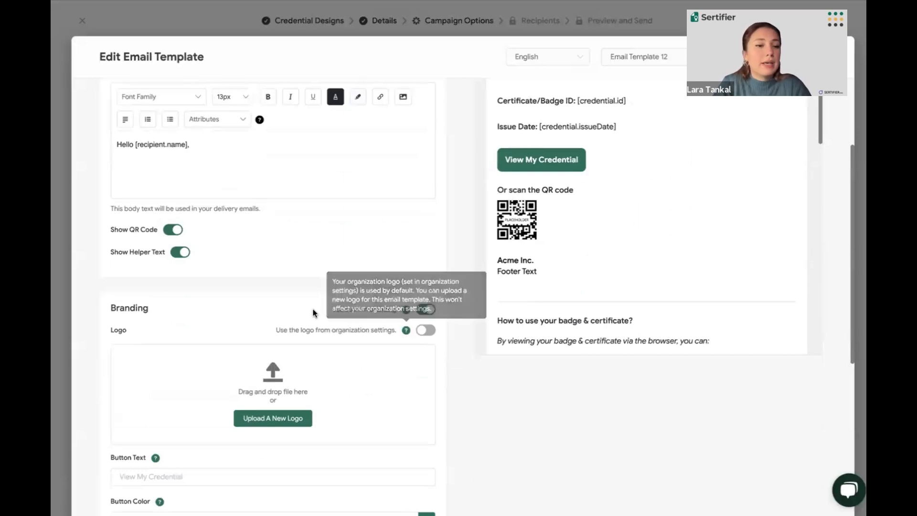
left_click(425, 330)
scroll(550, 299, "up", 5)
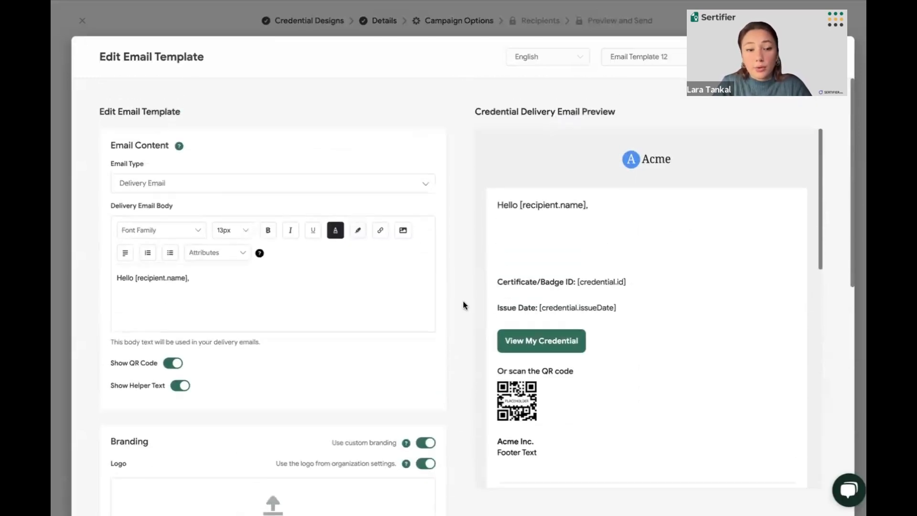
scroll(449, 289, "down", 5)
left_click(368, 341)
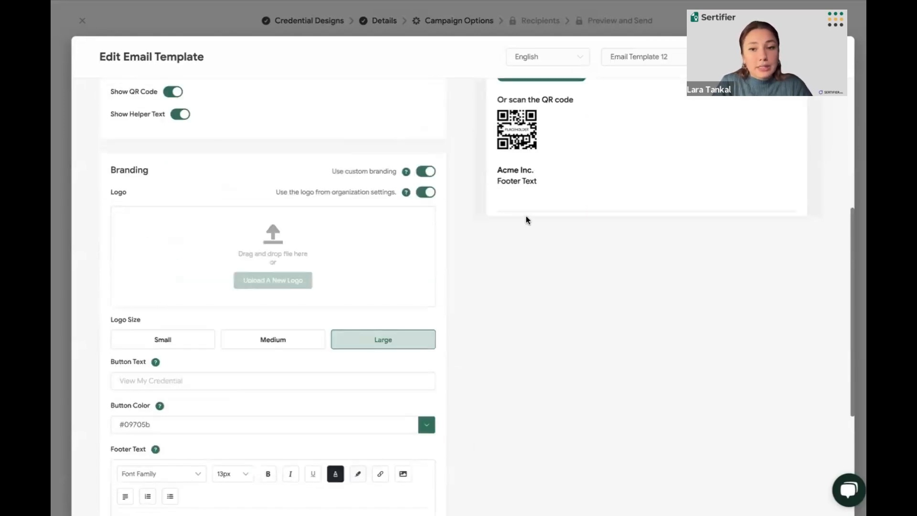
scroll(526, 216, "up", 6)
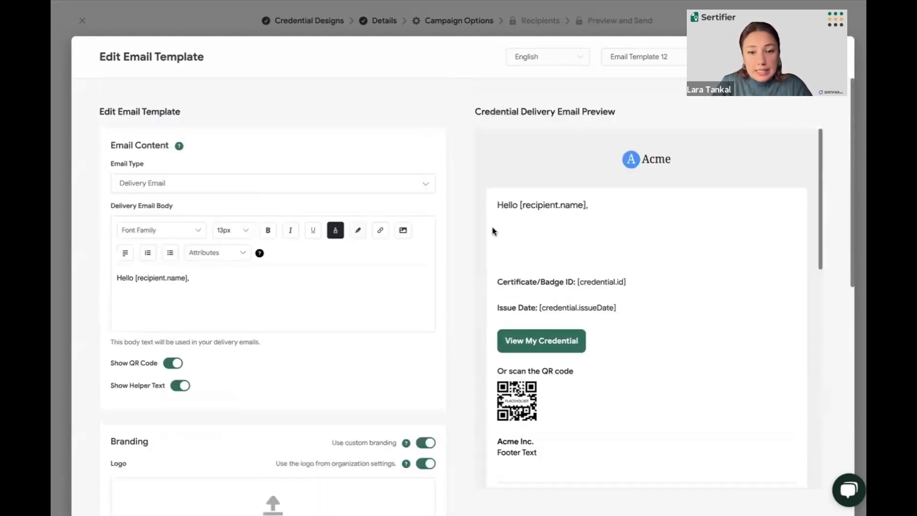
Review the remaining branding settings of the email template: button text, button color, footer text and social links
scroll(492, 227, "down", 5)
scroll(471, 246, "down", 3)
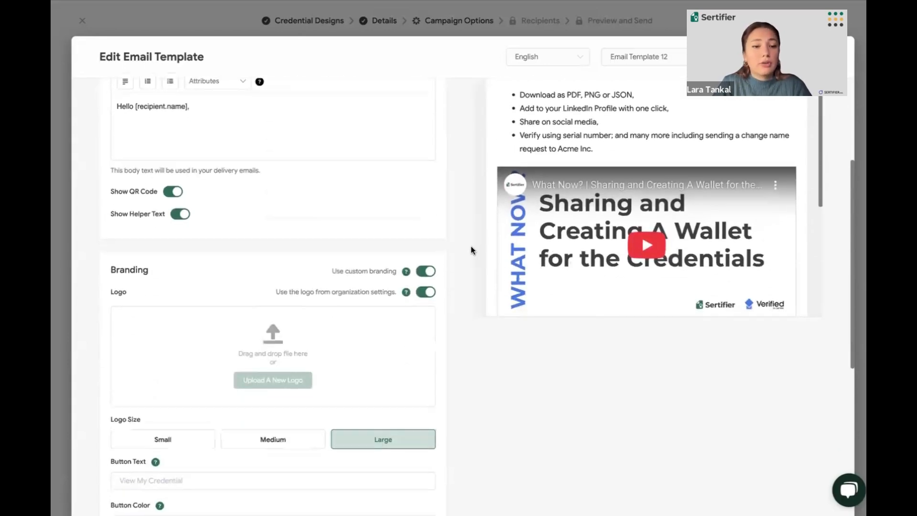
scroll(471, 249, "down", 1)
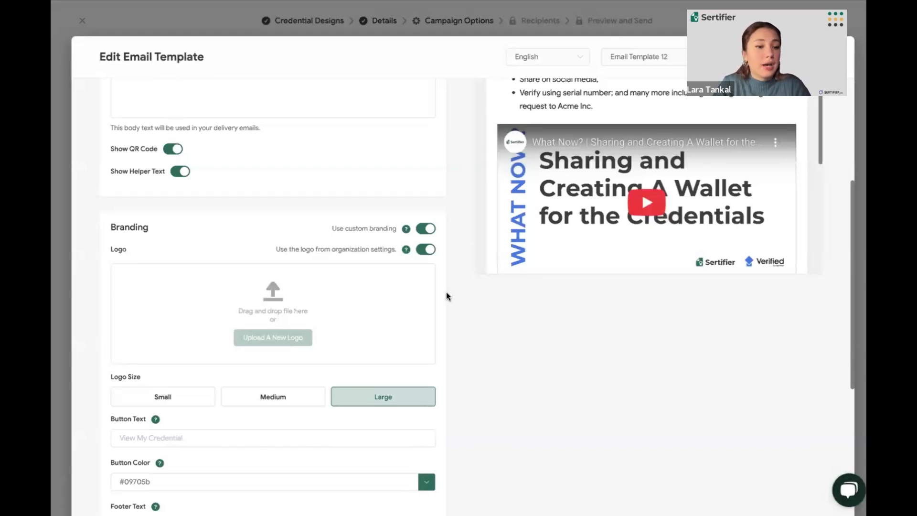
scroll(446, 294, "down", 3)
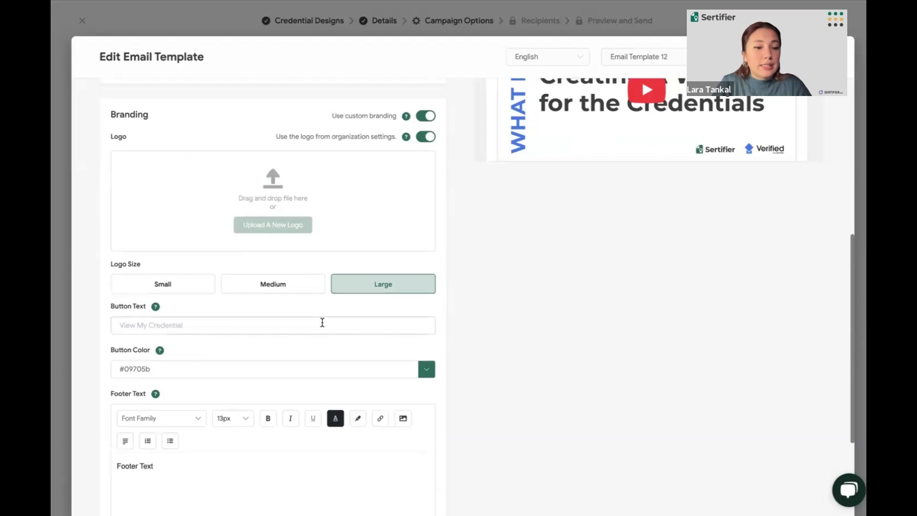
left_click(321, 321)
scroll(322, 322, "down", 3)
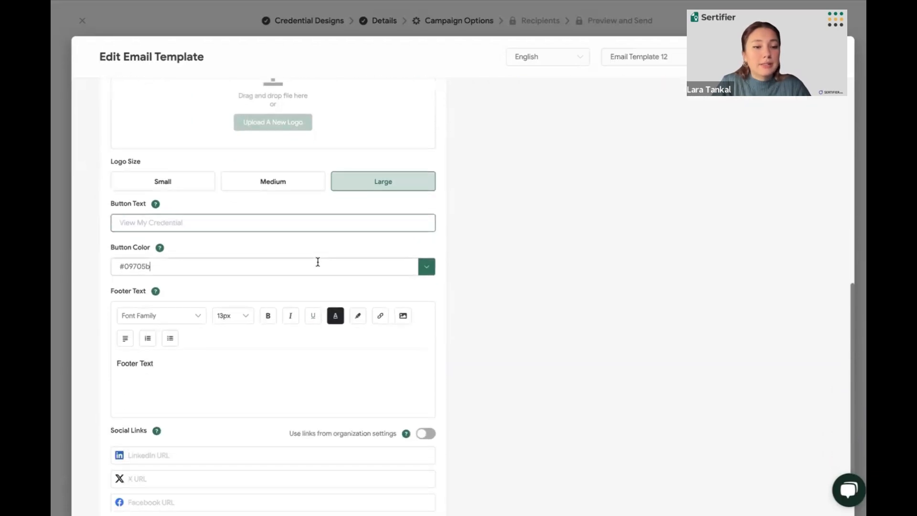
left_click(319, 263)
scroll(318, 263, "down", 1)
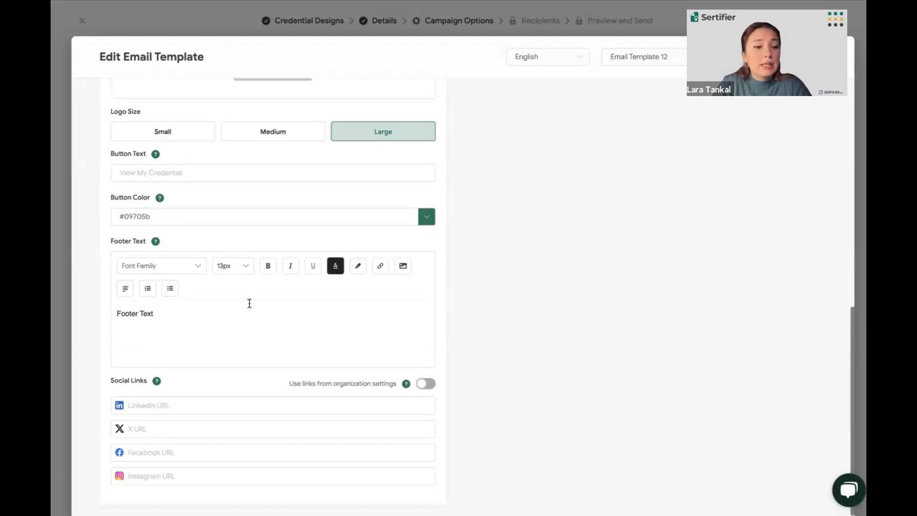
left_click(139, 405)
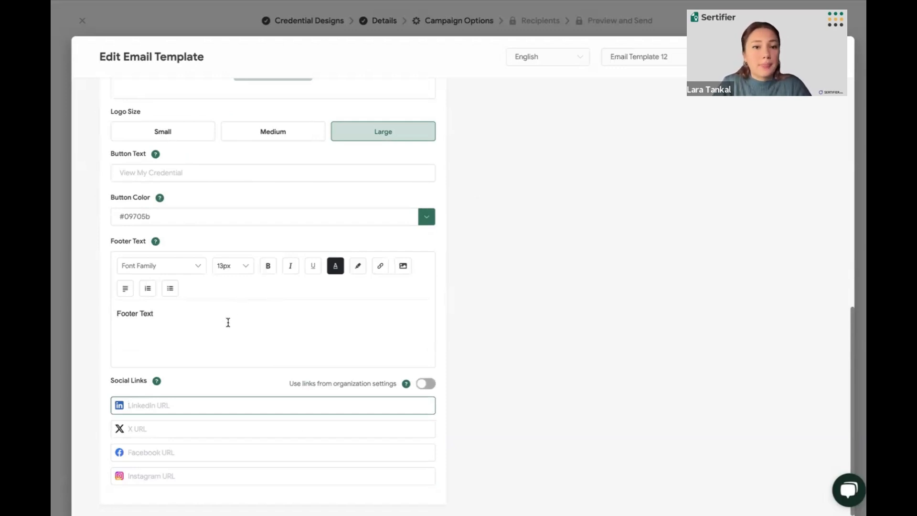
scroll(228, 323, "up", 10)
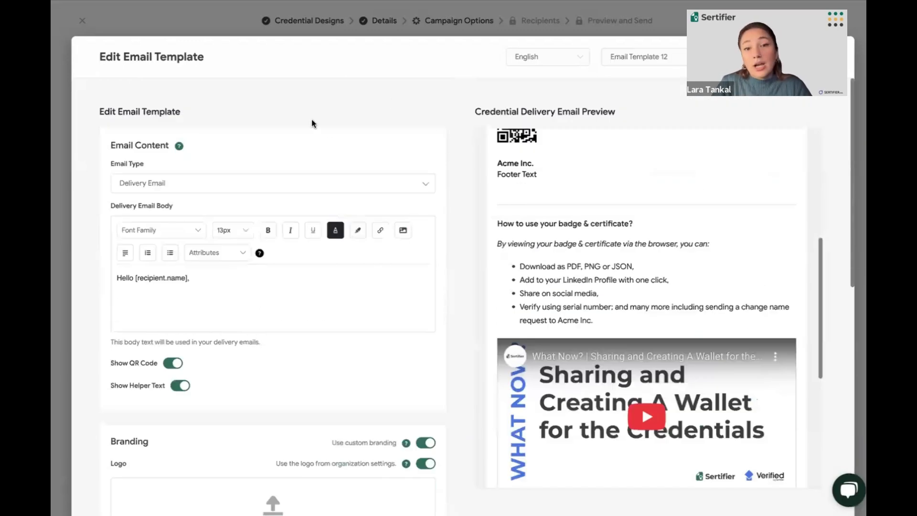
scroll(516, 167, "up", 5)
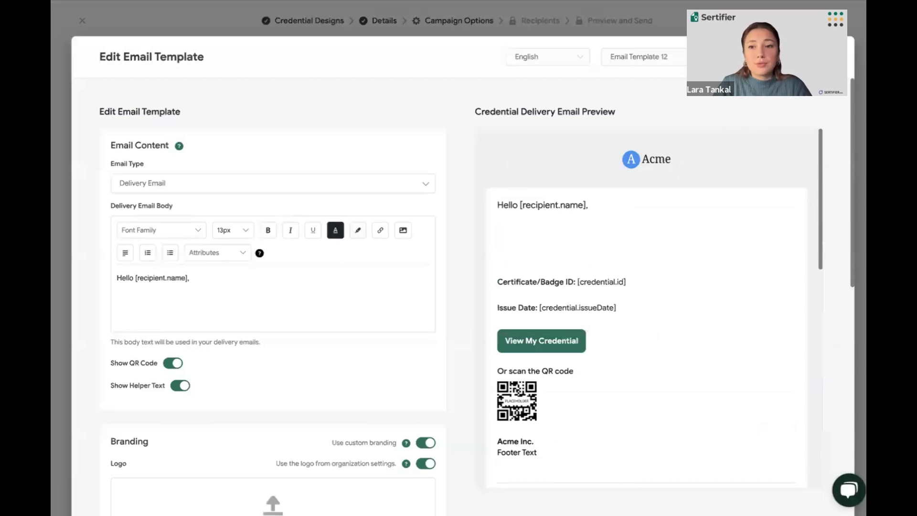
Save the new email template, apply it to the campaign, and check the selected template's name
left_click(797, 57)
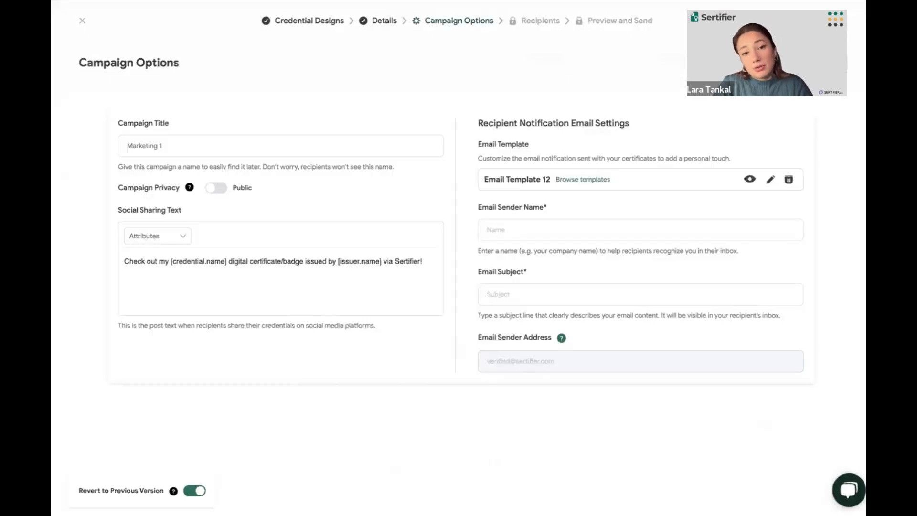
scroll(654, 219, "down", 1)
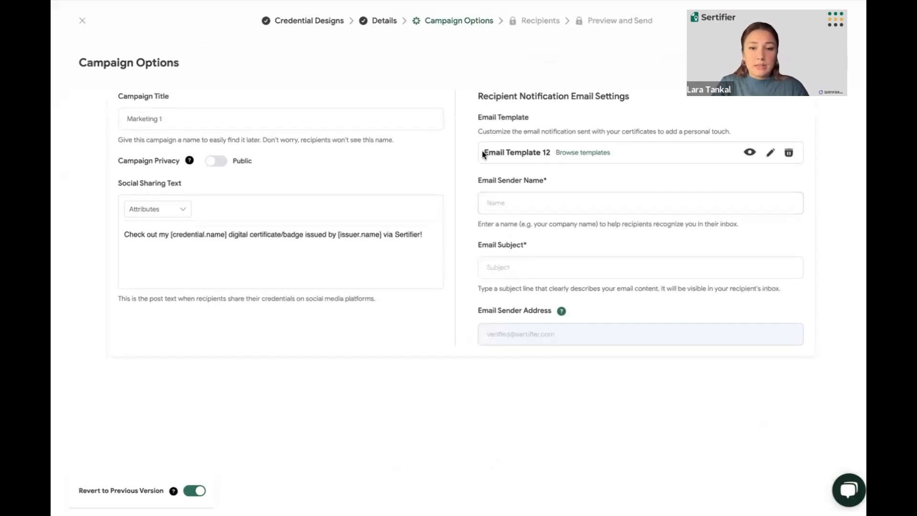
left_click_drag(482, 151, 550, 155)
left_click(512, 156)
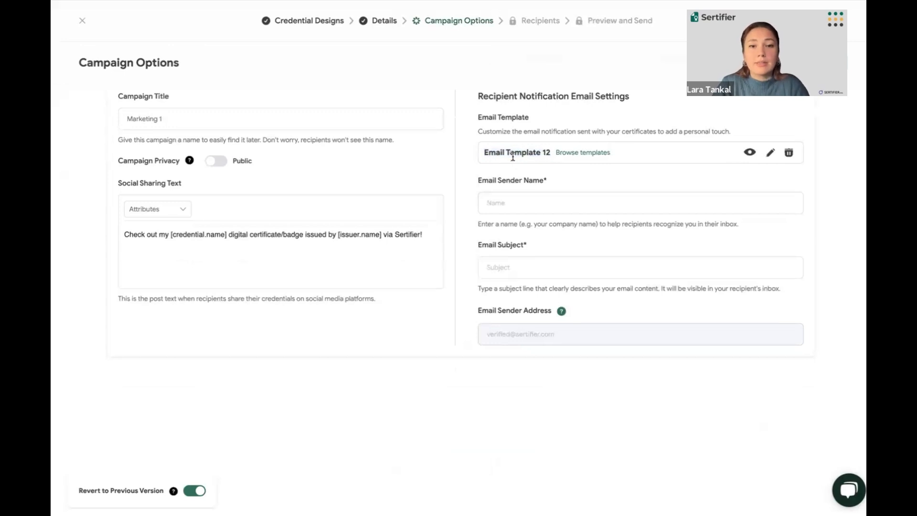
Set the email sender name to "Acme Inc." and the email subject to "Congrats!", and continue to the Recipients stage
left_click(498, 216)
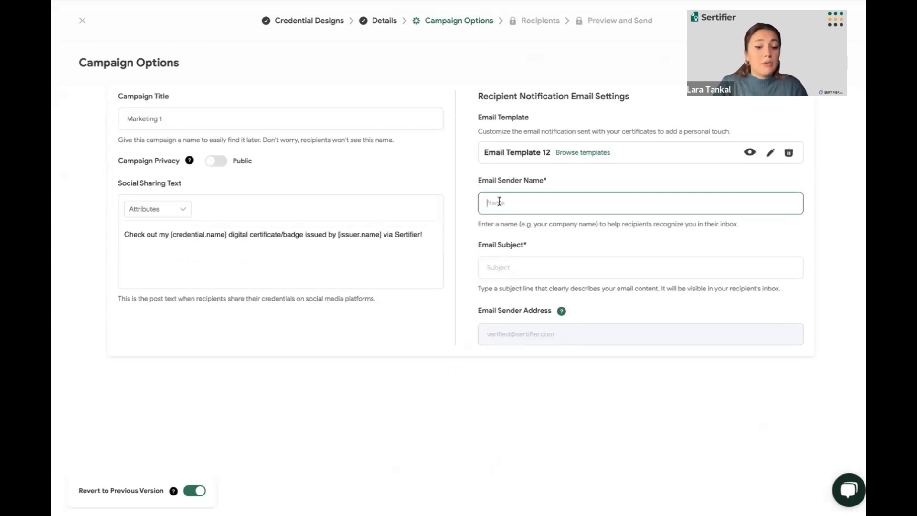
type("Acme")
type("Inc.")
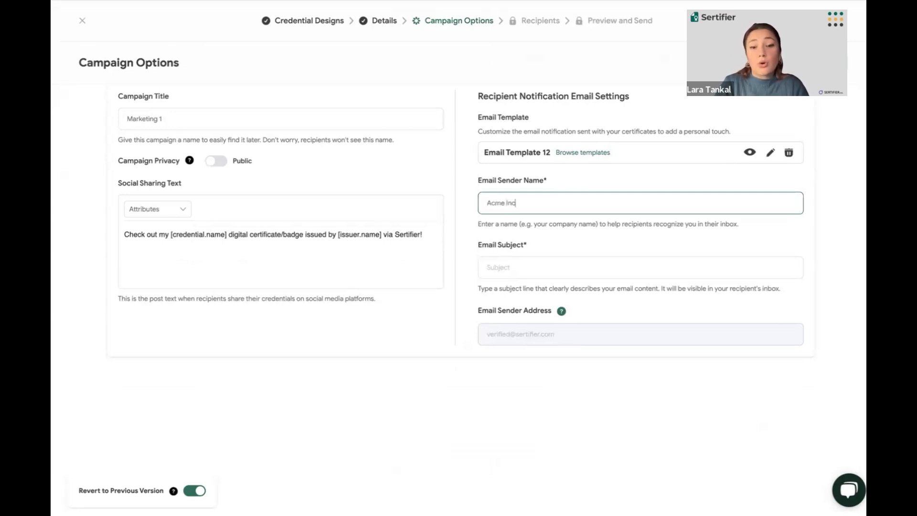
left_click(502, 266)
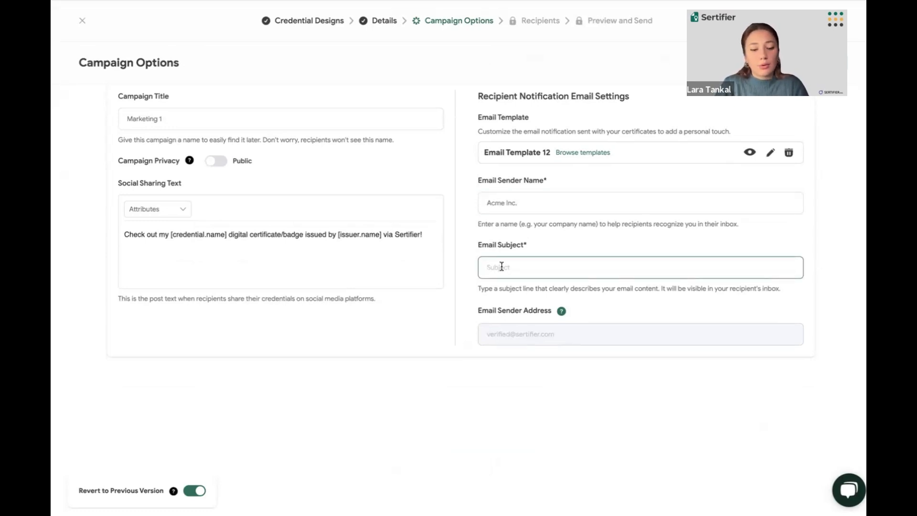
type("Congrats!")
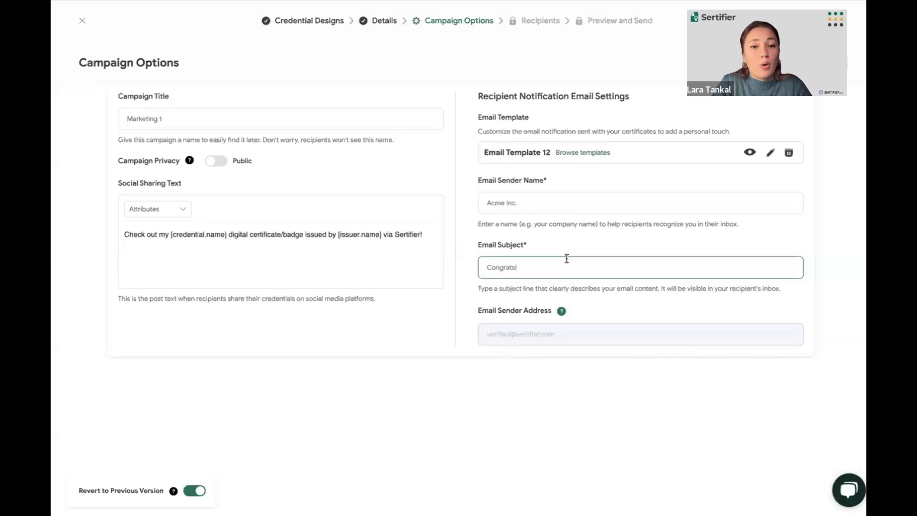
scroll(566, 259, "up", 1)
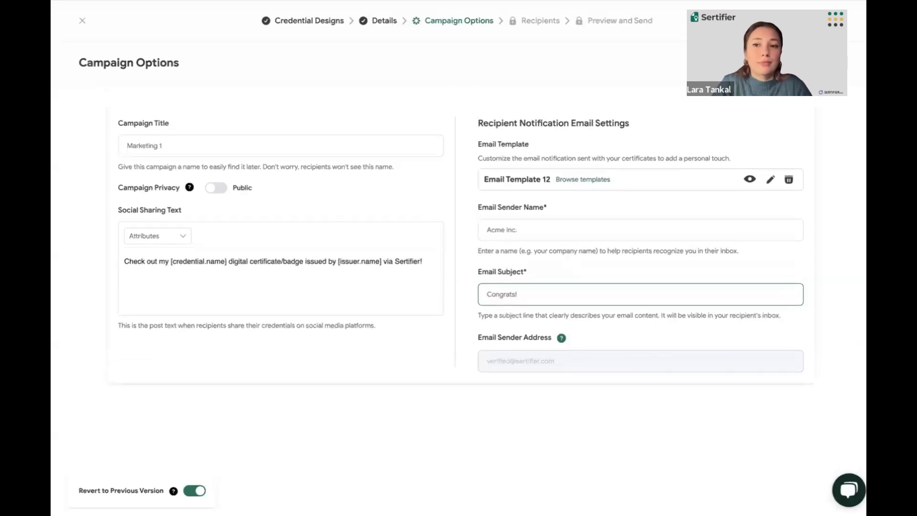
left_click(805, 62)
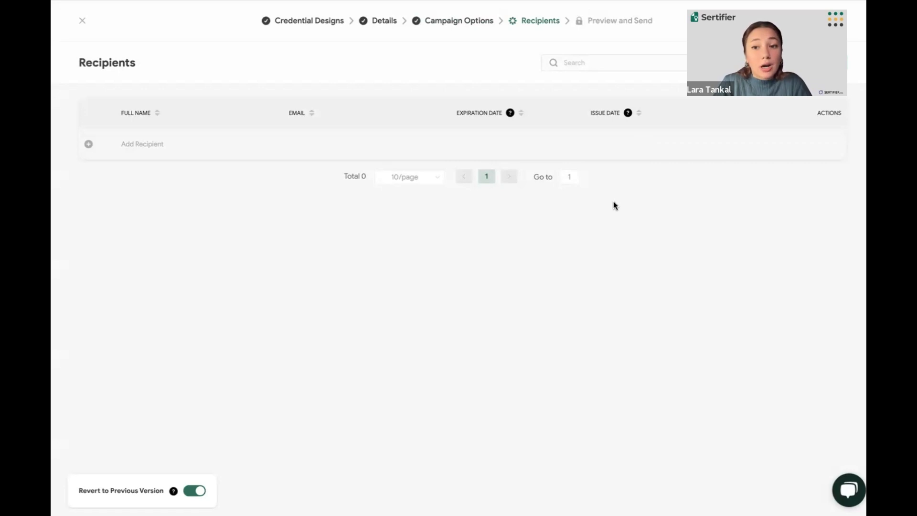
Upload the file Recipients List.xlsx as the source of the campaign's recipients
left_click(774, 62)
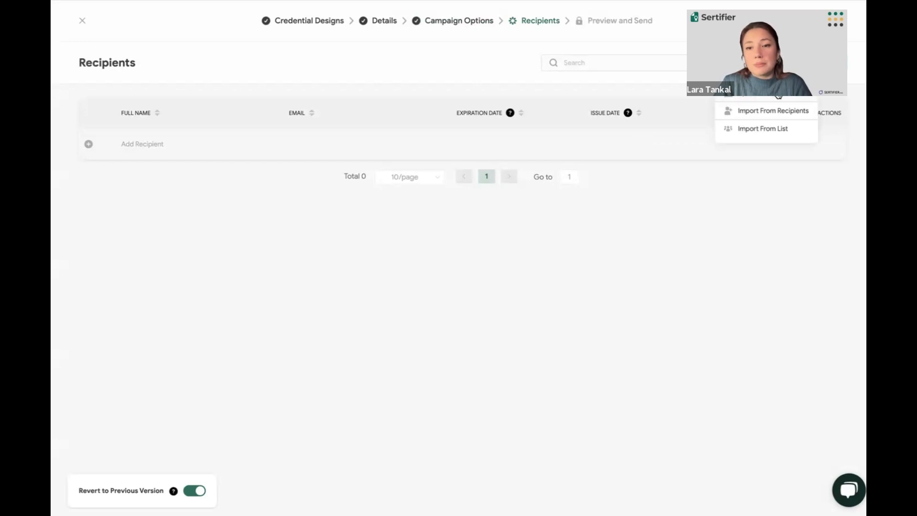
left_click(763, 128)
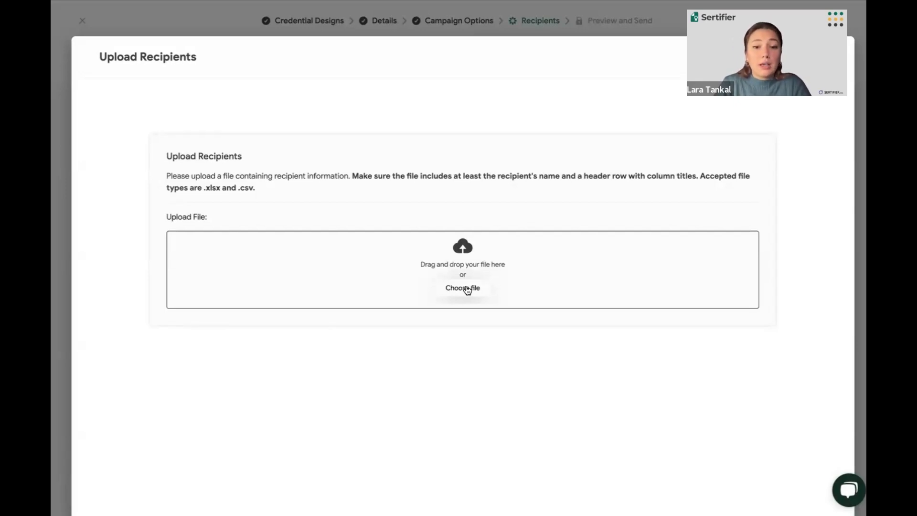
left_click(463, 289)
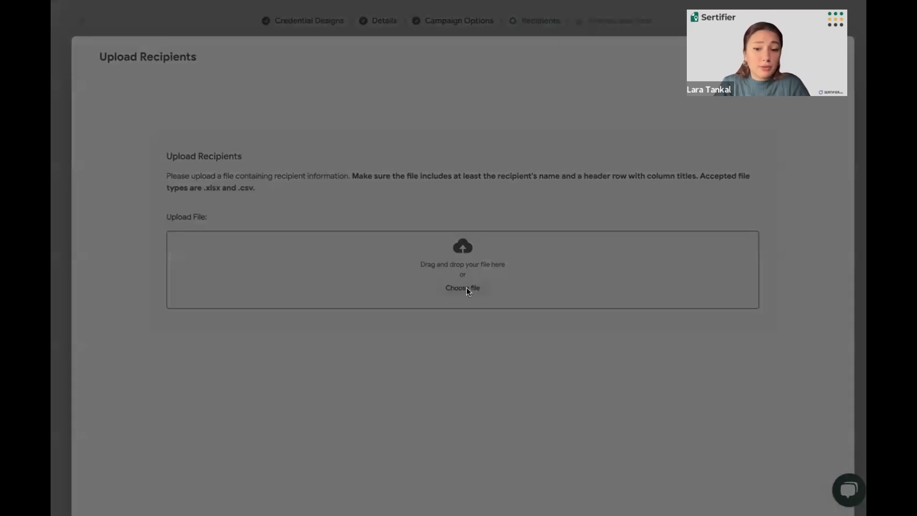
double_click(529, 294)
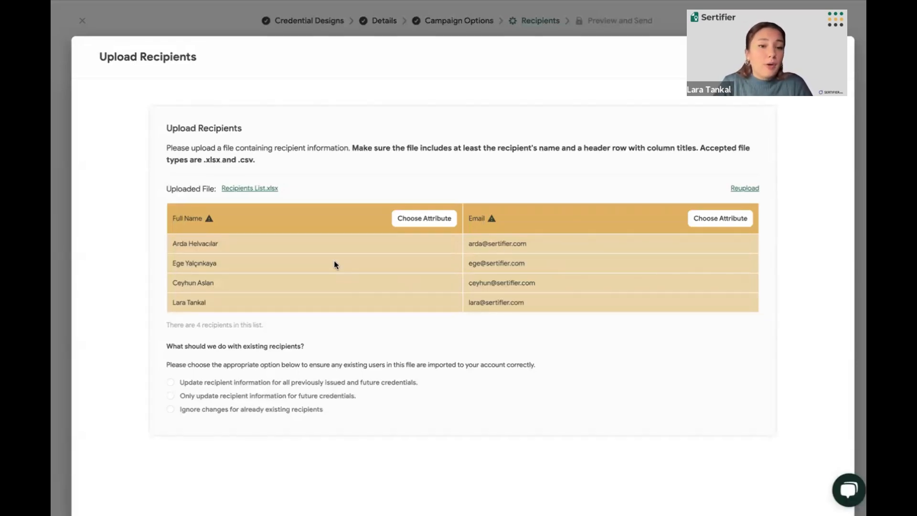
Map the uploaded list's name column to the Full Name attribute and its email column to the E-mail attribute
left_click(431, 218)
left_click(375, 199)
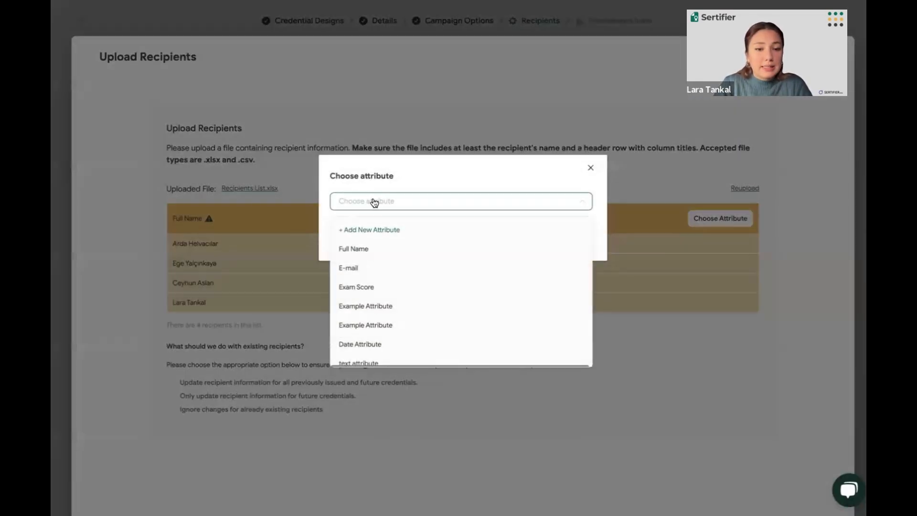
left_click(353, 254)
left_click(565, 236)
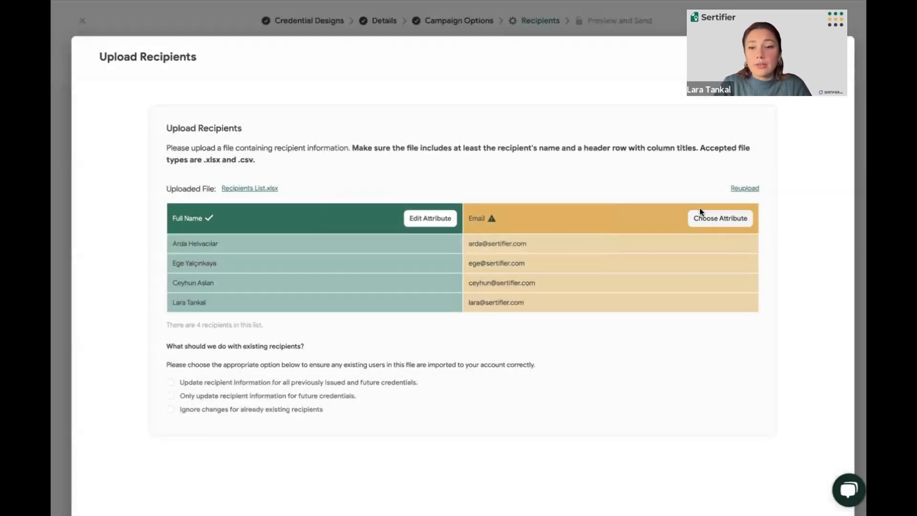
left_click(708, 221)
left_click(579, 208)
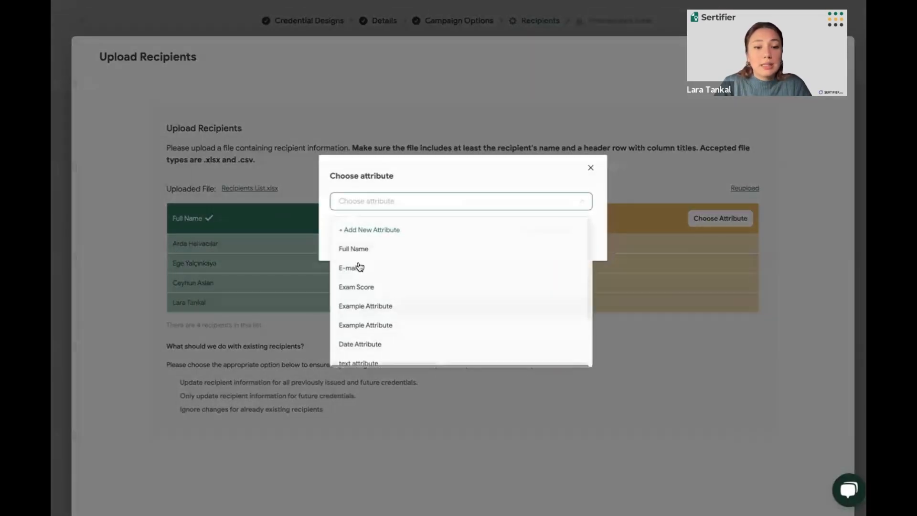
left_click(371, 267)
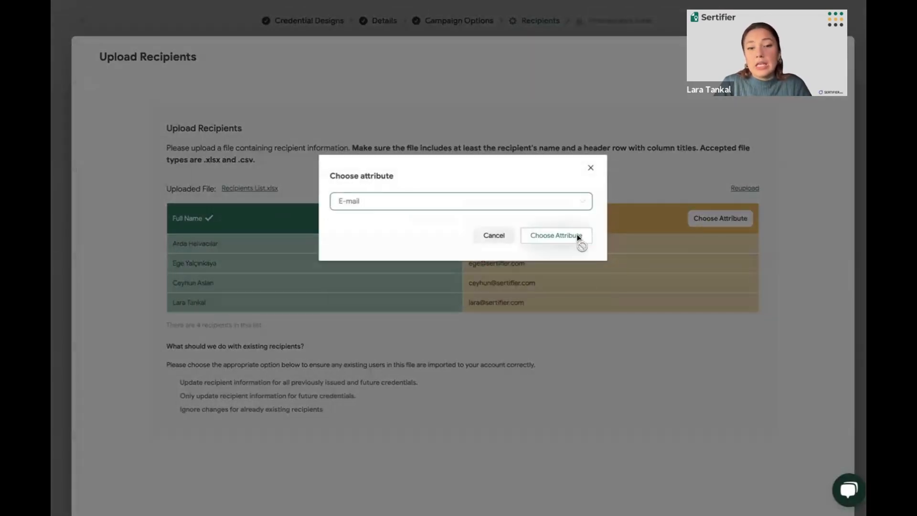
left_click(579, 237)
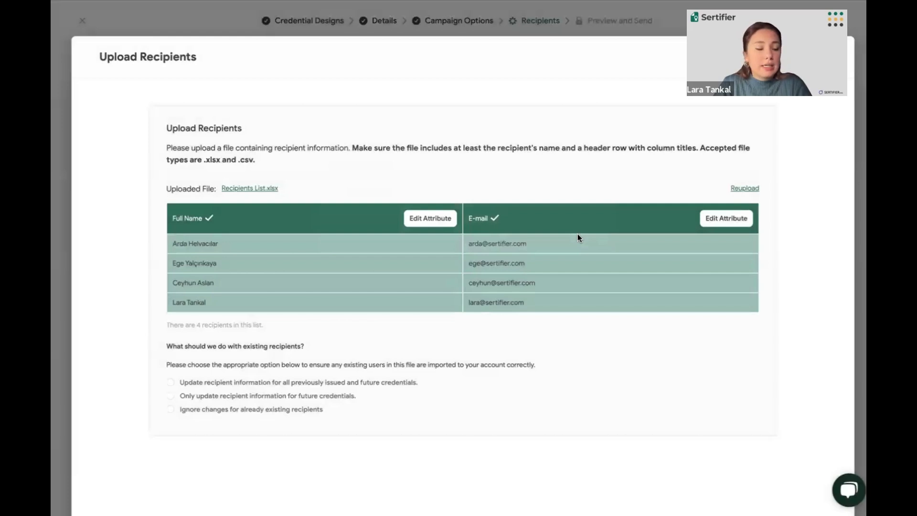
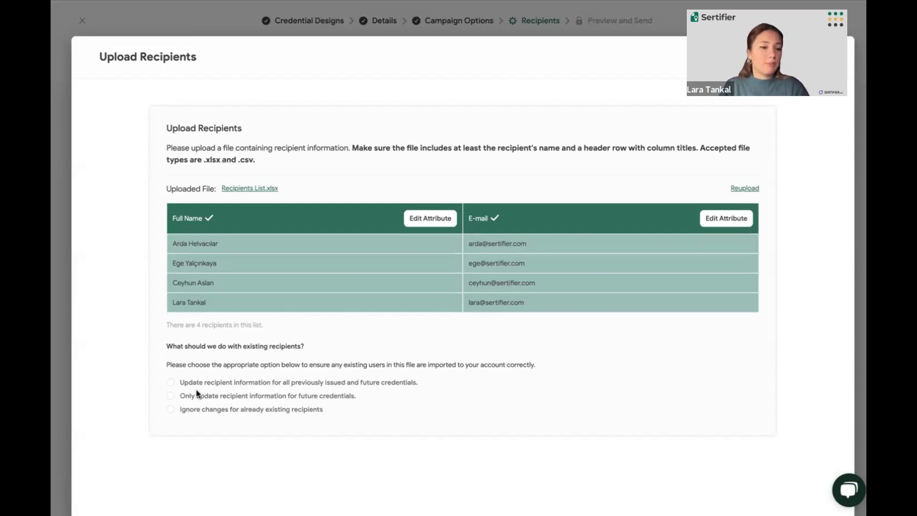
Choose to ignore changes for already existing recipients and import the uploaded list into the campaign
left_click(169, 410)
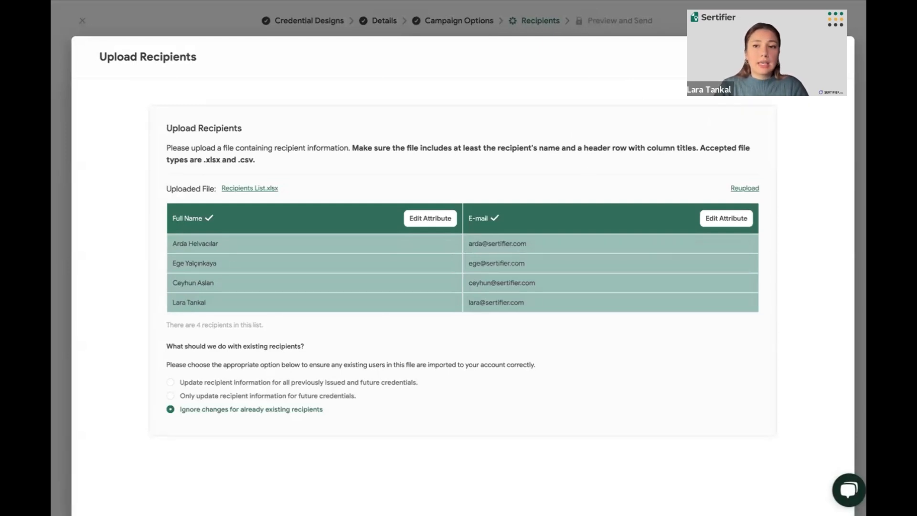
left_click(803, 57)
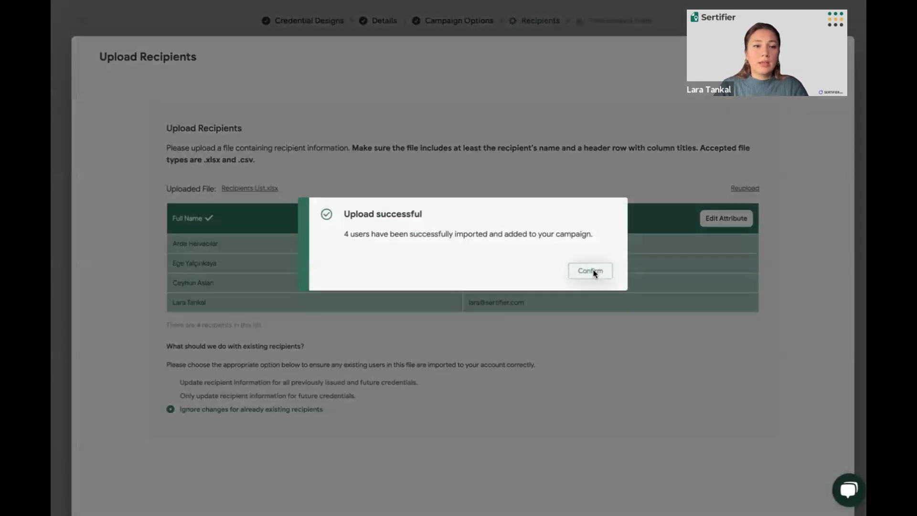
left_click(592, 270)
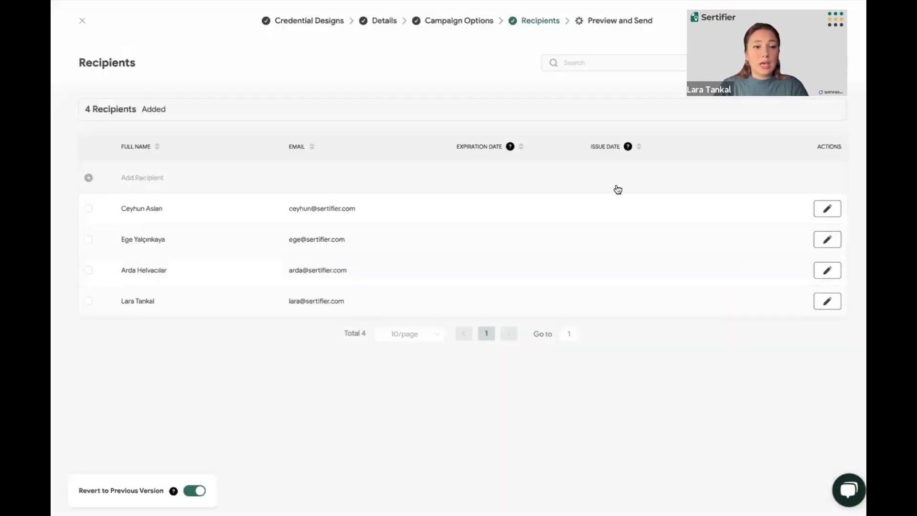
Open the first listed recipient's row for editing, and continue to the Preview and Send stage
left_click(829, 208)
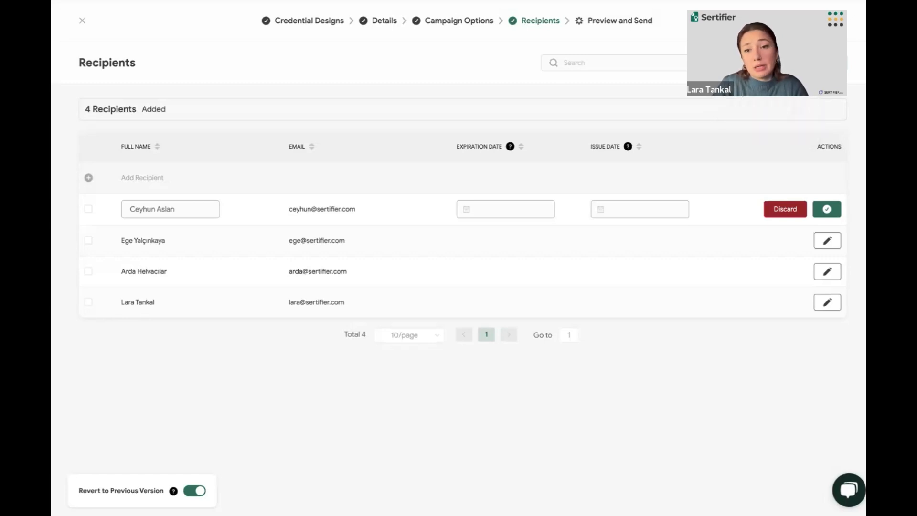
left_click(809, 63)
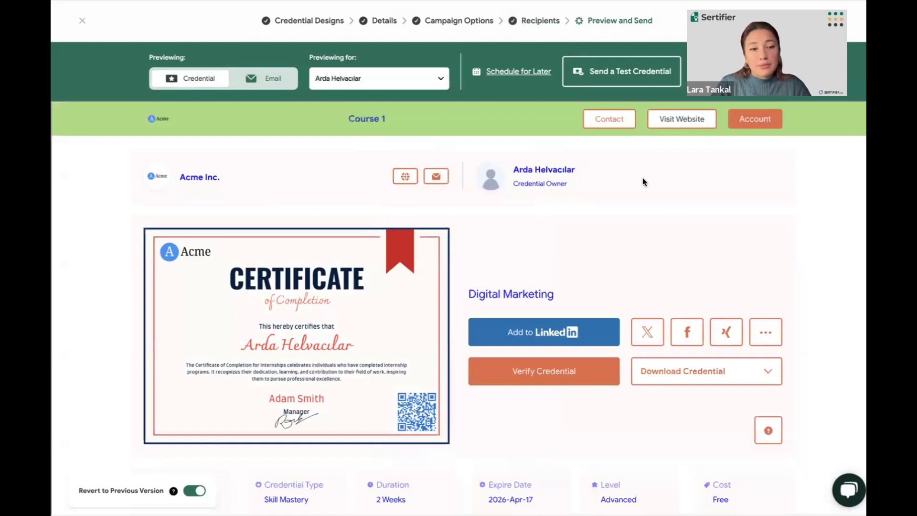
Examine the credential page preview from header to footer, including the certificate, sharing options, credential details, description and skills
scroll(643, 181, "down", 1)
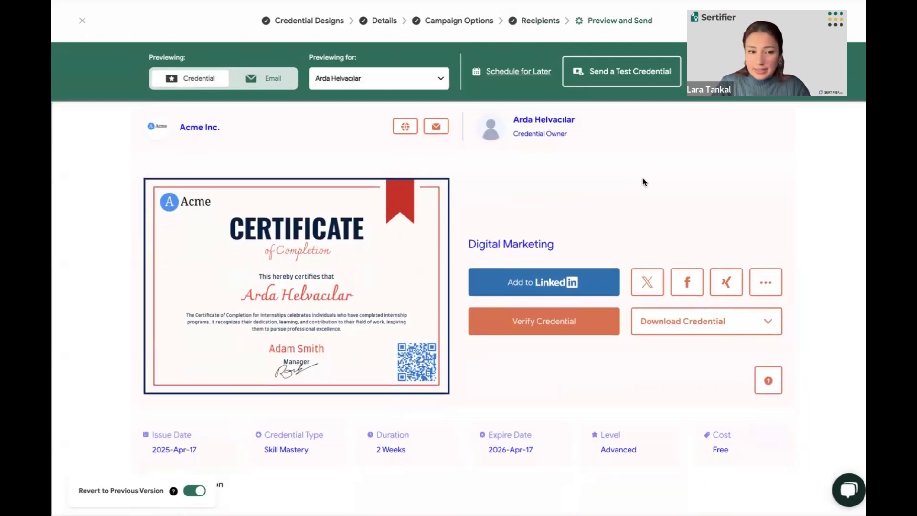
scroll(421, 214, "up", 1)
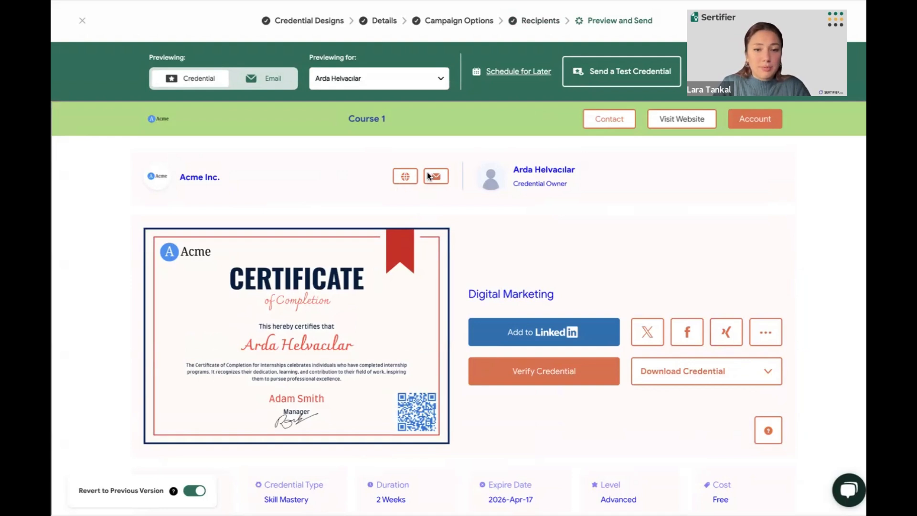
scroll(385, 191, "down", 2)
scroll(385, 190, "down", 2)
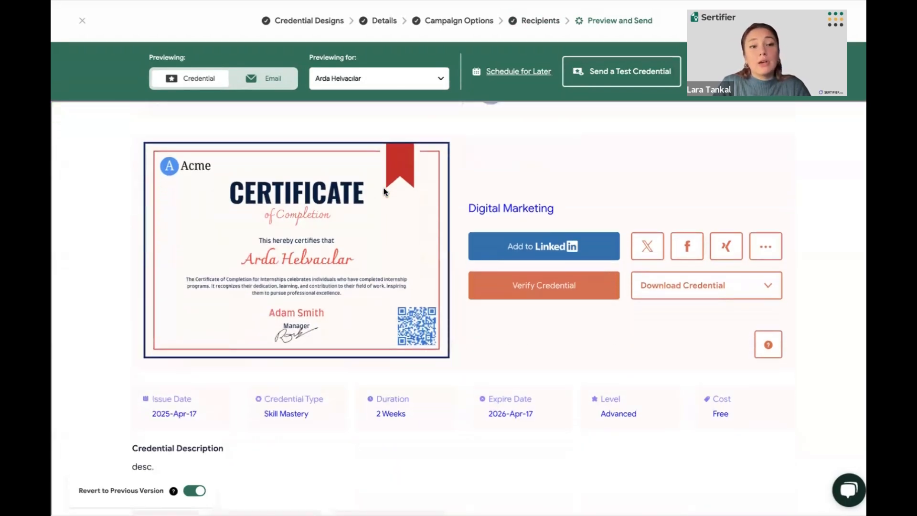
scroll(272, 218, "up", 1)
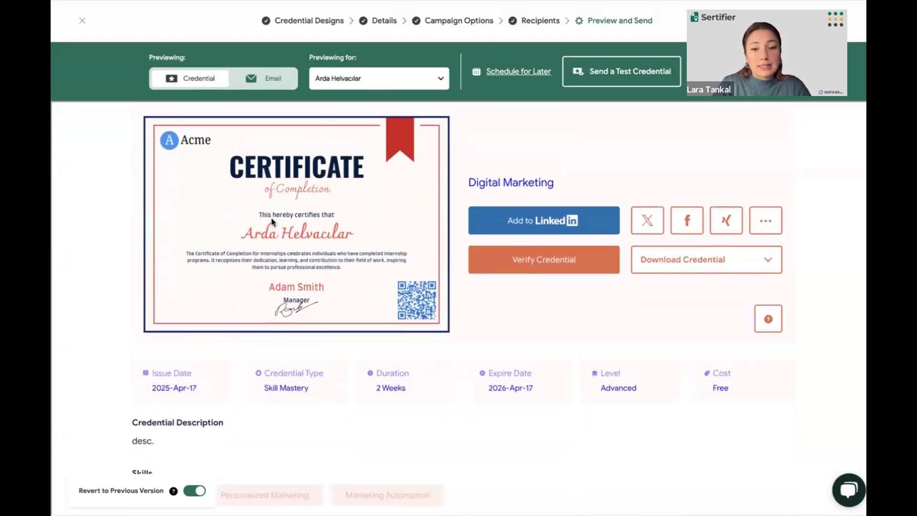
scroll(272, 218, "down", 1)
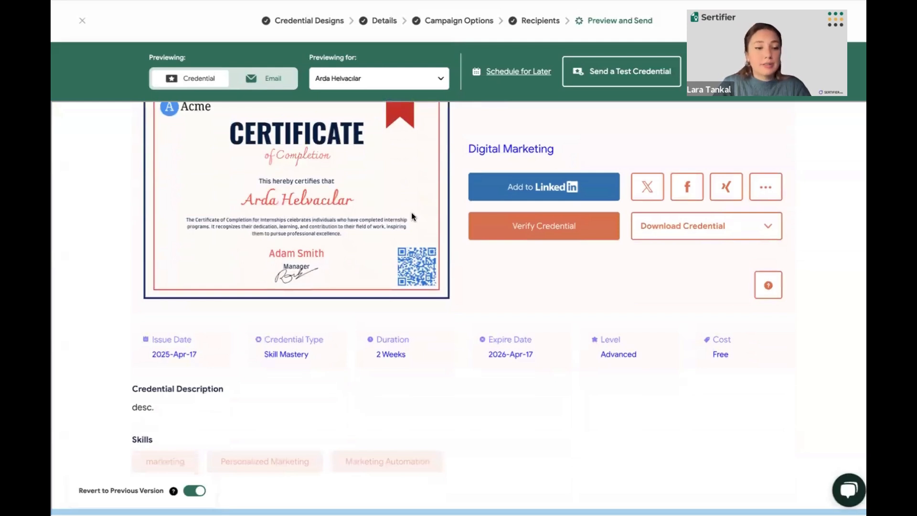
scroll(411, 212, "down", 4)
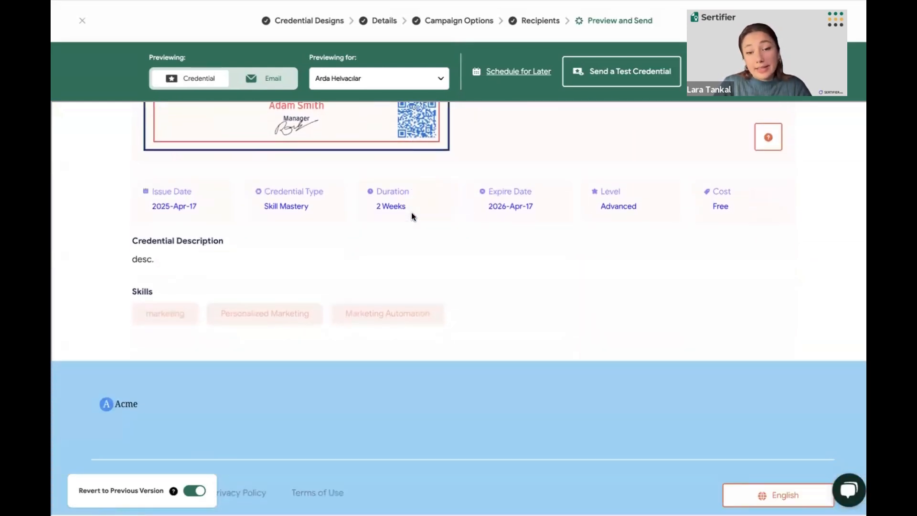
scroll(400, 239, "up", 8)
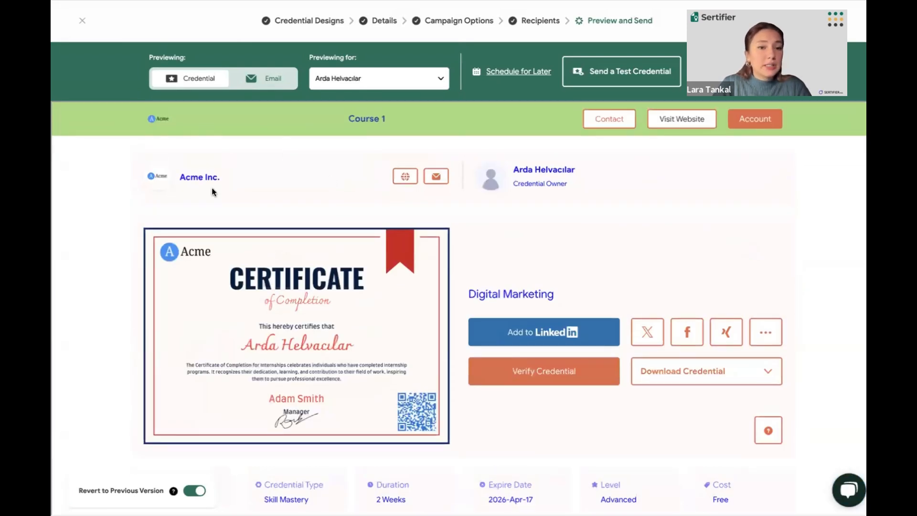
Preview the campaign email and review its sender, subject, body and footer
left_click(269, 82)
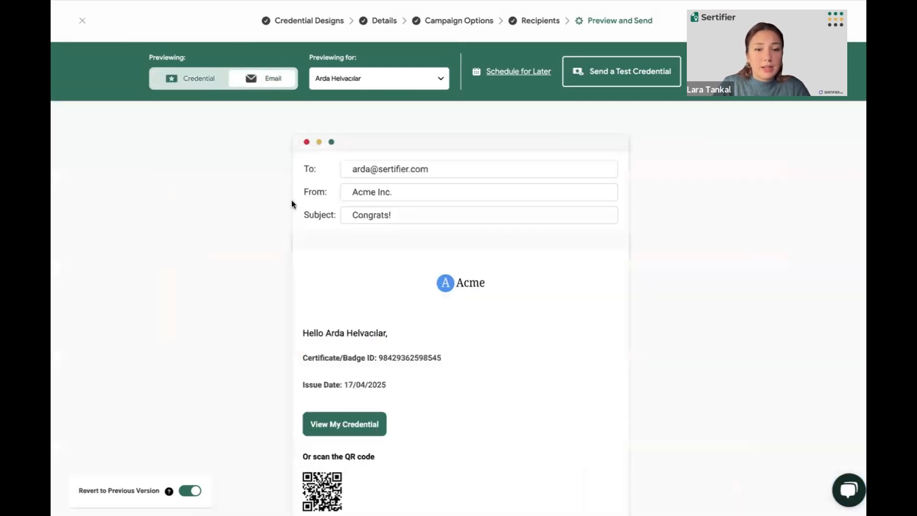
scroll(292, 203, "down", 2)
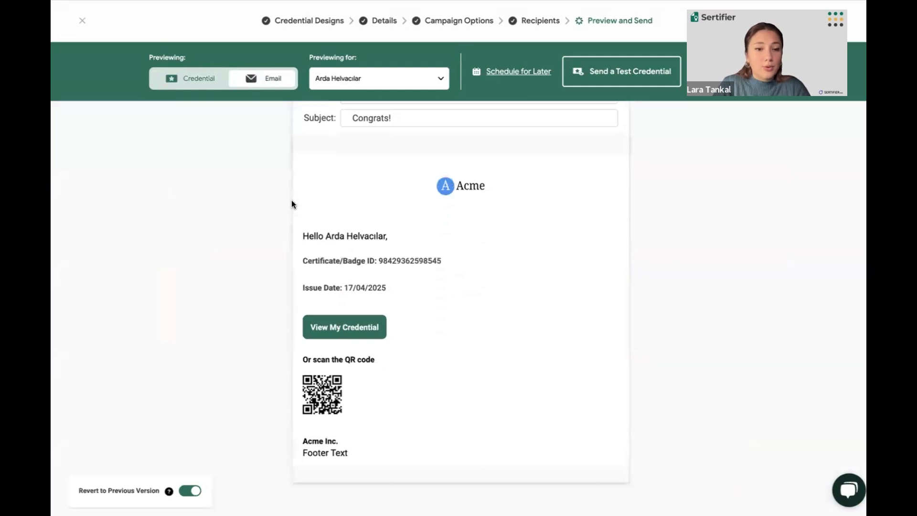
scroll(292, 203, "up", 2)
Switch the preview to the third recipient in the list and review that person's email and credential page
left_click(378, 74)
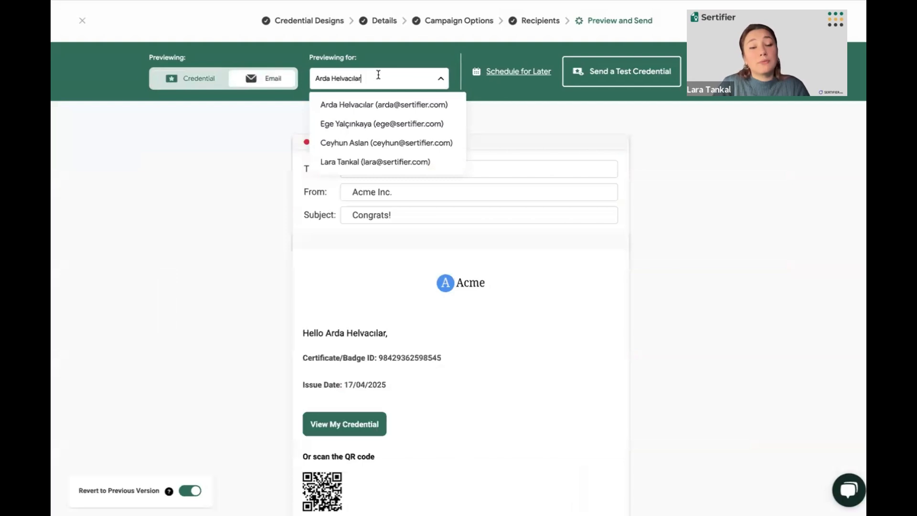
left_click(342, 144)
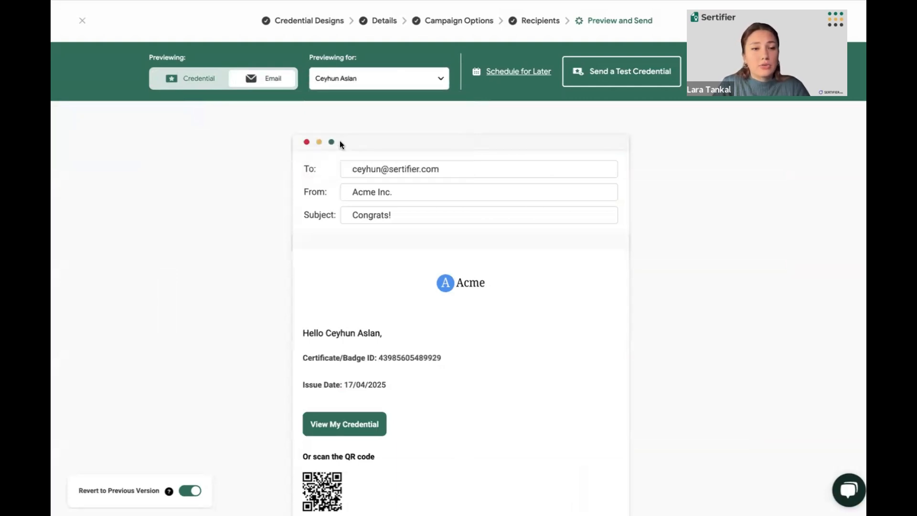
left_click(212, 85)
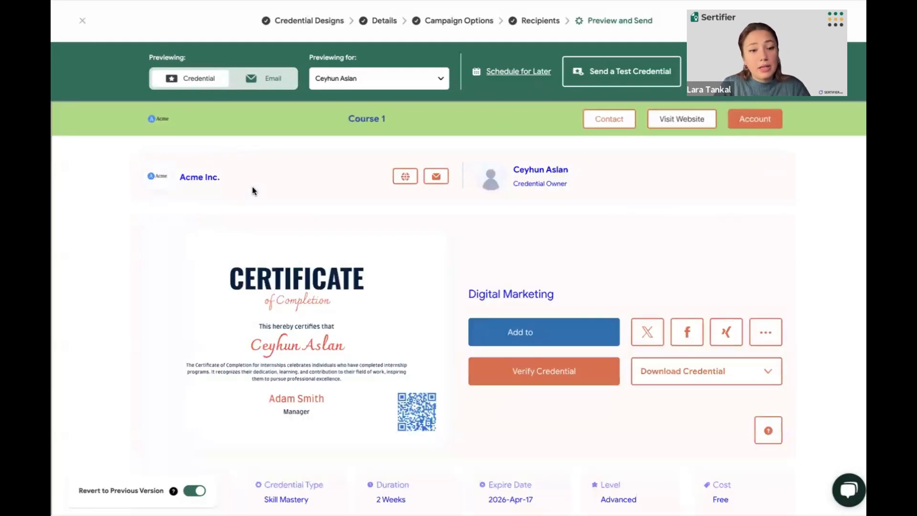
scroll(252, 190, "down", 2)
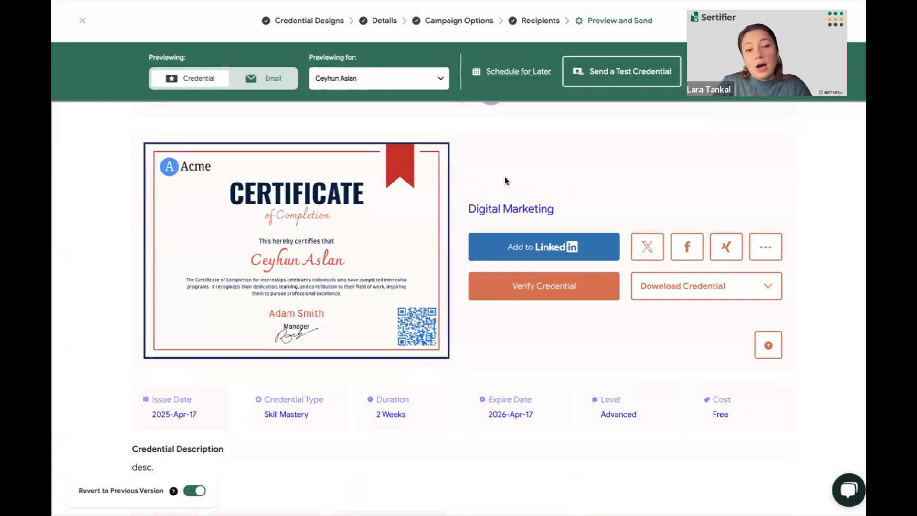
scroll(568, 138, "up", 2)
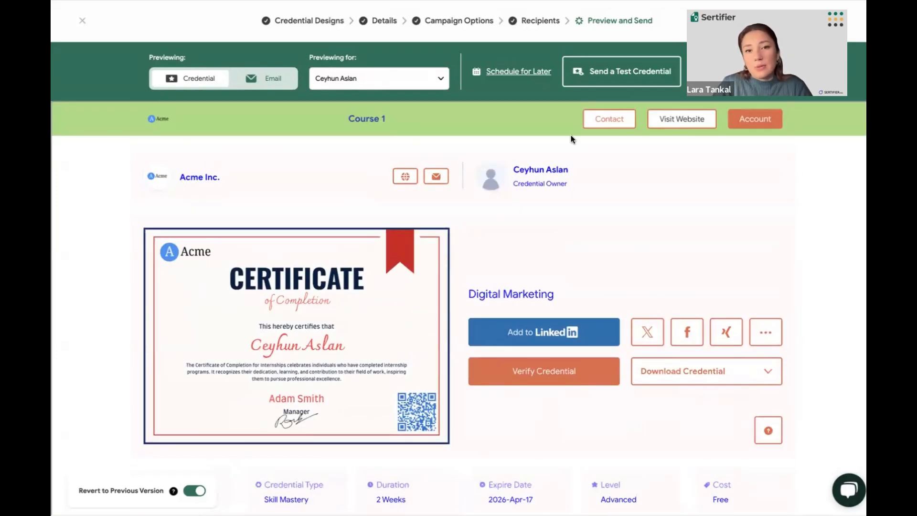
Look up an existing recipient by e-mail for a test credential, and close the form without sending
left_click(612, 68)
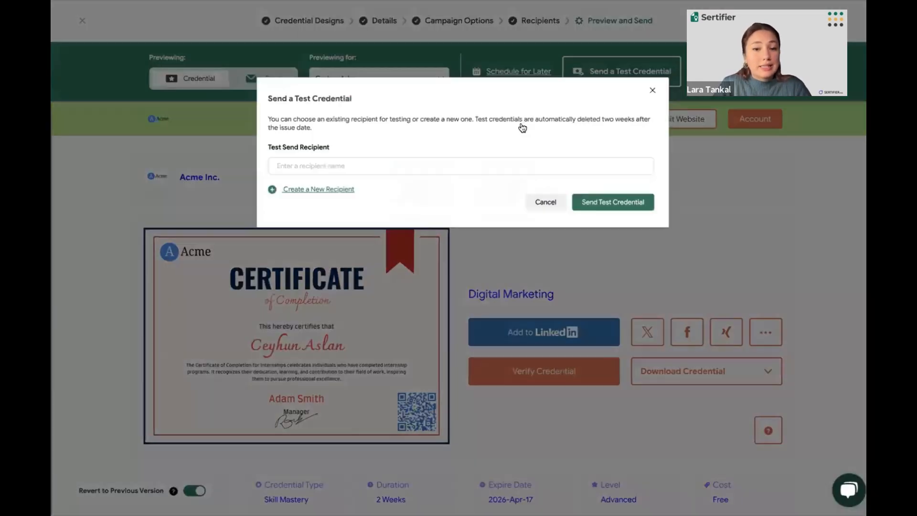
left_click(439, 166)
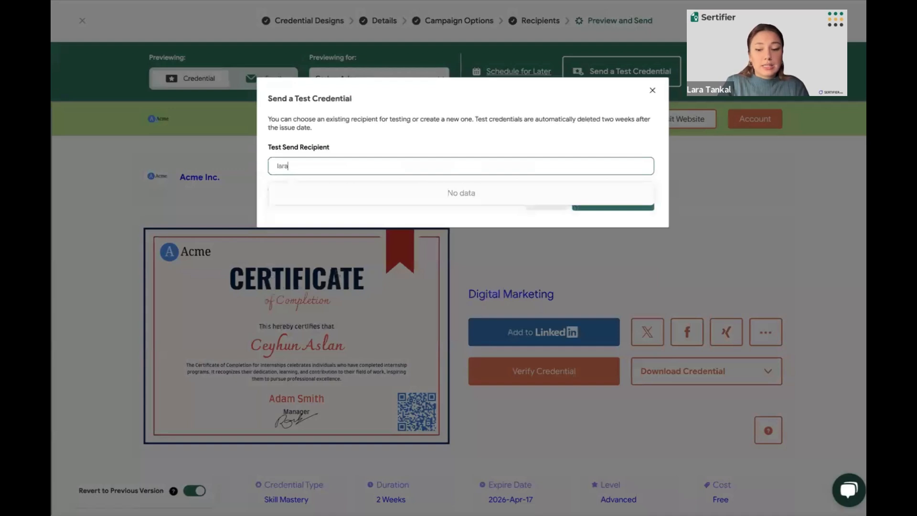
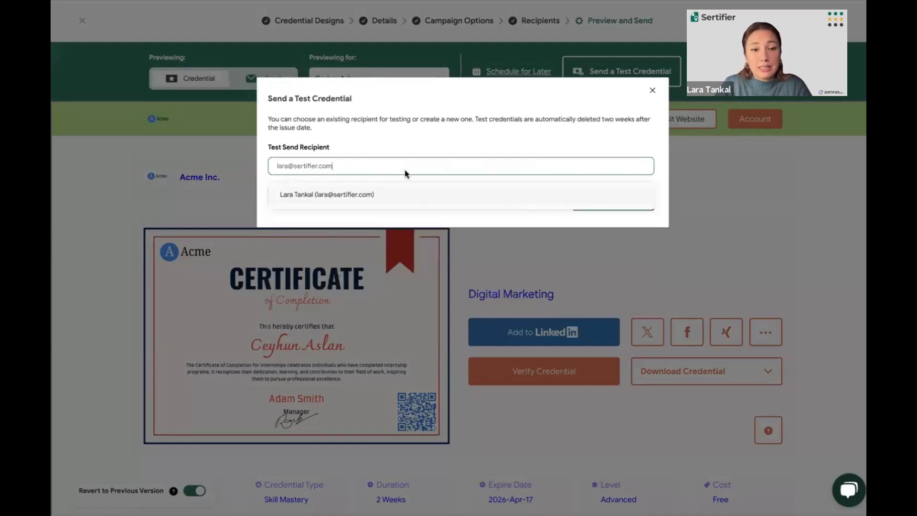
left_click(440, 134)
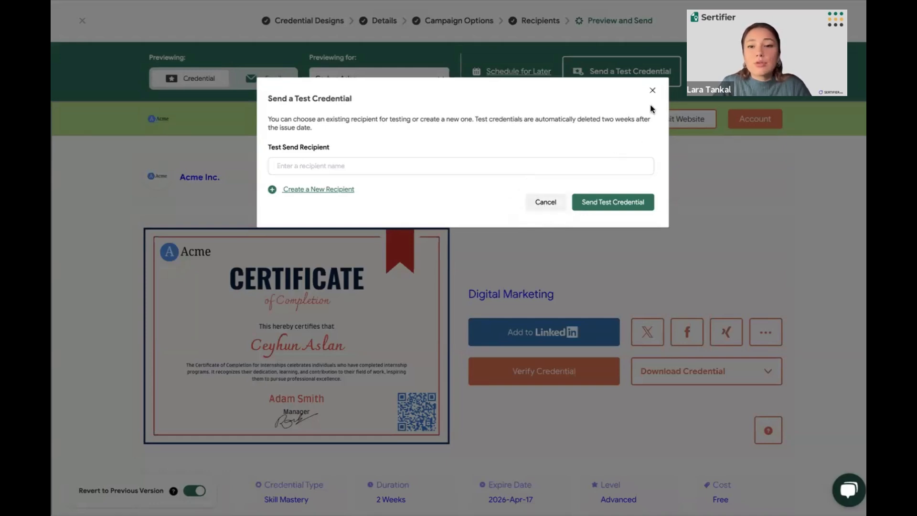
left_click(653, 91)
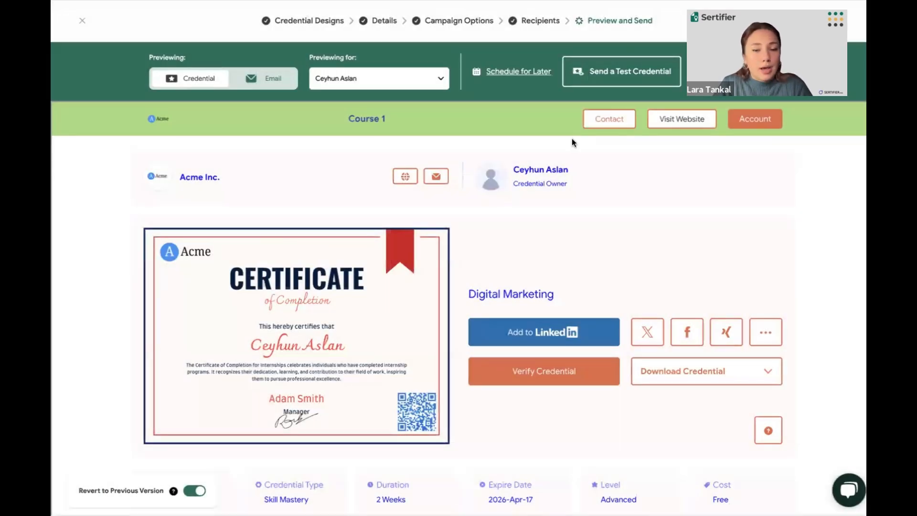
View the date and time options for scheduling the campaign, and cancel without scheduling it
left_click(535, 73)
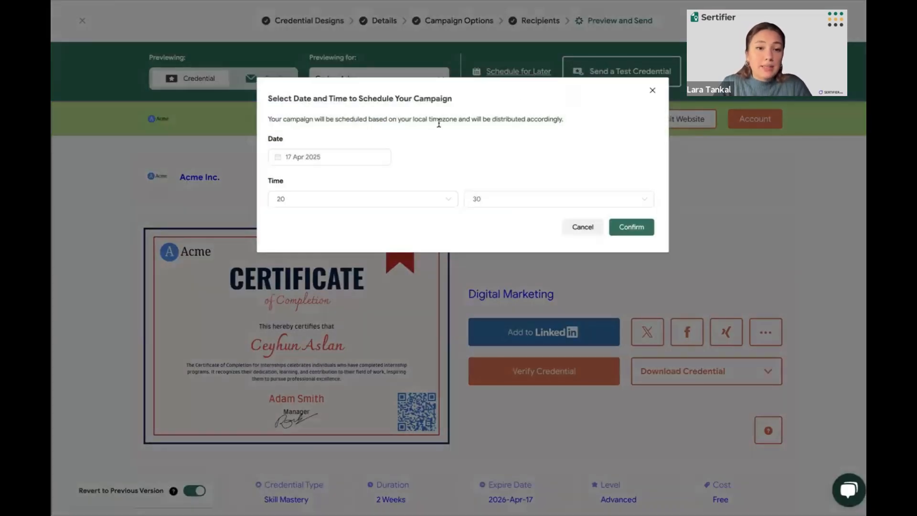
left_click(581, 227)
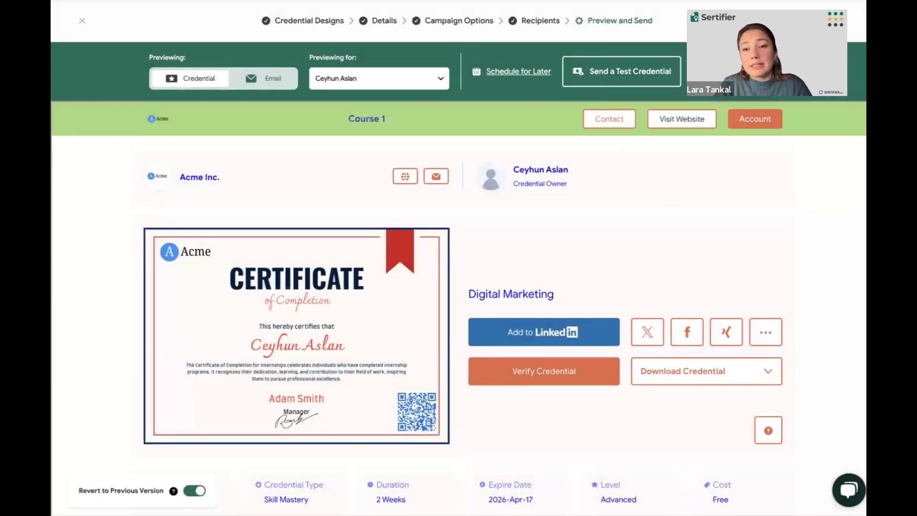
Publish and send the campaign's credentials to the recipients, and return to the sent campaigns list
left_click(737, 72)
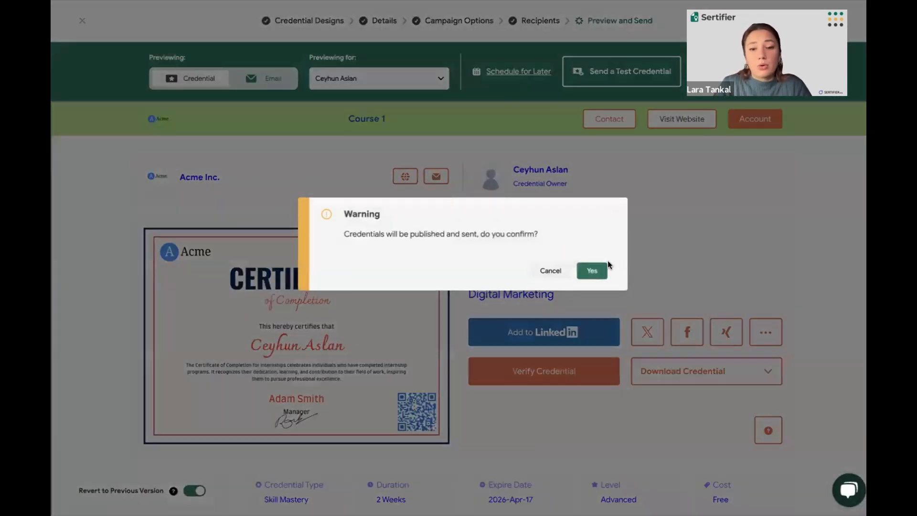
left_click(591, 271)
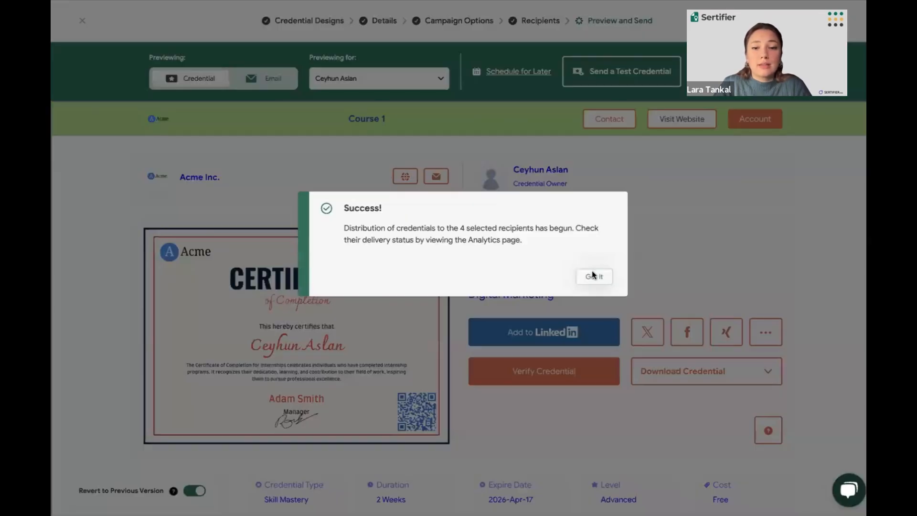
left_click(592, 275)
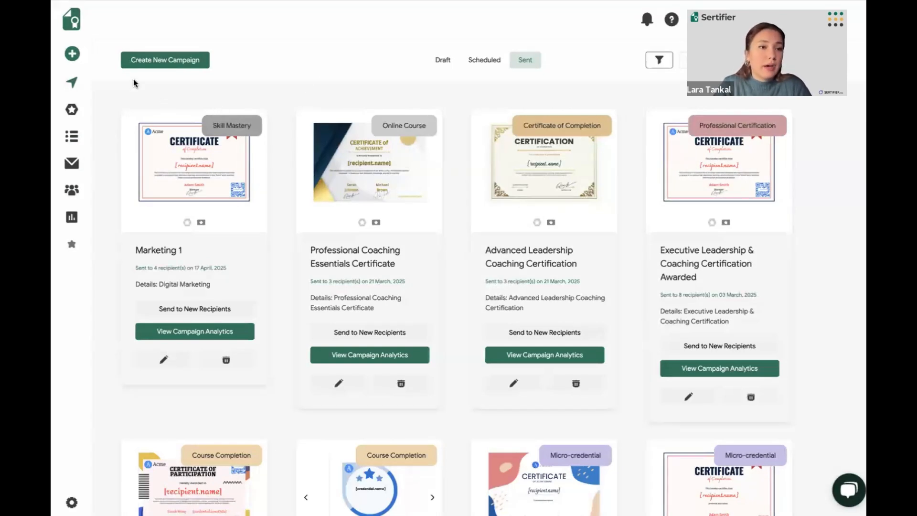
Browse the sent campaigns and review the Marketing 1 card with its resend, analytics, edit and archive options
mouse_move(77, 87)
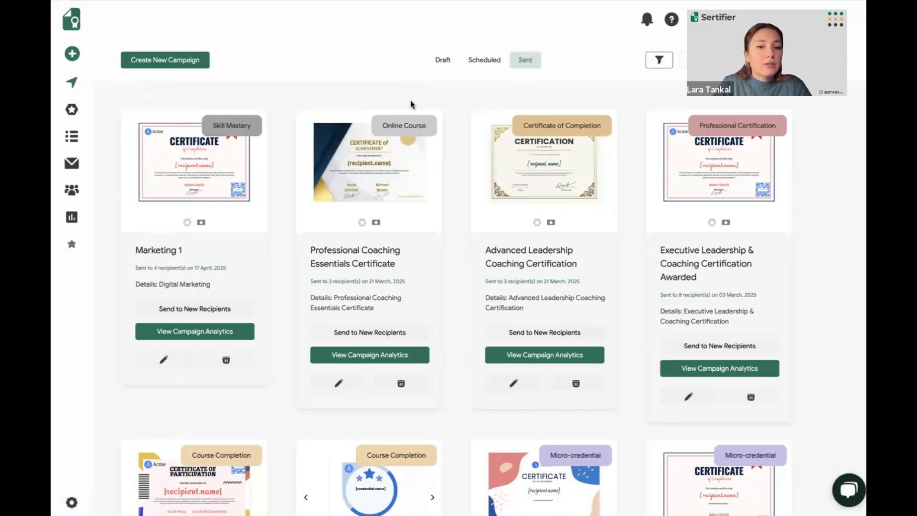
scroll(411, 100, "down", 2)
scroll(411, 99, "down", 1)
scroll(411, 100, "up", 2)
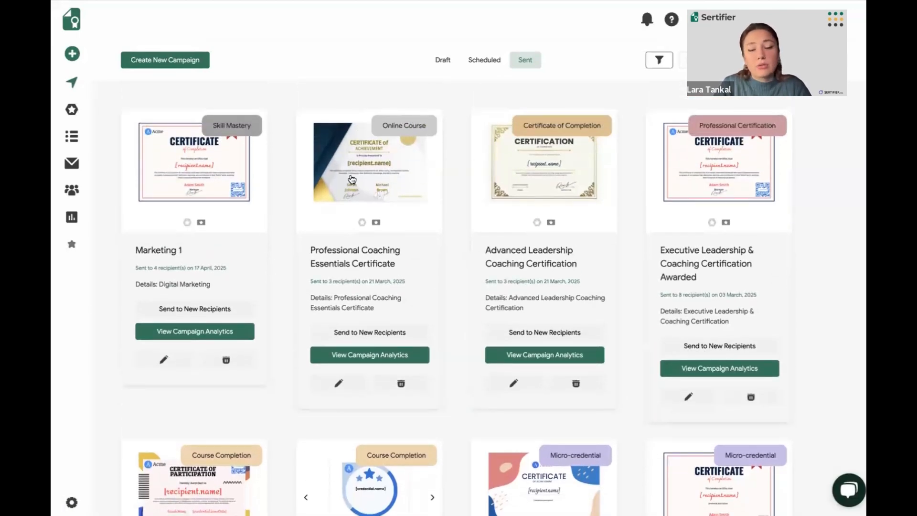
scroll(352, 180, "down", 4)
scroll(349, 174, "up", 2)
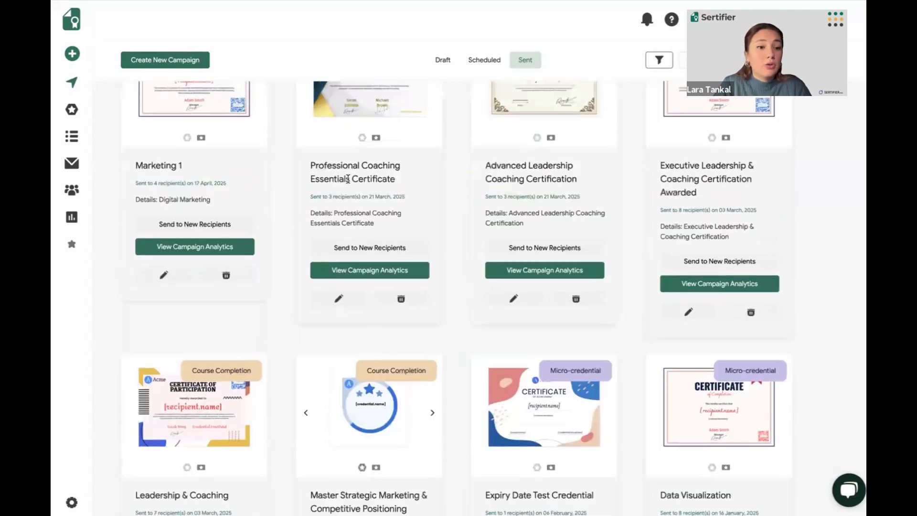
scroll(308, 202, "up", 3)
scroll(308, 202, "down", 2)
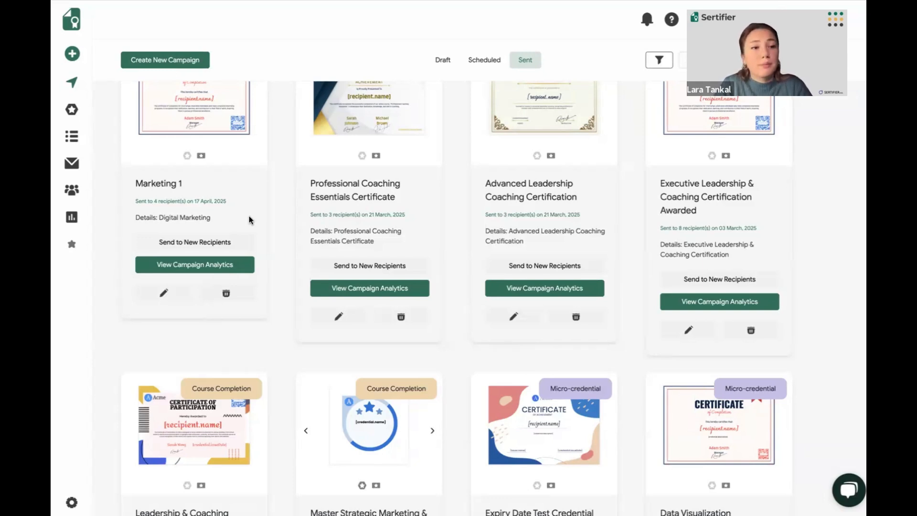
scroll(291, 190, "up", 2)
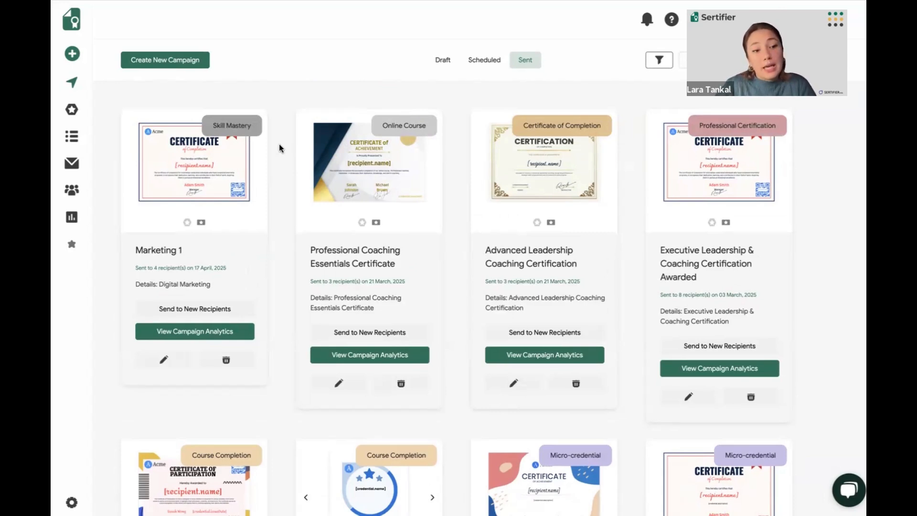
View the analytics summary of sent credentials and its campaign filter options, and close the filter without applying one
mouse_move(108, 249)
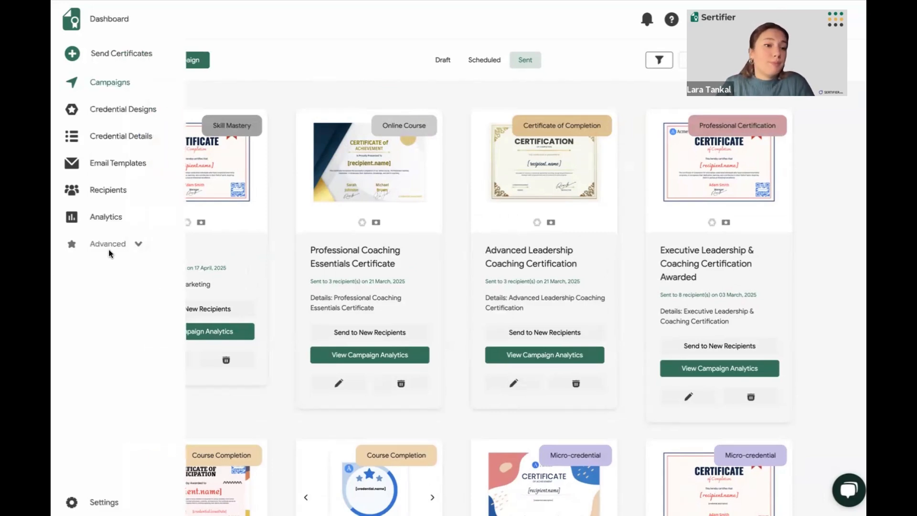
left_click(115, 217)
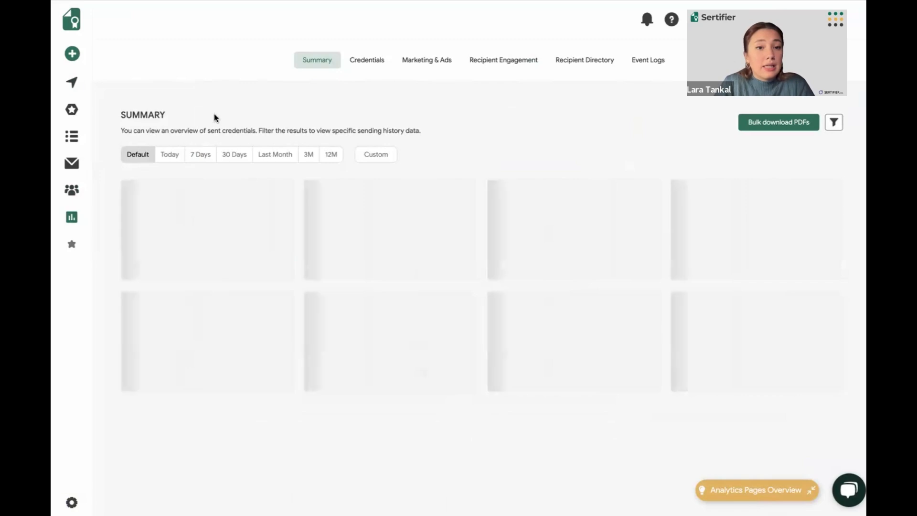
mouse_move(92, 219)
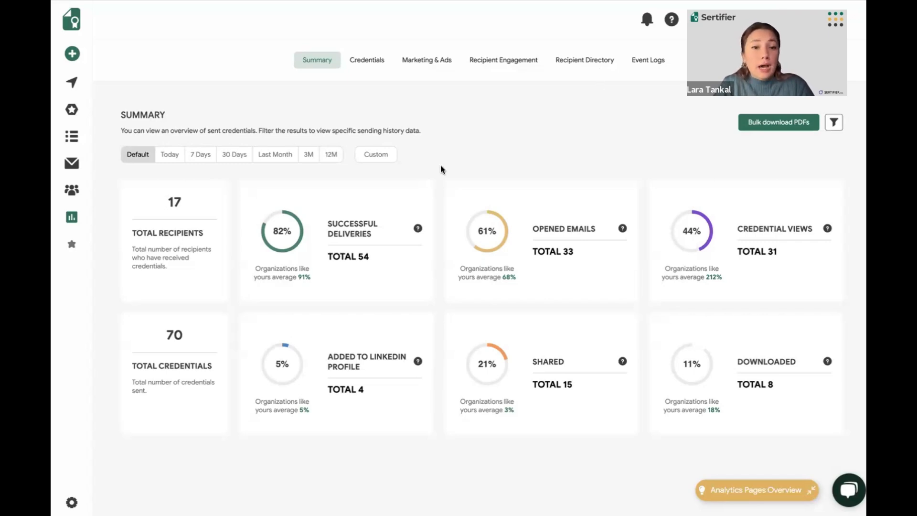
left_click(834, 124)
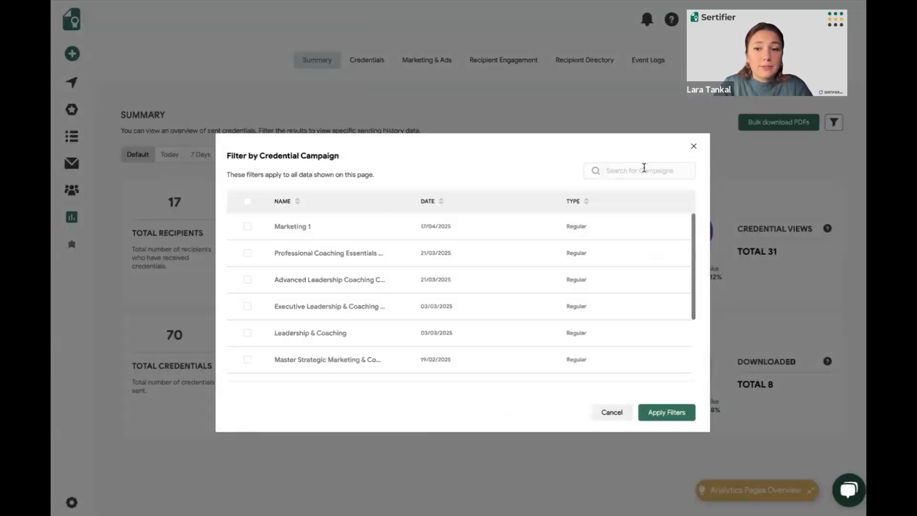
left_click(694, 147)
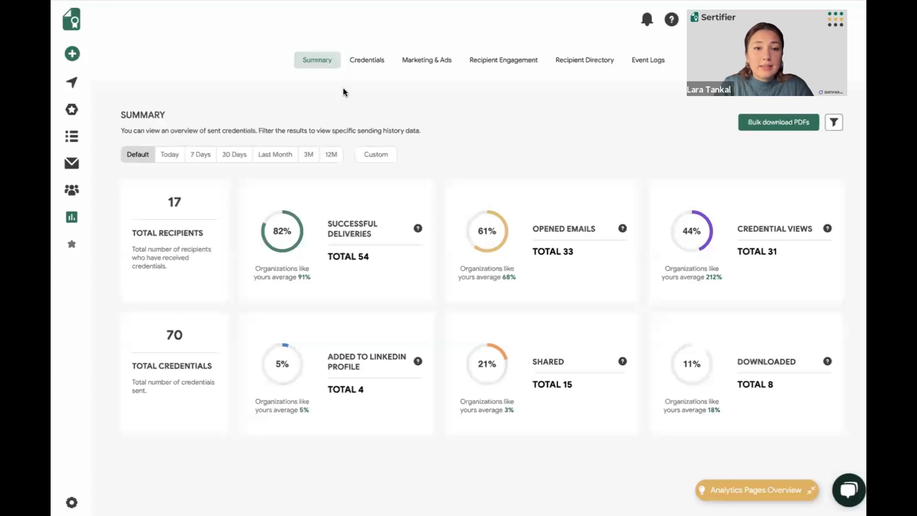
Review the analytics report of issued credentials, including each recipient's delivery and engagement status
left_click(372, 71)
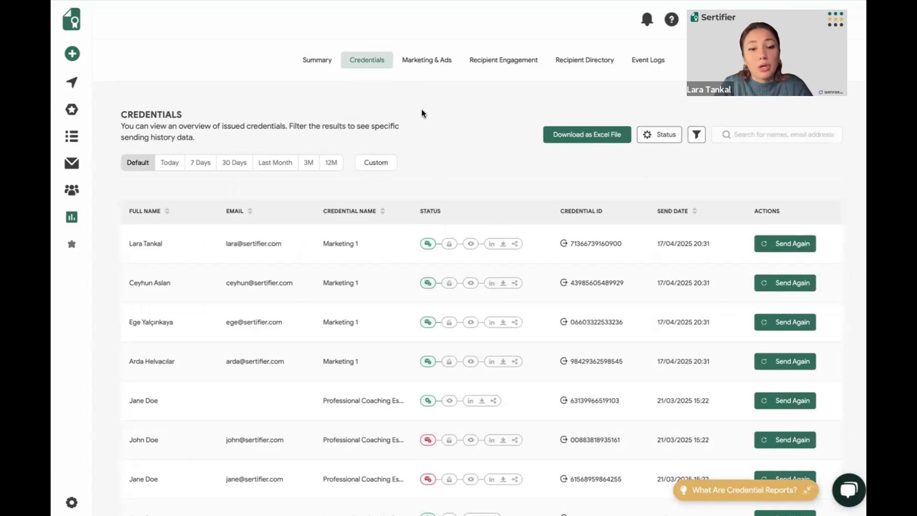
scroll(421, 111, "down", 1)
scroll(422, 114, "down", 1)
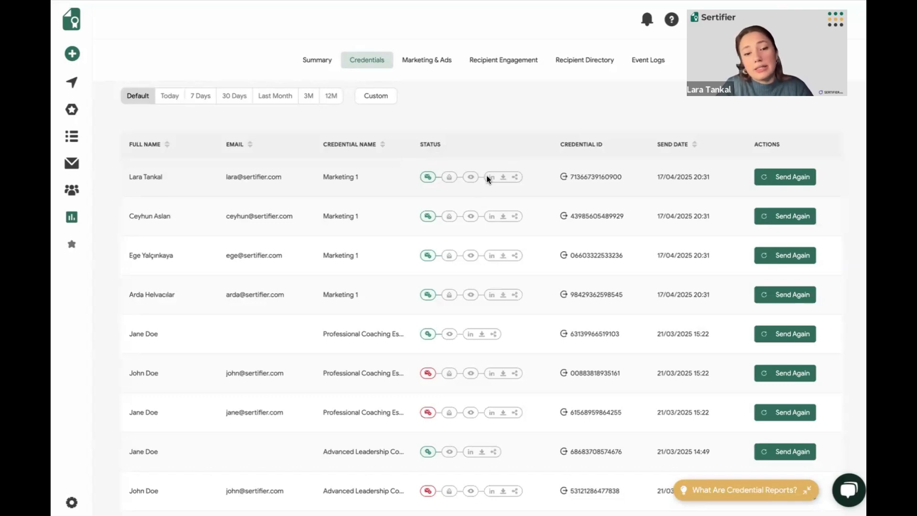
scroll(487, 176, "up", 1)
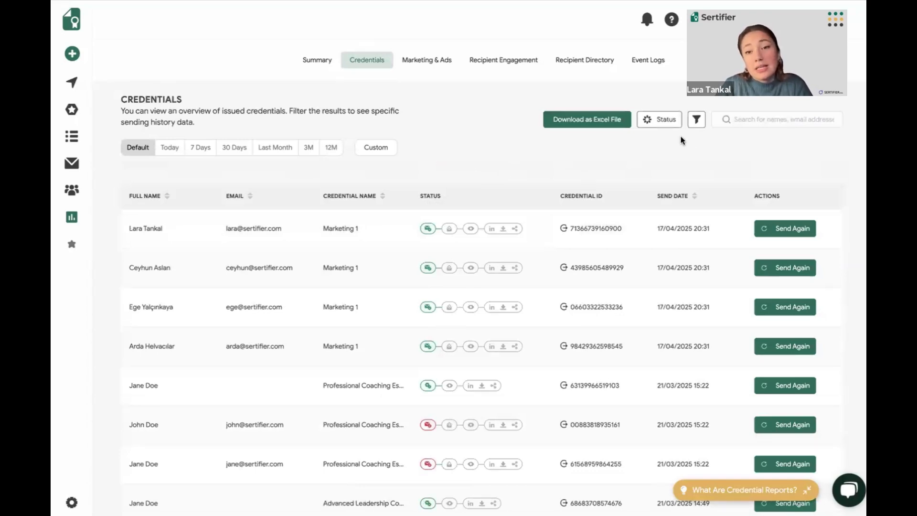
Filter the issued credentials by the Add to LinkedIn status and review the matching recipients
left_click(659, 127)
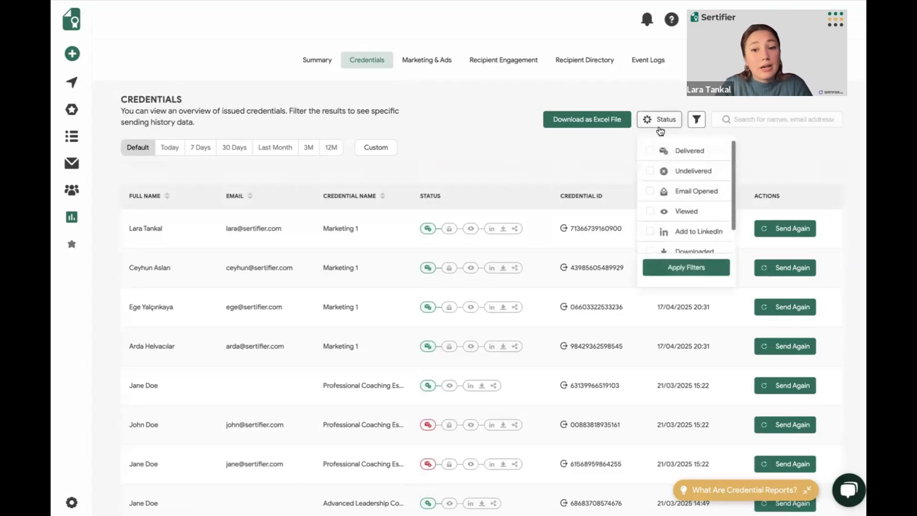
scroll(657, 198, "down", 1)
left_click(650, 204)
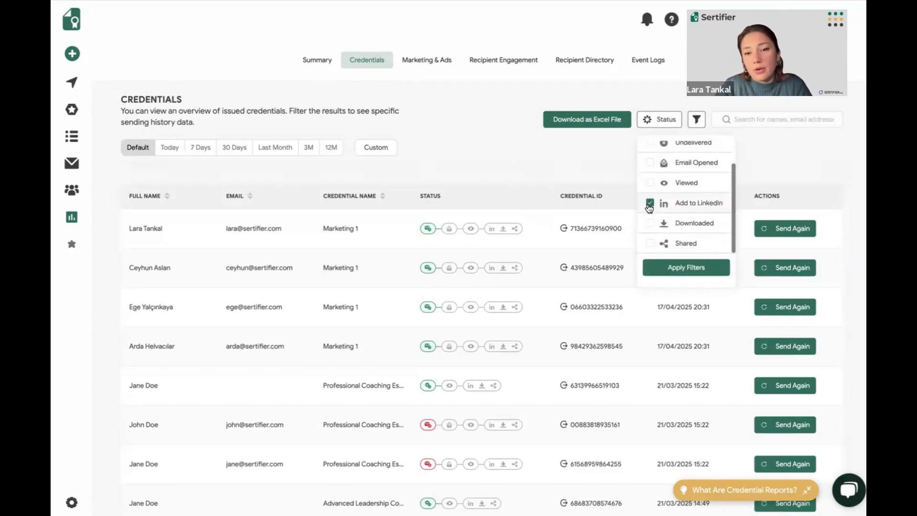
left_click(669, 266)
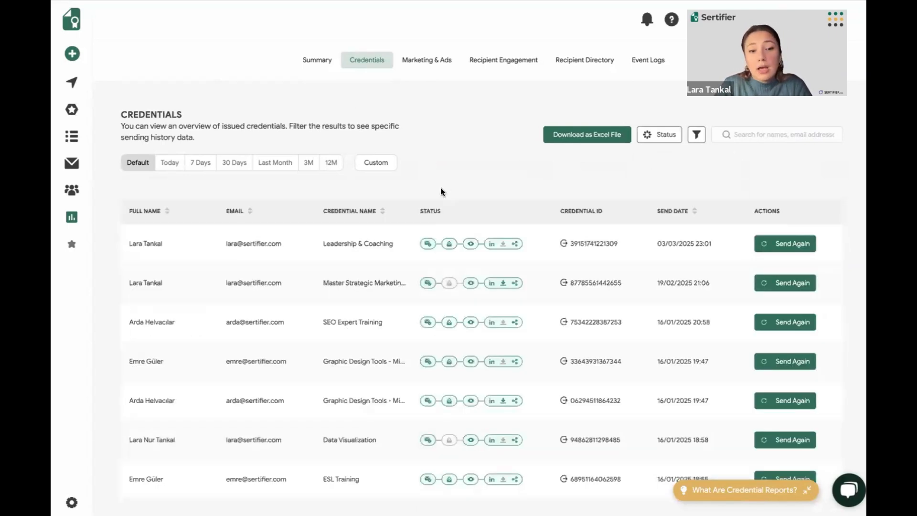
scroll(441, 187, "down", 1)
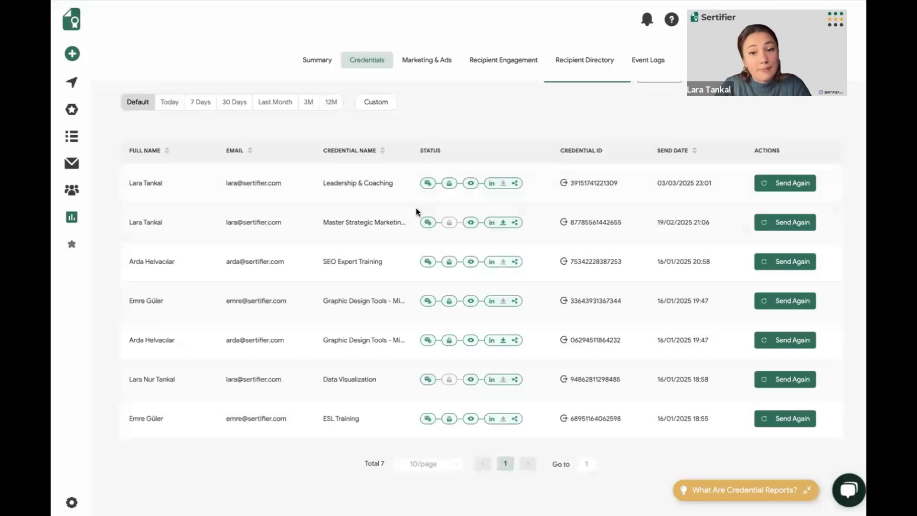
scroll(417, 207, "up", 1)
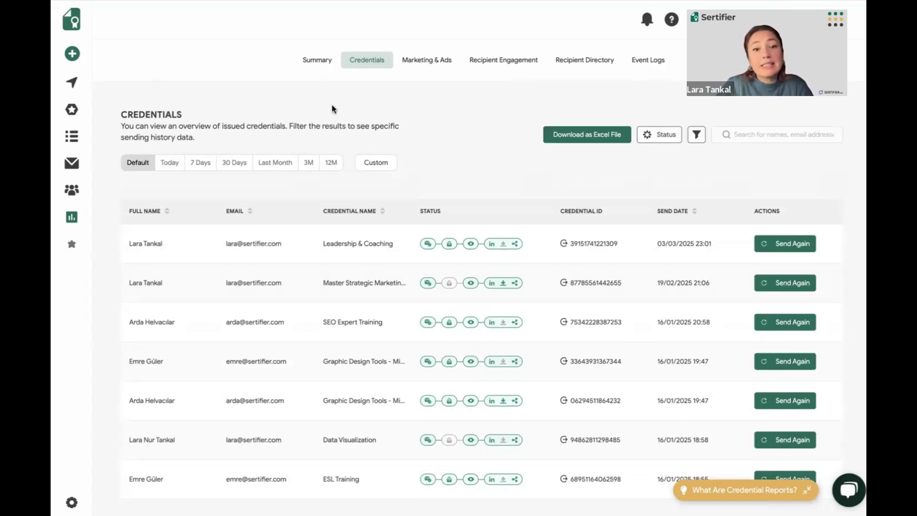
Open the Recipient Directory for searching recipients by specific criteria
left_click(568, 64)
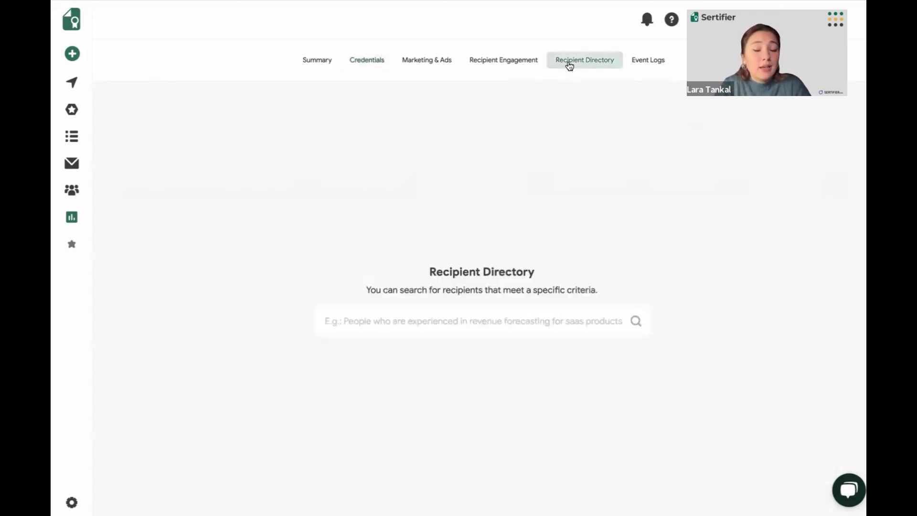